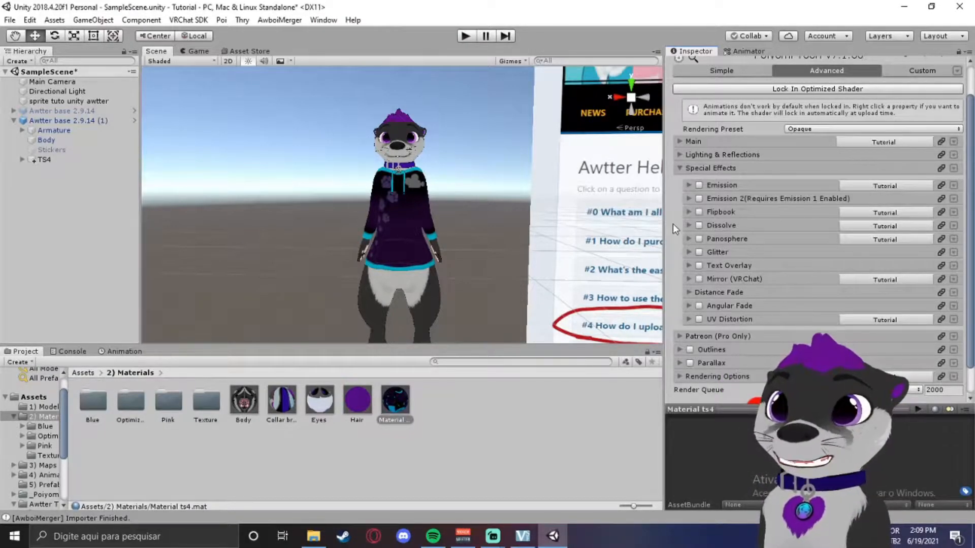
# - Duplicate the Material ts4 material and reselect the original
pyautogui.scroll(2, 470, 200)
pyautogui.moveTo(465, 208); pyautogui.dragTo(465, 194, button='middle')
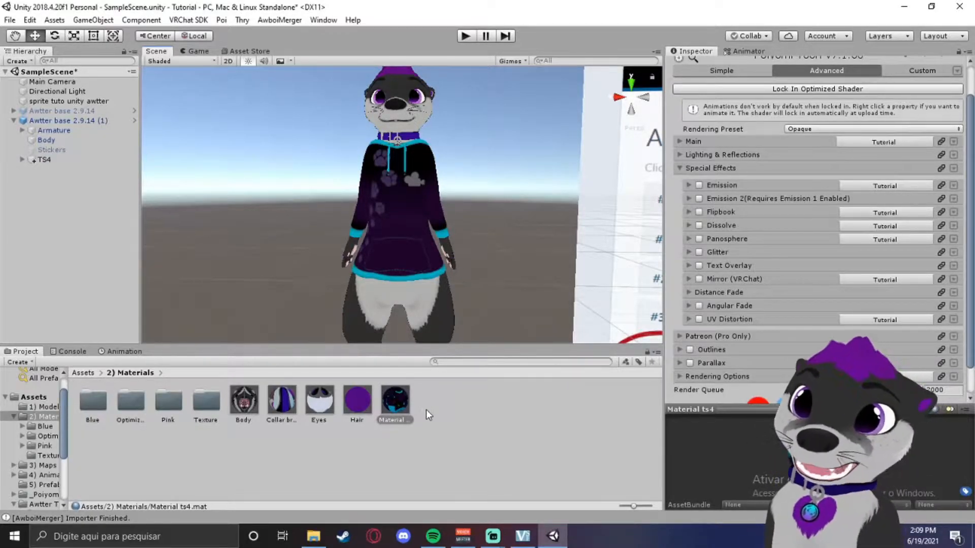
pyautogui.click(410, 405)
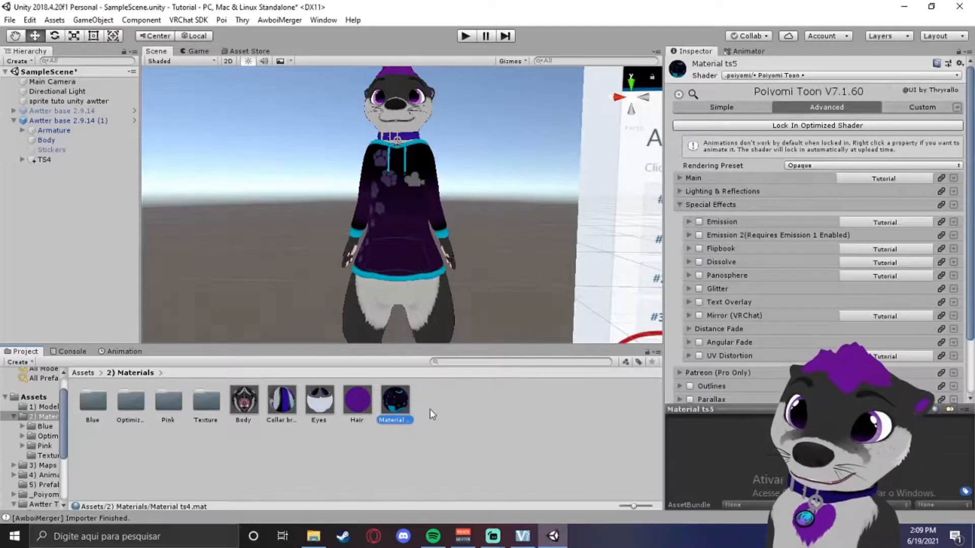
pyautogui.press('Left')
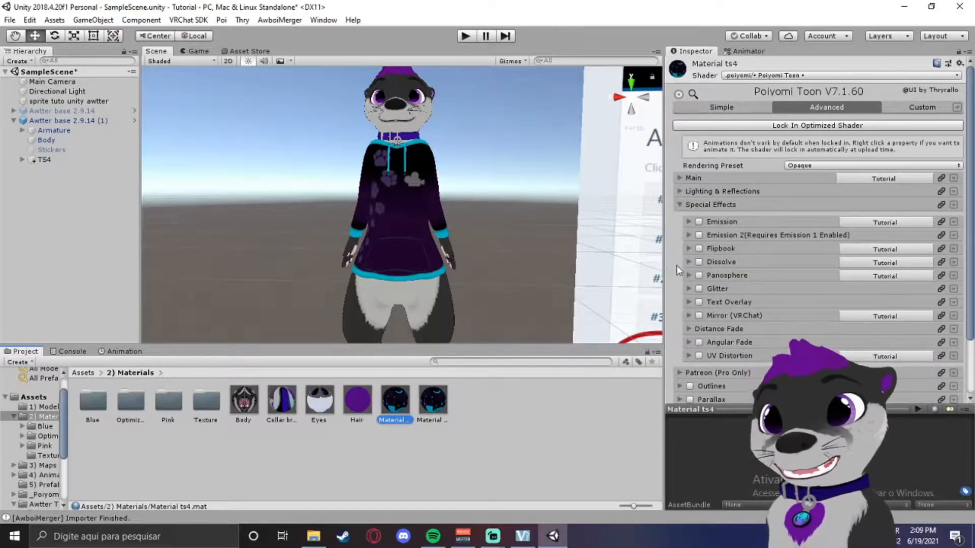
# - Enable the Dissolve special effect on Material ts4 and expand its settings
pyautogui.click(700, 262)
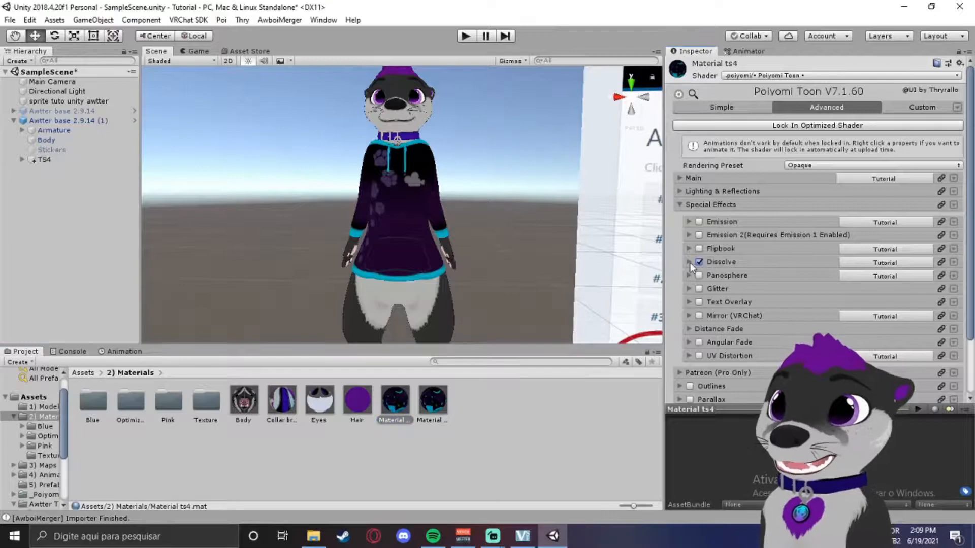
pyautogui.click(689, 262)
pyautogui.moveTo(410, 203); pyautogui.dragTo(405, 207, button='middle')
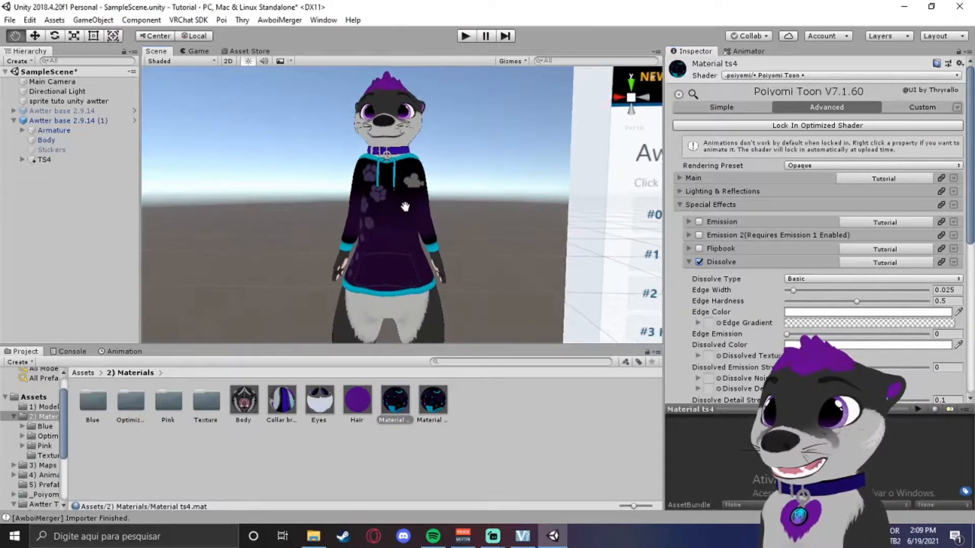
pyautogui.scroll(5, 405, 207)
pyautogui.scroll(-2, 743, 288)
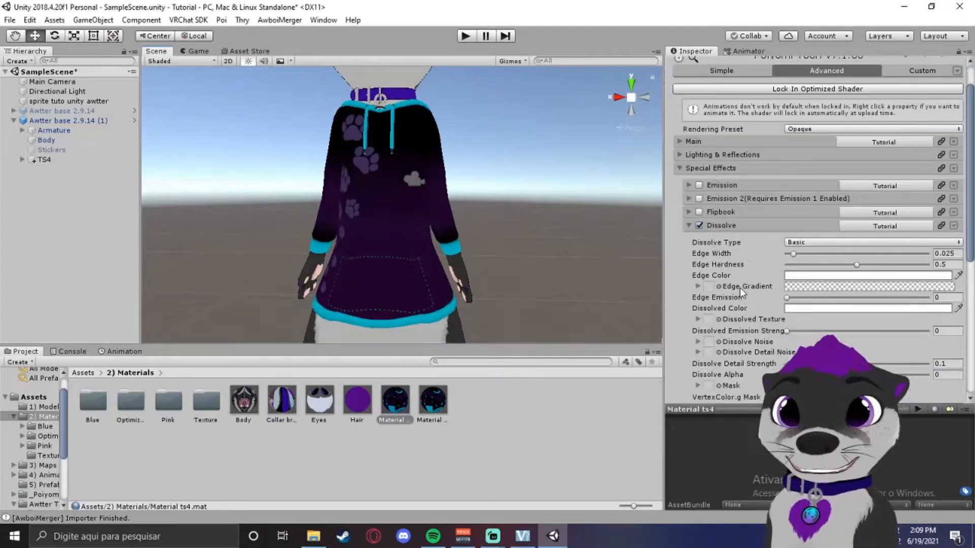
# - Assign the redshirt image as the Dissolved Texture and preview the transition with Dissolve Alpha, returning it to 0
pyautogui.scroll(-4, 739, 288)
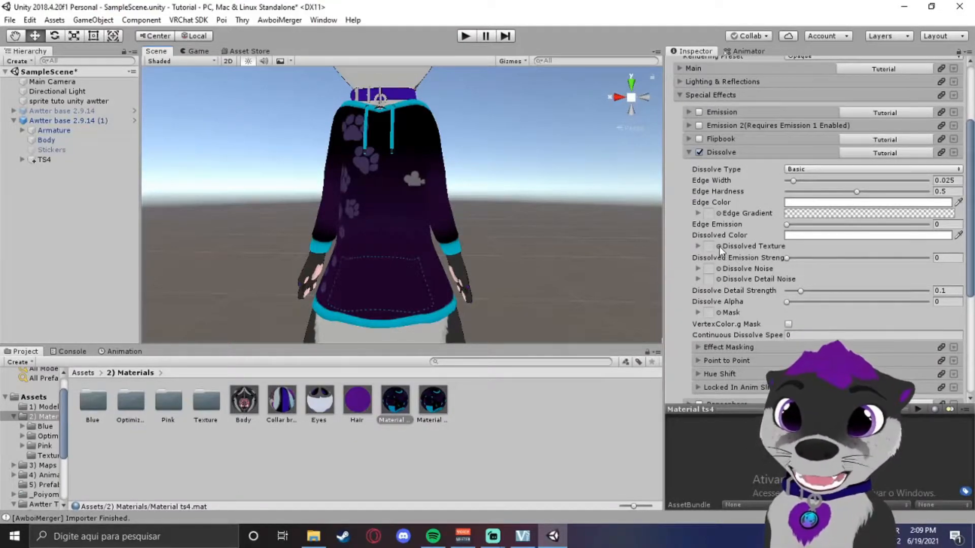
pyautogui.click(719, 245)
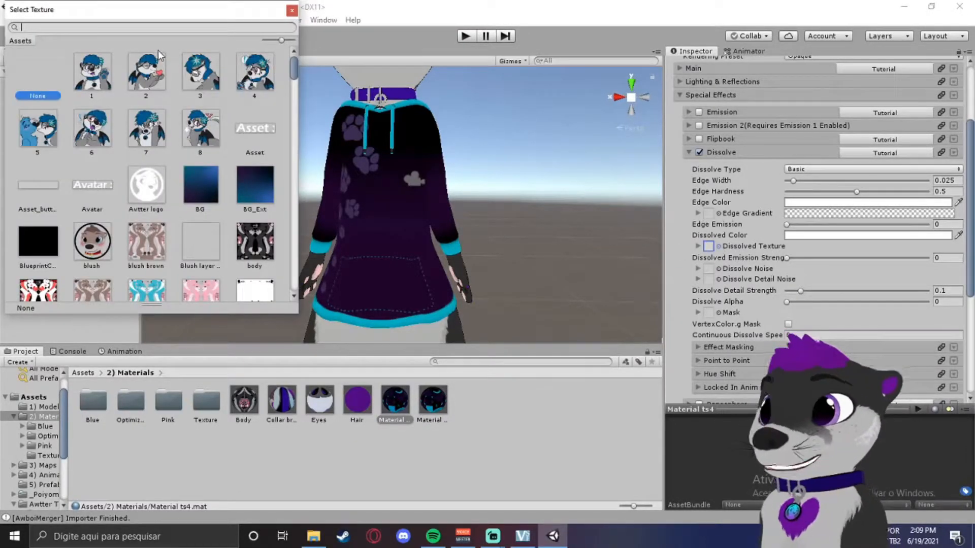
pyautogui.write('sh')
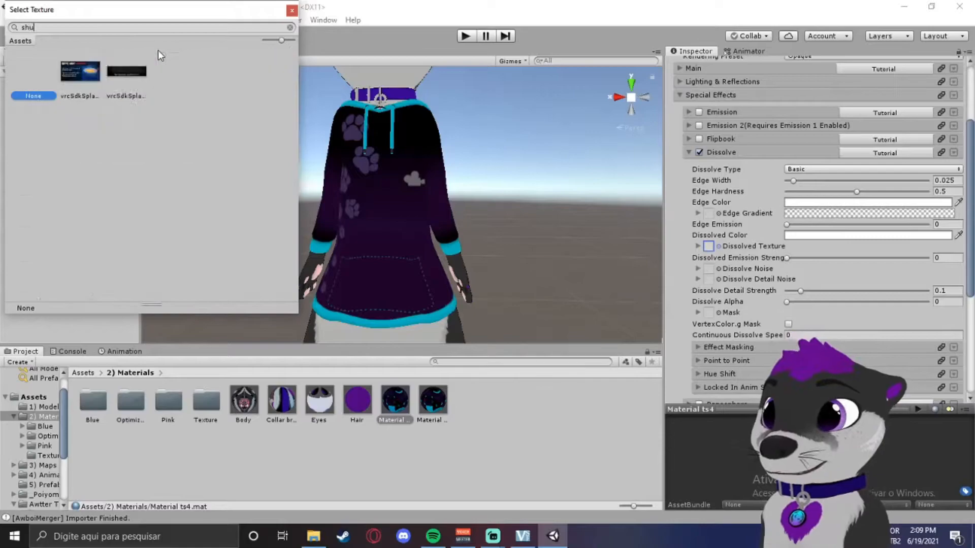
pyautogui.doubleClick(32, 129)
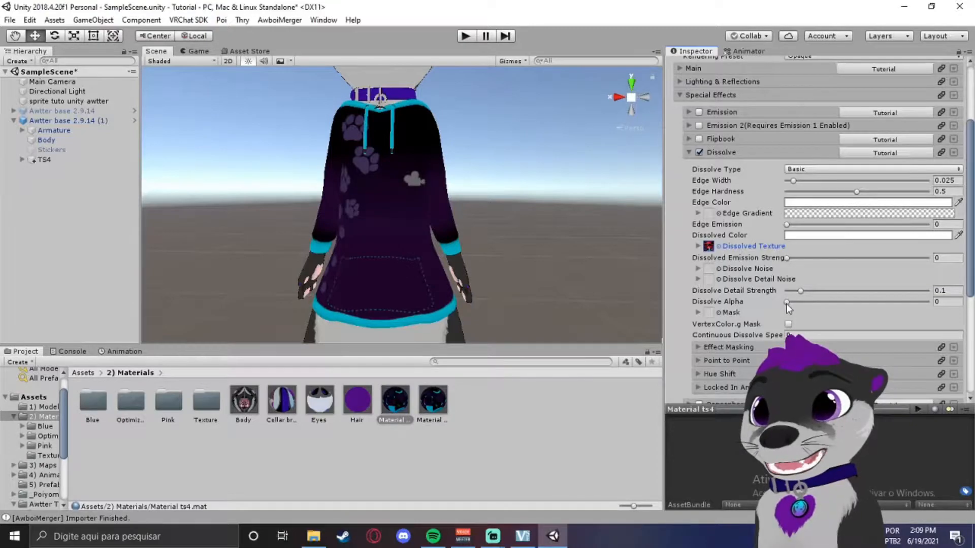
pyautogui.moveTo(786, 303)
pyautogui.mouseDown()
pyautogui.moveTo(939, 305)
pyautogui.moveTo(787, 302)
pyautogui.mouseUp()
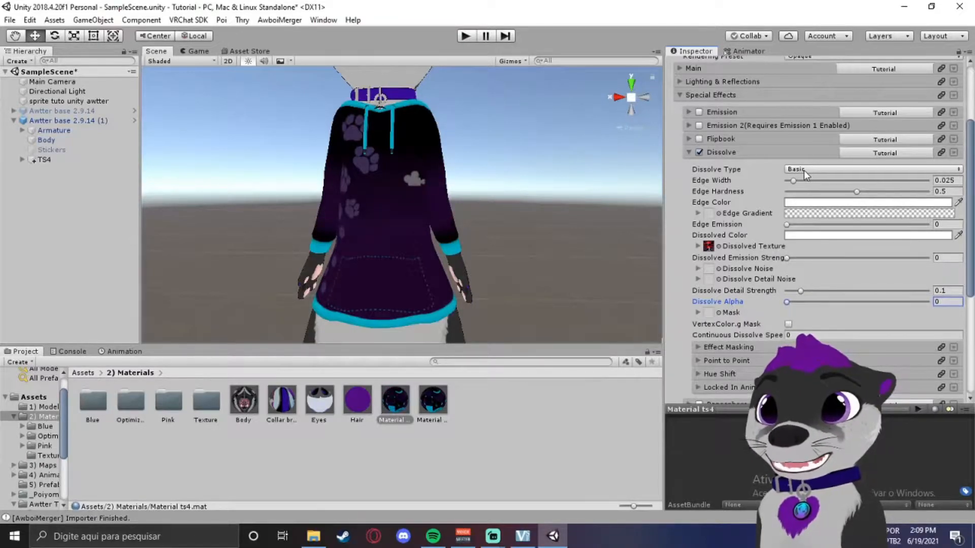
# - Change the Dissolve Type to Point2Point and preview the transition with Dissolve Alpha, returning it to 0
pyautogui.click(803, 170)
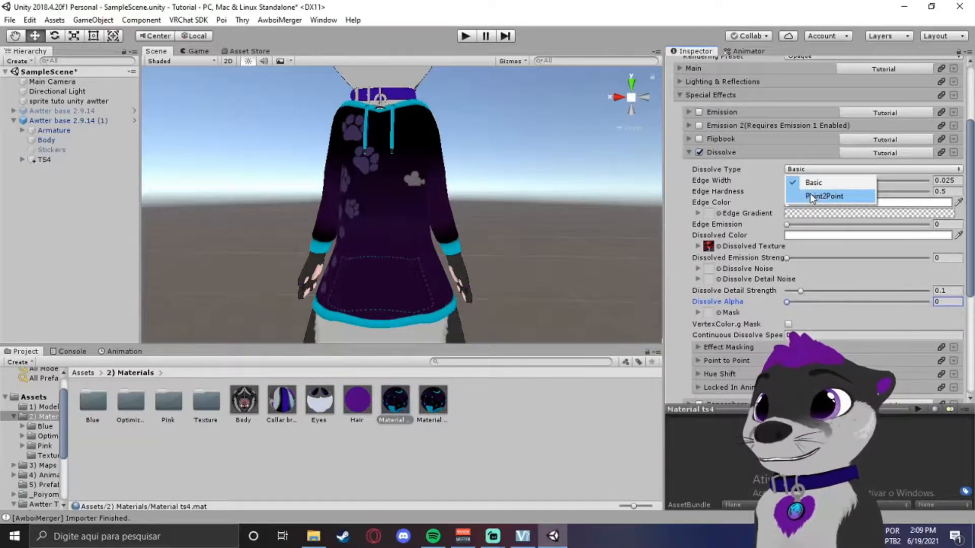
pyautogui.click(811, 196)
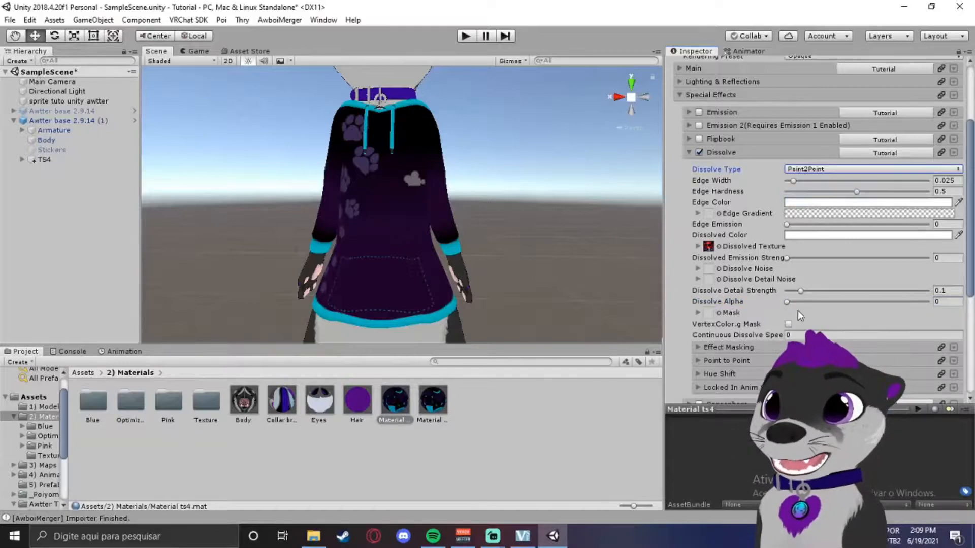
pyautogui.moveTo(787, 303)
pyautogui.mouseDown()
pyautogui.moveTo(921, 300)
pyautogui.moveTo(776, 304)
pyautogui.mouseUp()
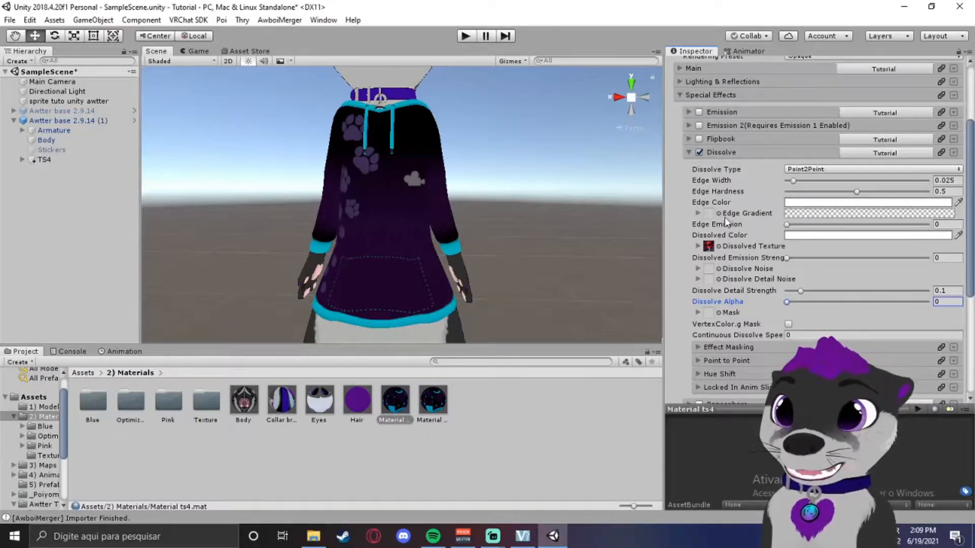
# - Check which texture is assigned as the Dissolved Texture without changing it
pyautogui.click(718, 246)
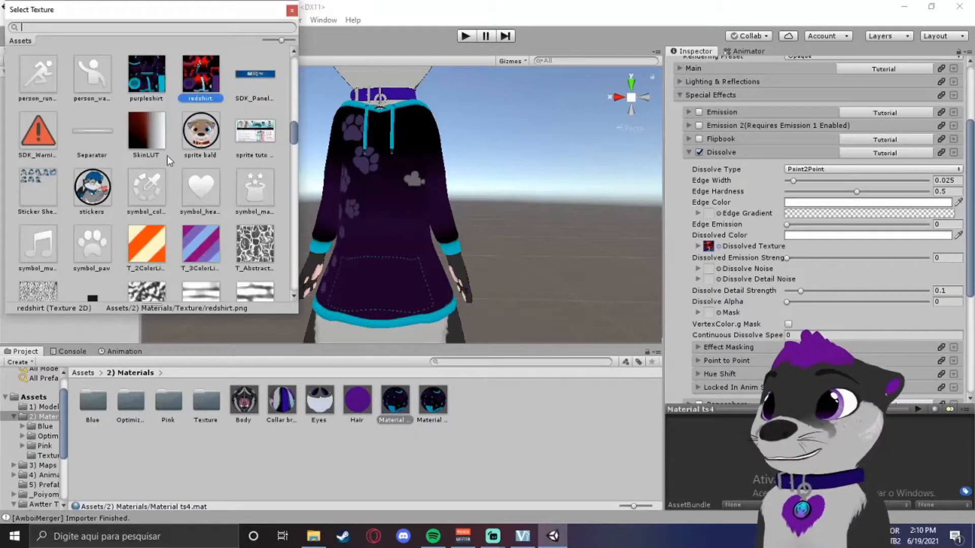
pyautogui.scroll(2, 173, 154)
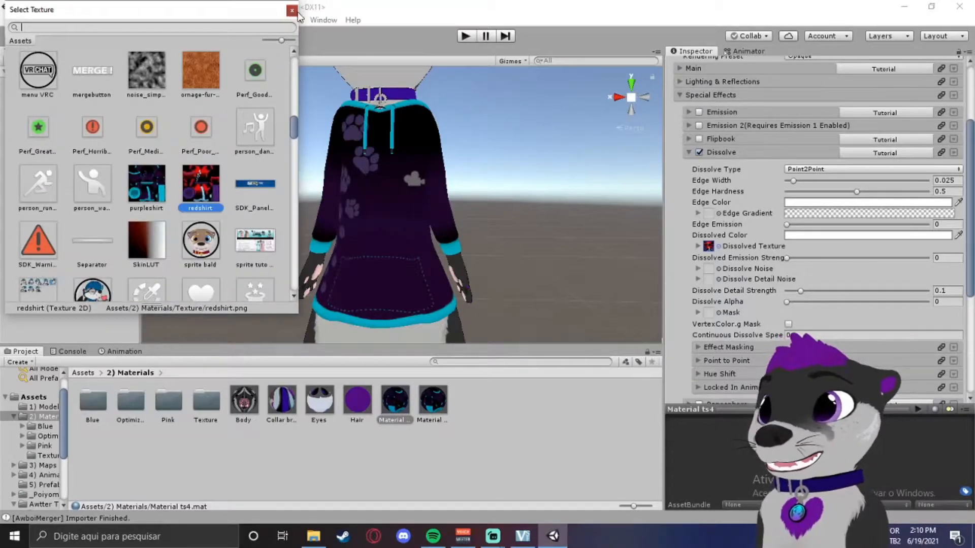
pyautogui.click(293, 11)
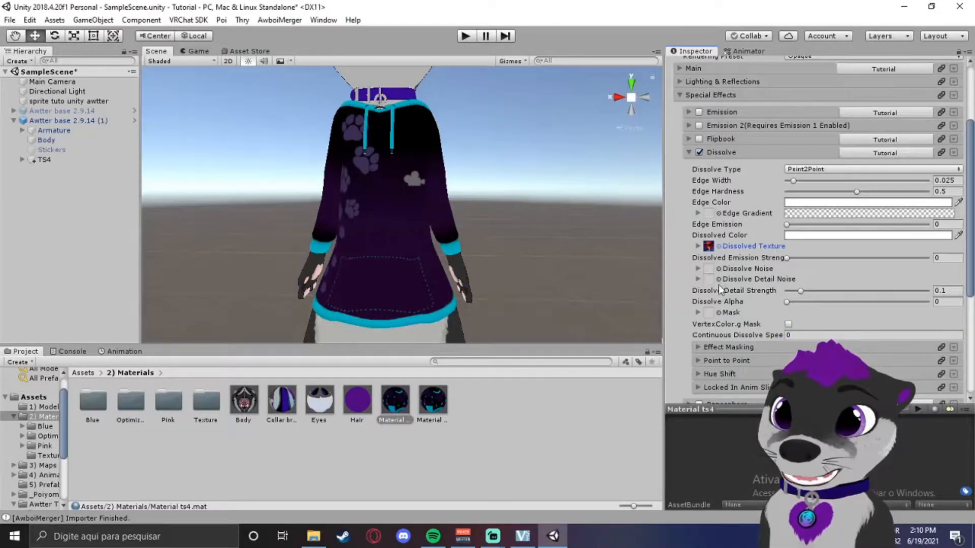
# - Assign the grid-patterned noise texture T_Noise_No (21) as the Dissolve Noise
pyautogui.click(697, 268)
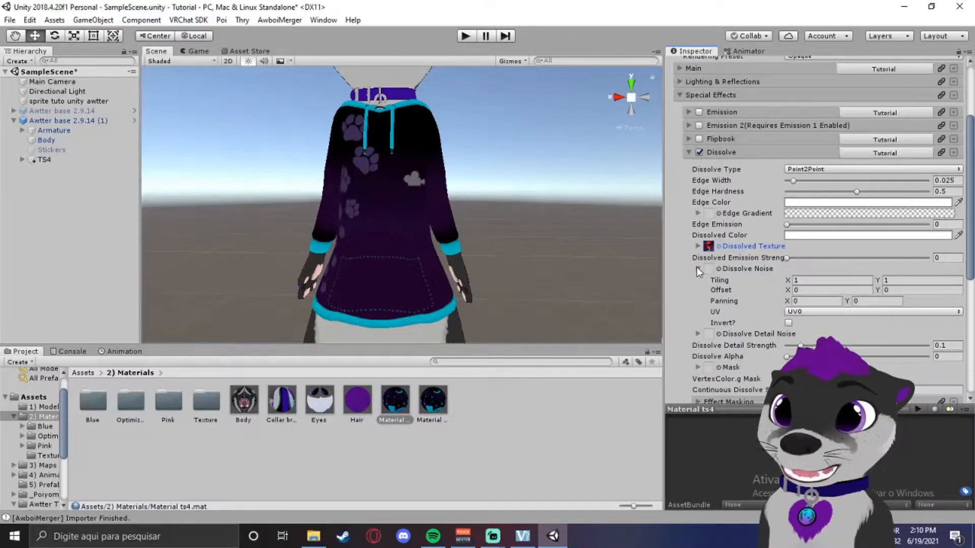
pyautogui.click(697, 268)
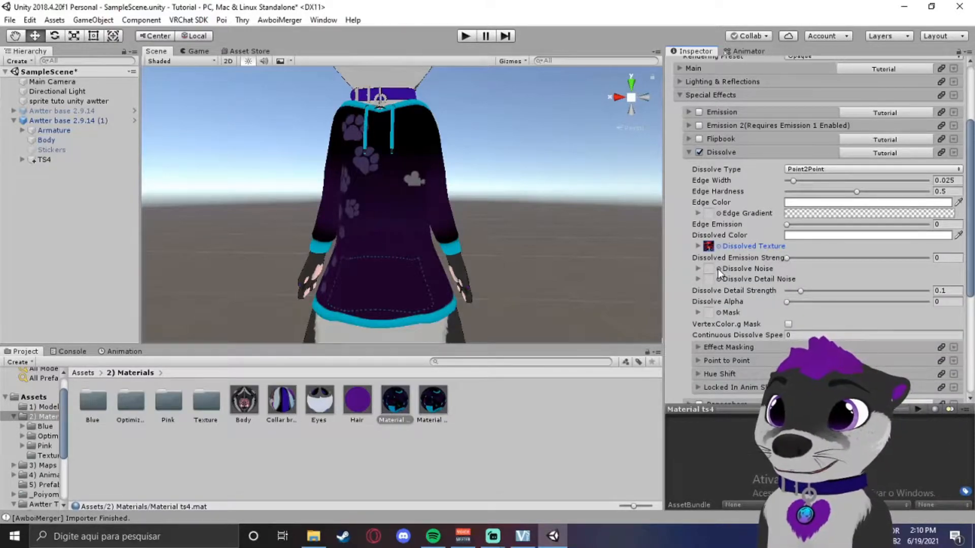
pyautogui.click(719, 269)
pyautogui.write('noise')
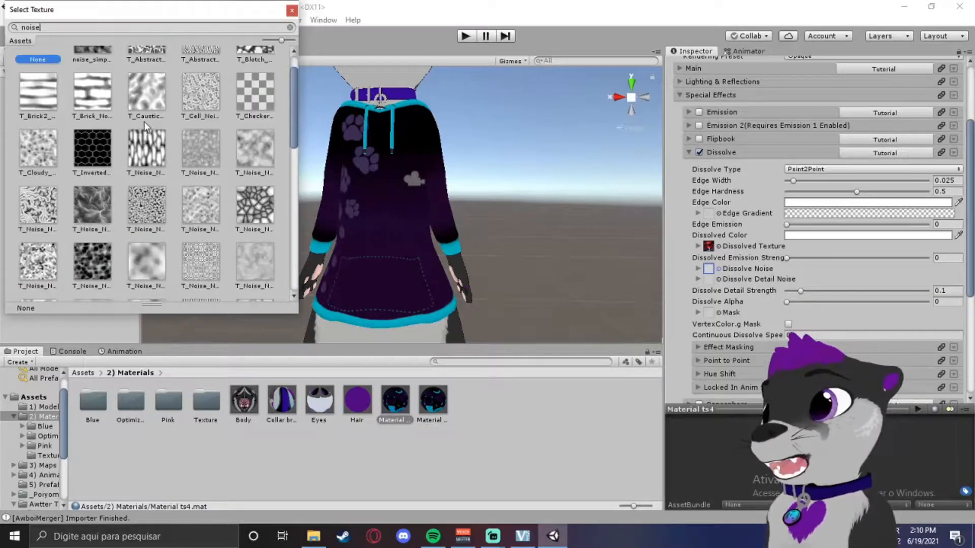
pyautogui.scroll(-4, 146, 125)
pyautogui.click(206, 211)
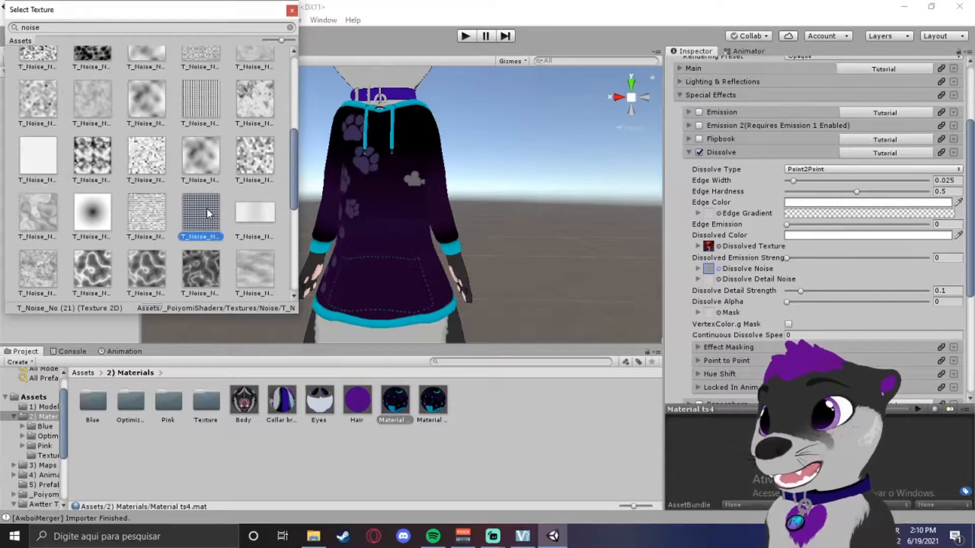
pyautogui.doubleClick(200, 218)
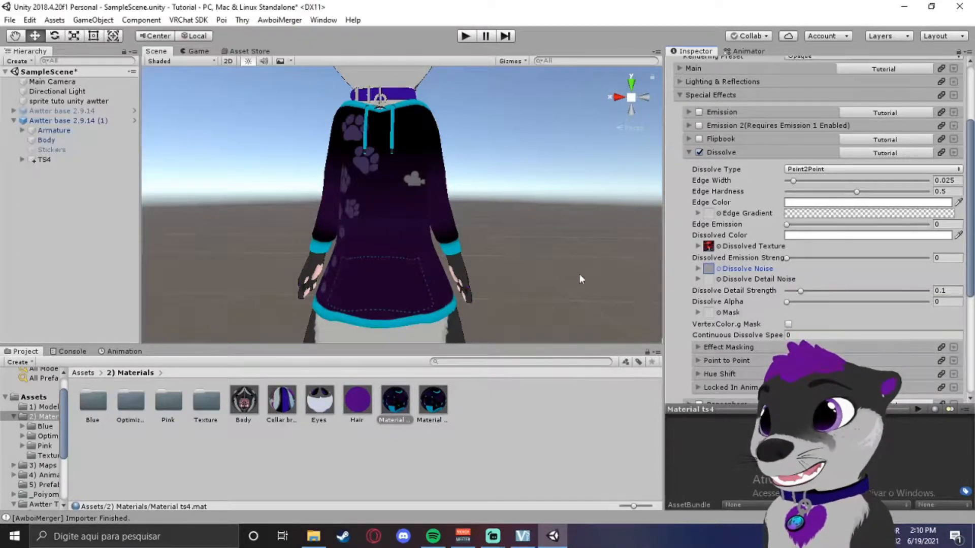
# - Assign a noise texture as the Dissolve Detail Noise and raise the Dissolve Detail Strength to 0.364
pyautogui.click(717, 279)
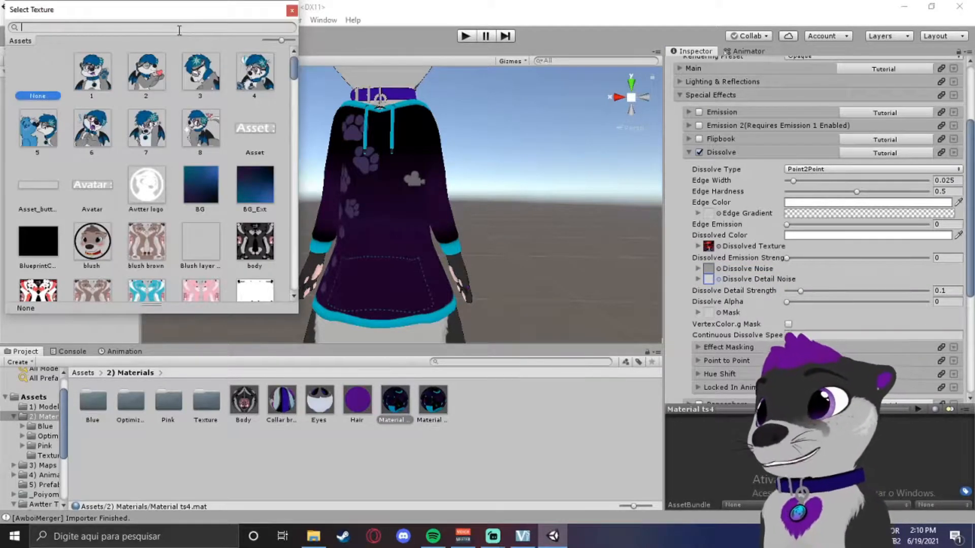
pyautogui.write('noise')
pyautogui.scroll(-2, 159, 201)
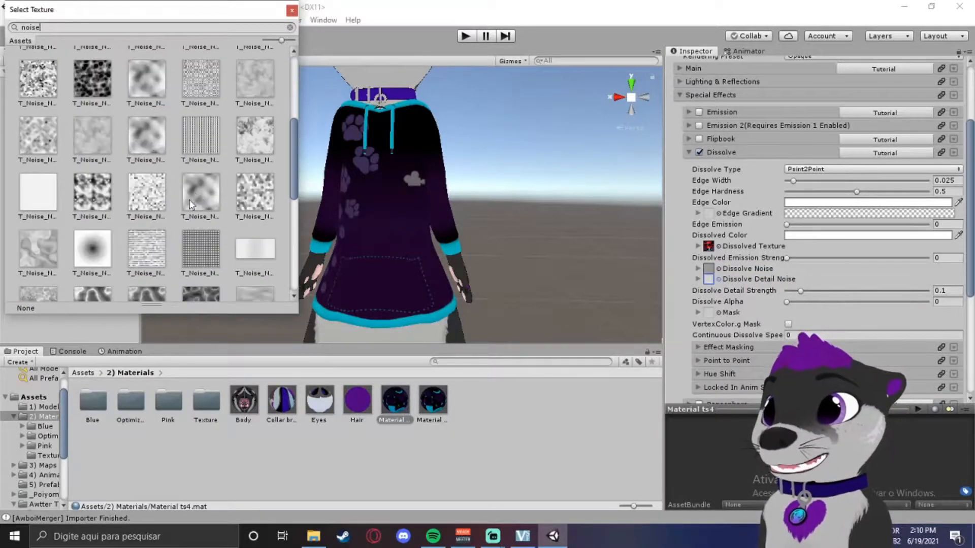
pyautogui.doubleClick(205, 202)
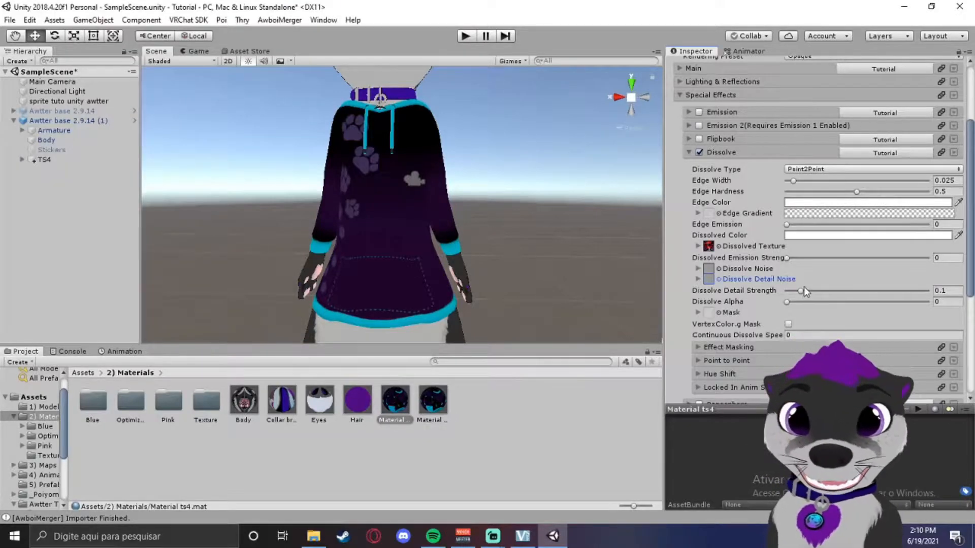
pyautogui.moveTo(802, 290); pyautogui.dragTo(738, 304)
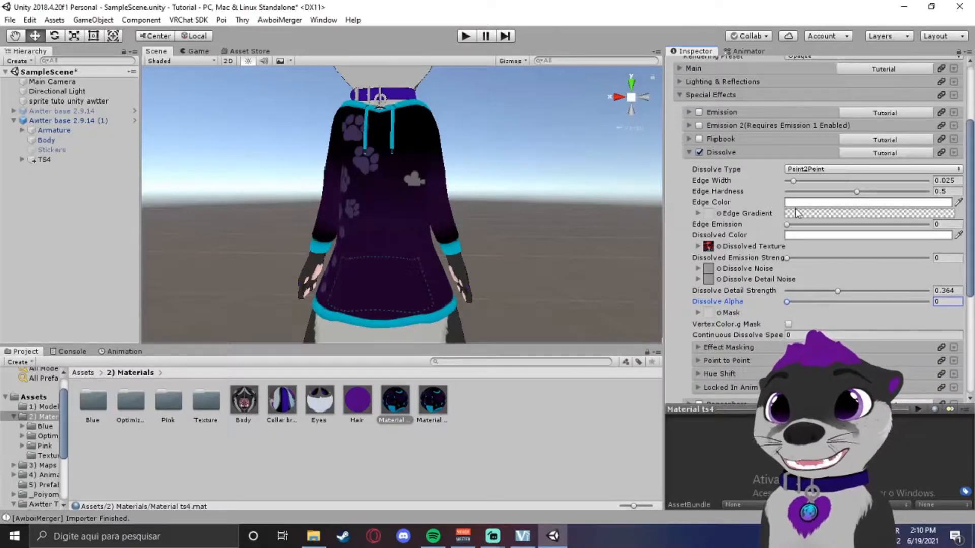
# - Set the dissolve Edge Color to purple 7F00FF and preview it with Dissolve Alpha, returning it to 0
pyautogui.click(794, 203)
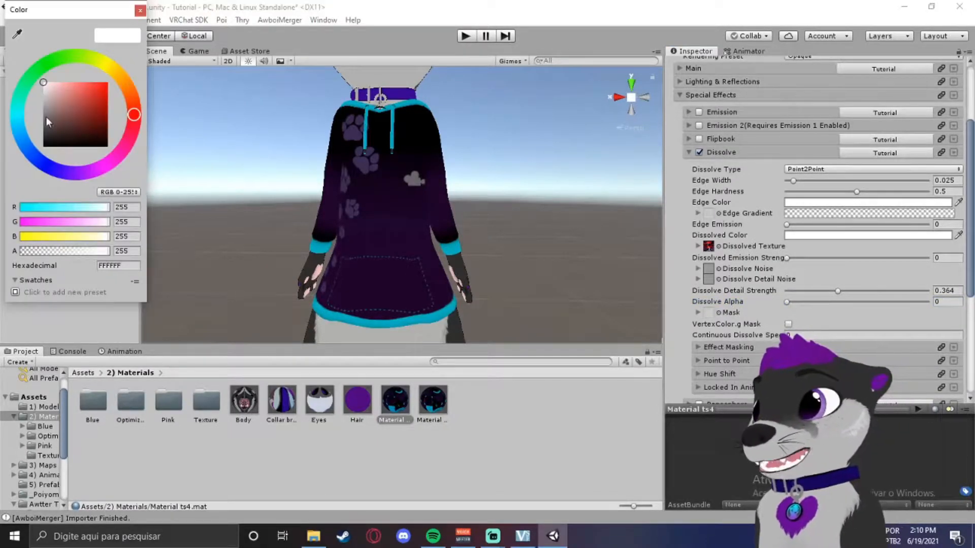
pyautogui.moveTo(79, 148); pyautogui.dragTo(105, 85)
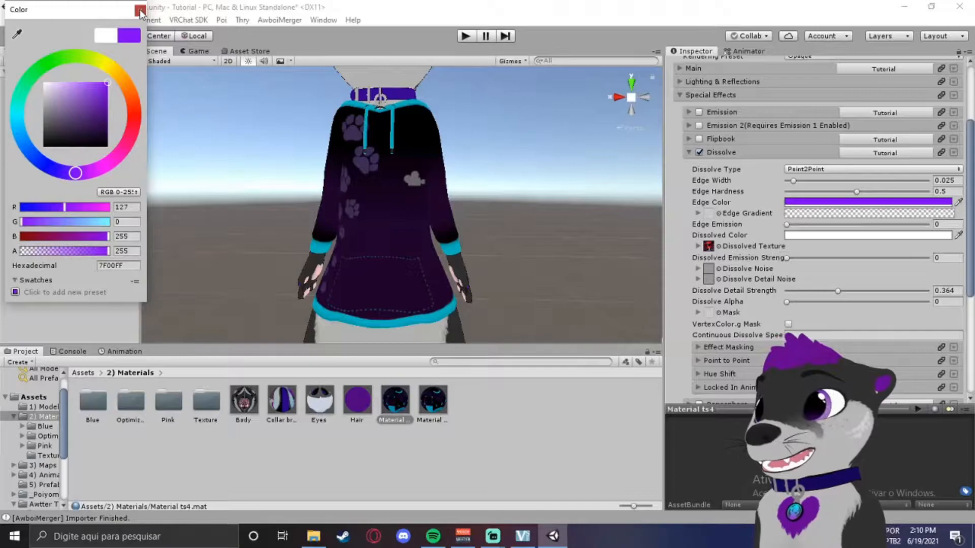
pyautogui.click(140, 11)
pyautogui.moveTo(787, 304)
pyautogui.mouseDown()
pyautogui.moveTo(923, 301)
pyautogui.moveTo(787, 301)
pyautogui.mouseUp()
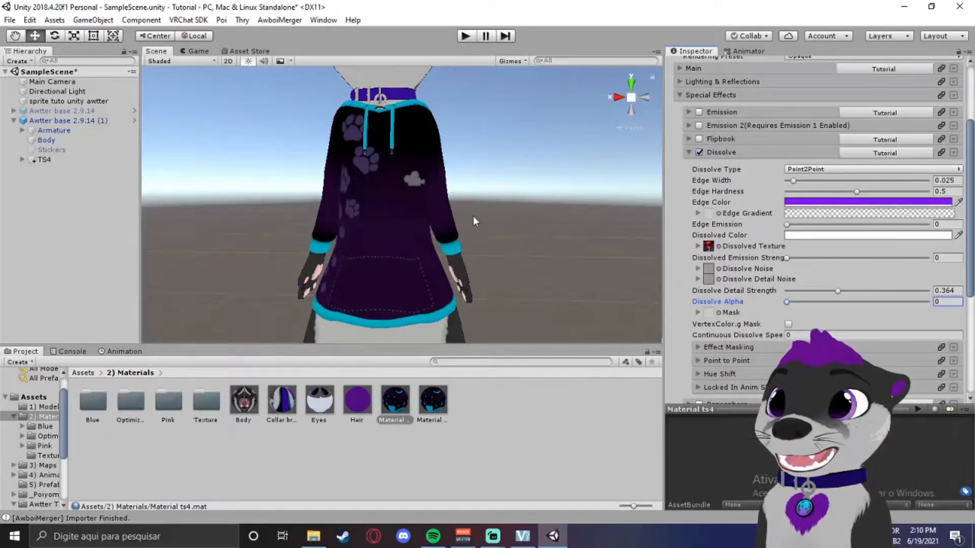
# - Enable the Dissolve effect on the duplicate, Material ts5, and expand its settings
pyautogui.scroll(-5, 473, 229)
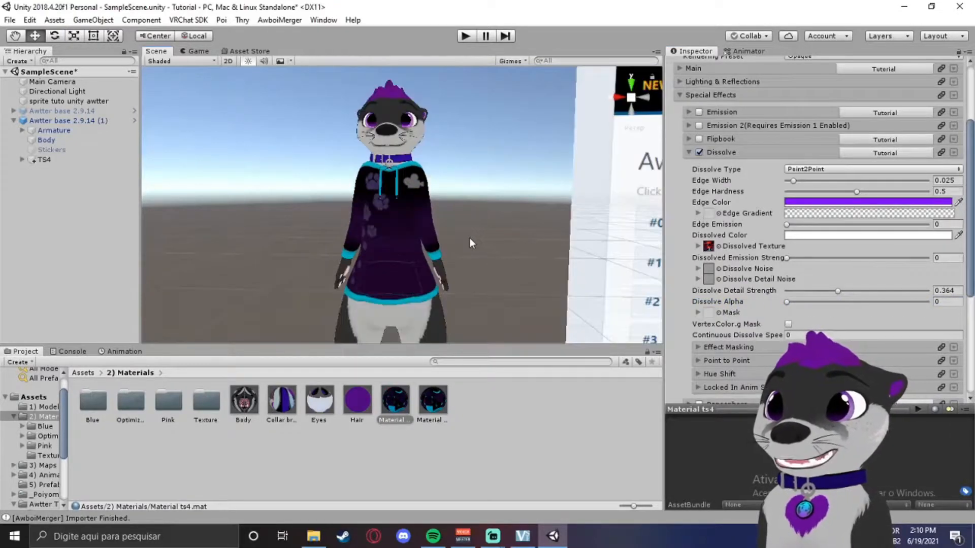
pyautogui.click(431, 403)
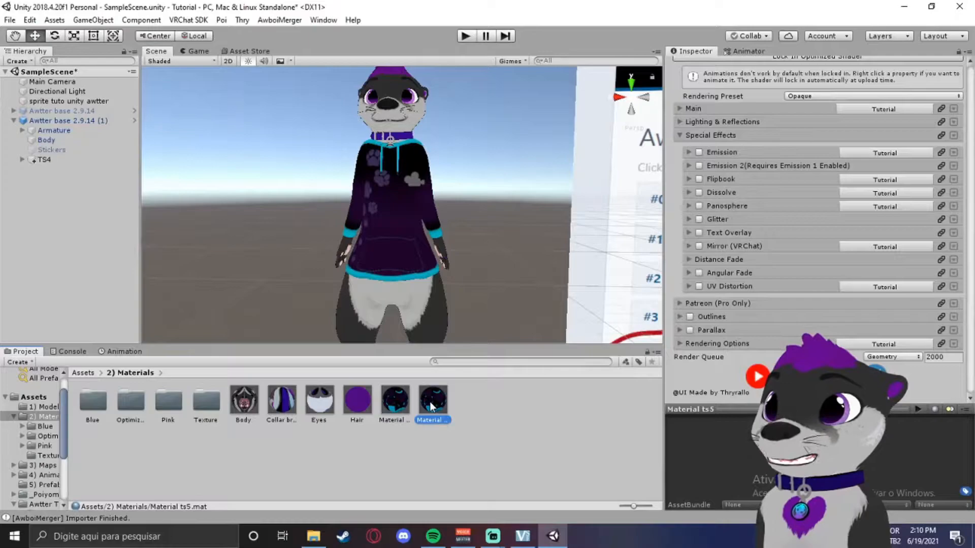
pyautogui.click(700, 193)
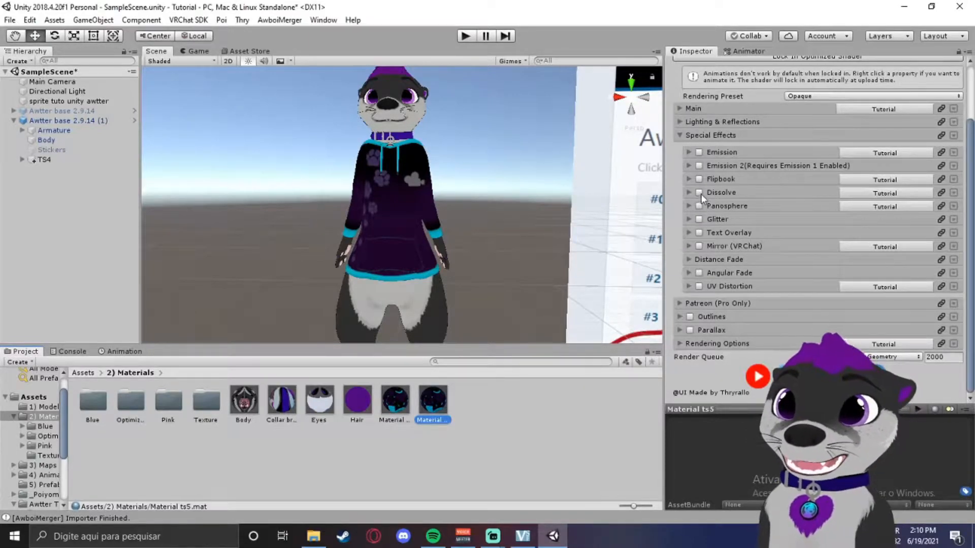
pyautogui.click(691, 193)
pyautogui.scroll(-3, 762, 229)
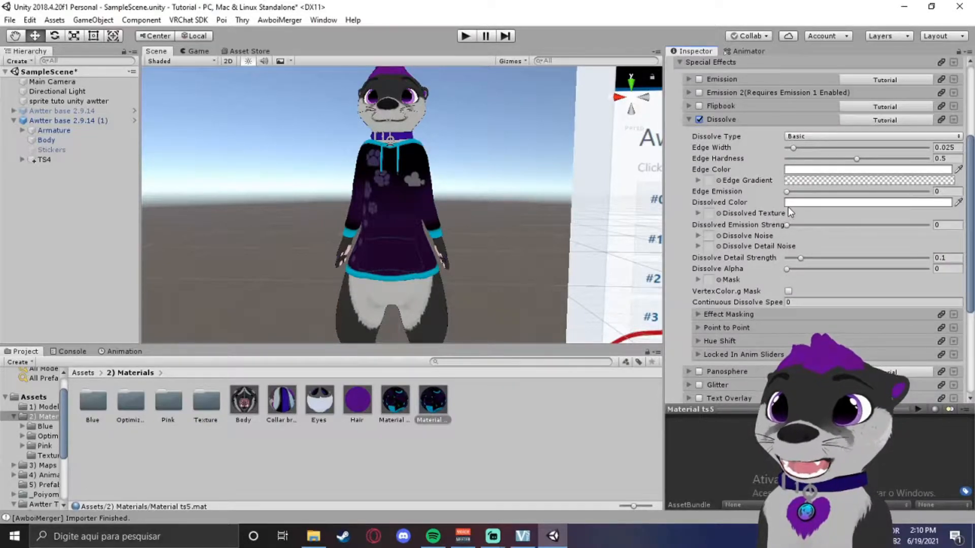
# - Make Material ts5's Dissolved Color fully transparent by setting its alpha to 0
pyautogui.click(790, 203)
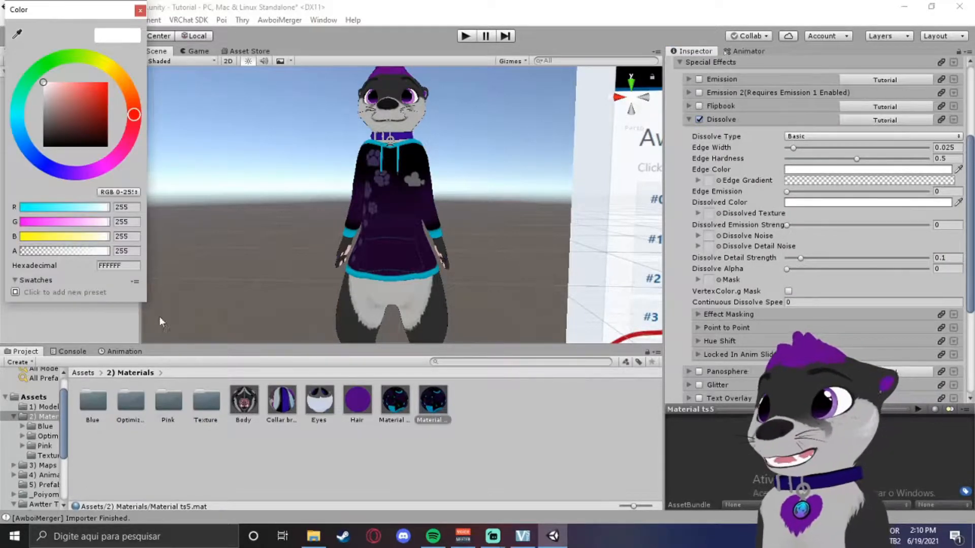
pyautogui.moveTo(55, 251); pyautogui.dragTo(15, 256)
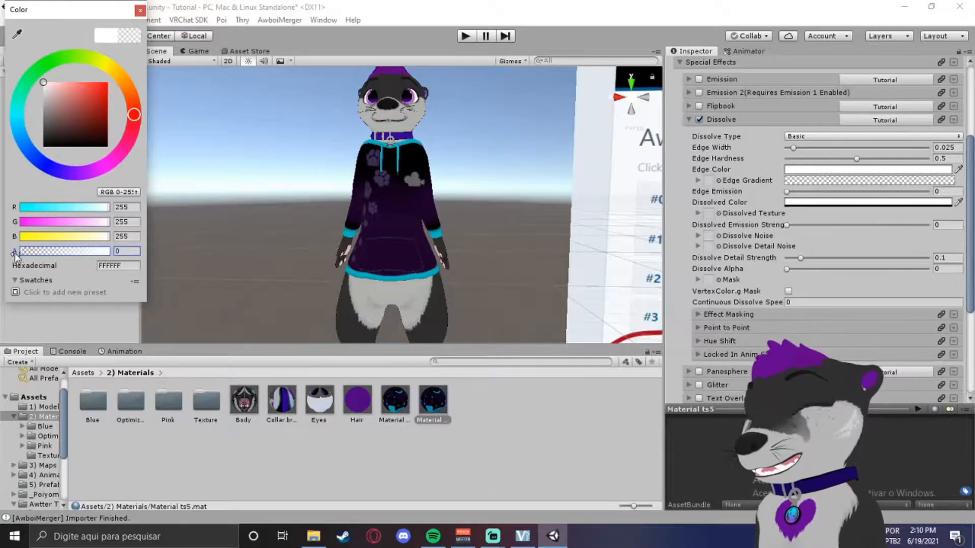
# - Find a fine grid-pattern noise texture and assign it as Material ts5's Dissolve Noise
pyautogui.click(139, 11)
pyautogui.scroll(-2, 736, 258)
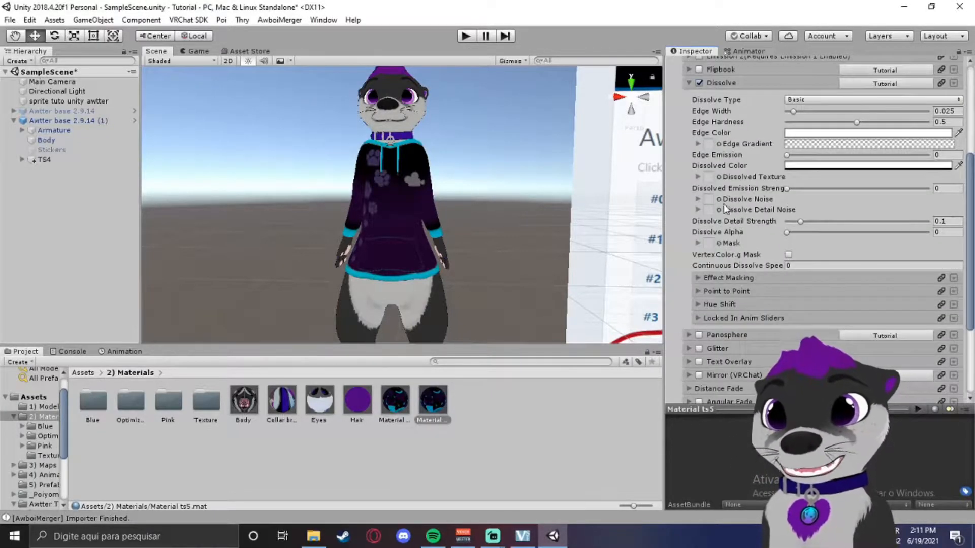
pyautogui.click(708, 199)
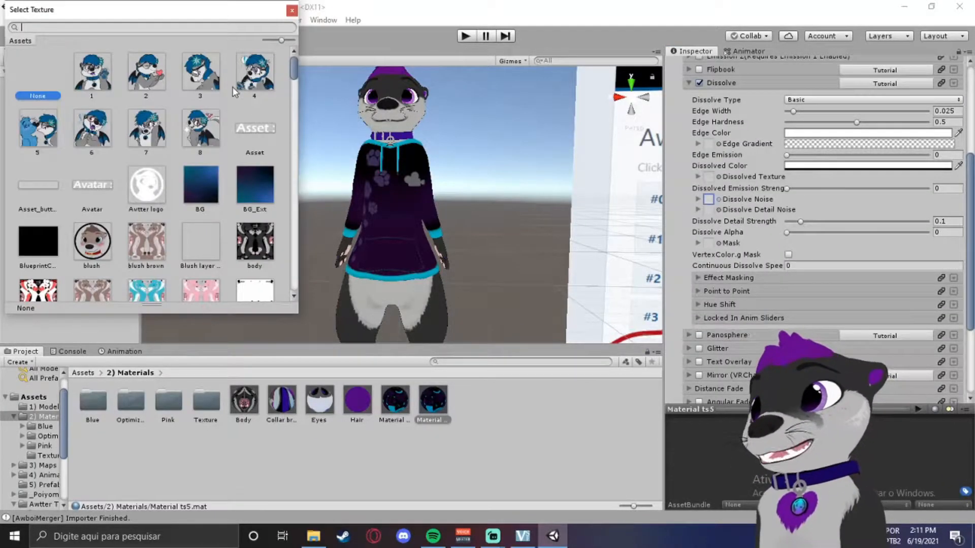
pyautogui.write('diss')
pyautogui.write('o')
pyautogui.press('BackSpace')
pyautogui.press('BackSpace')
pyautogui.press('BackSpace')
pyautogui.press('BackSpace')
pyautogui.press('BackSpace')
pyautogui.write('noise')
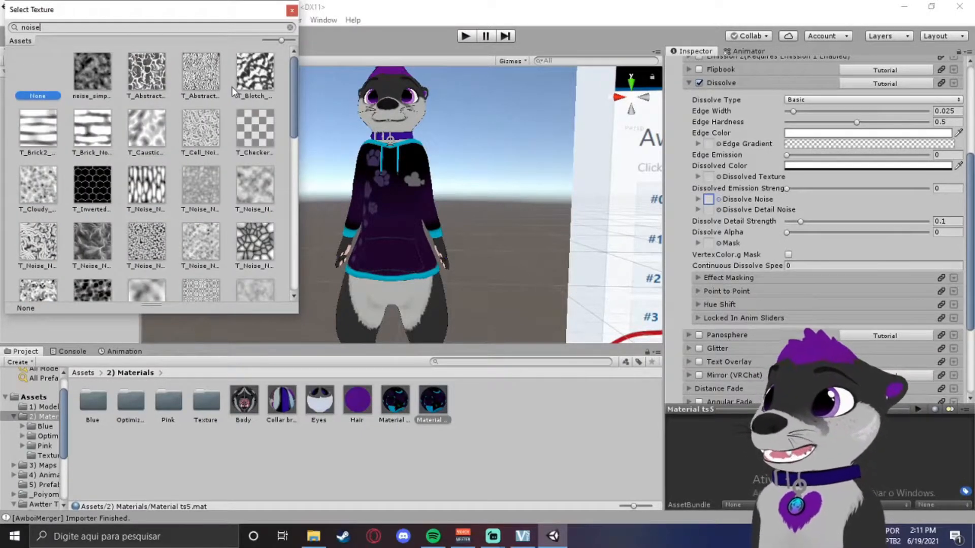
pyautogui.scroll(-7, 214, 261)
pyautogui.click(203, 219)
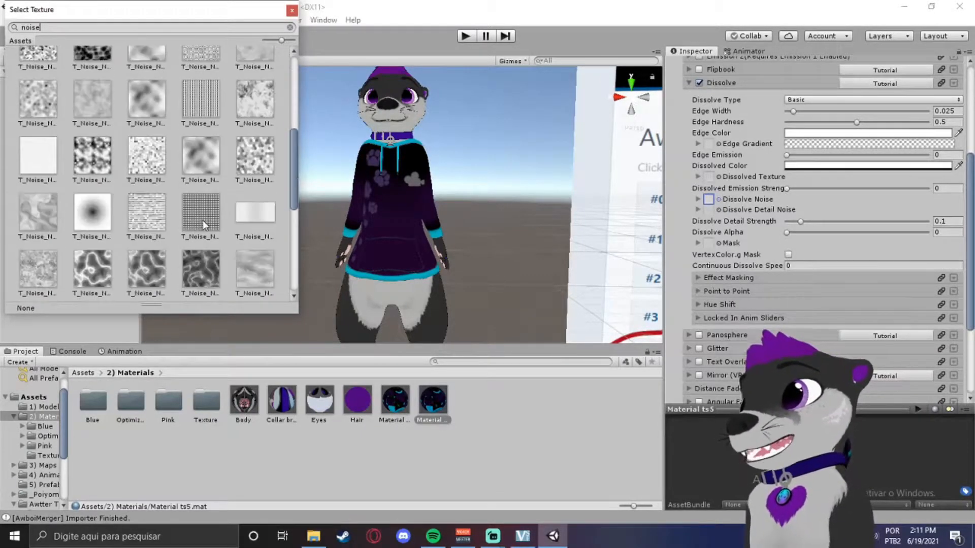
pyautogui.doubleClick(203, 219)
# - Assign the same grid noise texture as the Dissolve Detail Noise and raise the Dissolve Detail Strength to 0.359
pyautogui.click(708, 209)
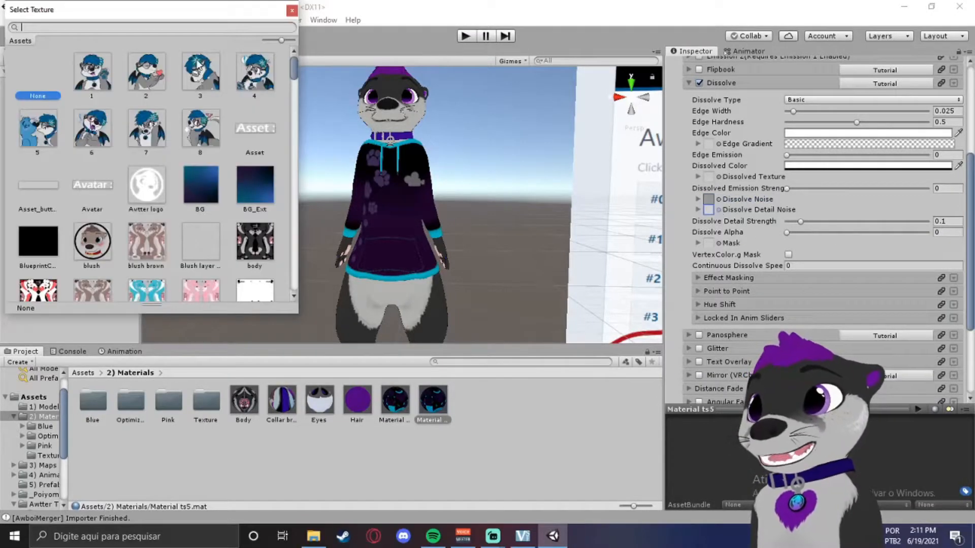
pyautogui.write('noise')
pyautogui.scroll(-3, 172, 179)
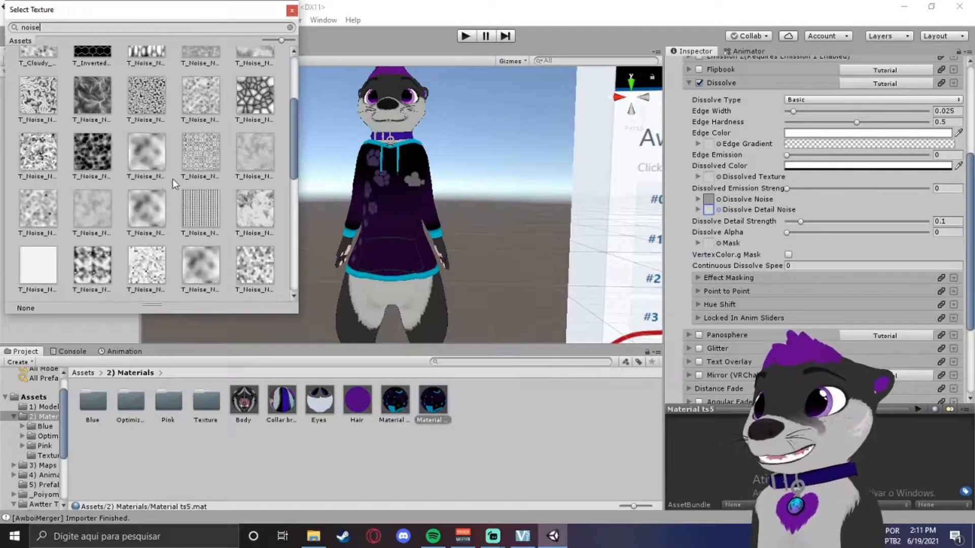
pyautogui.scroll(-2, 211, 191)
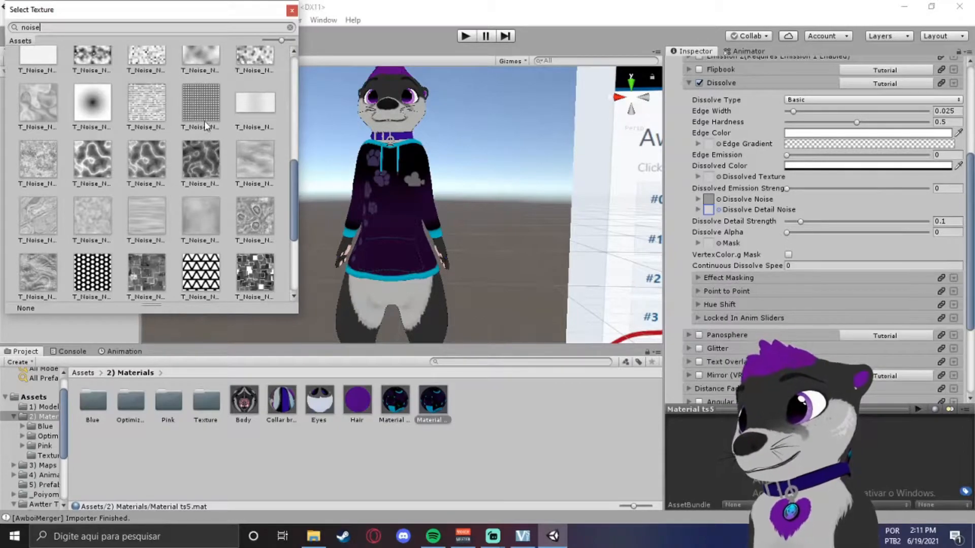
pyautogui.click(206, 103)
pyautogui.doubleClick(205, 103)
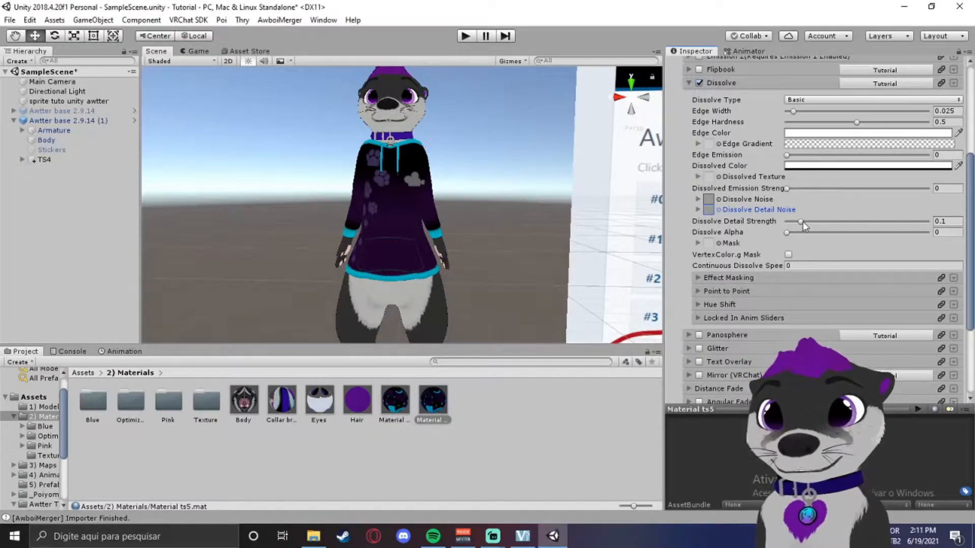
pyautogui.moveTo(801, 222); pyautogui.dragTo(838, 223)
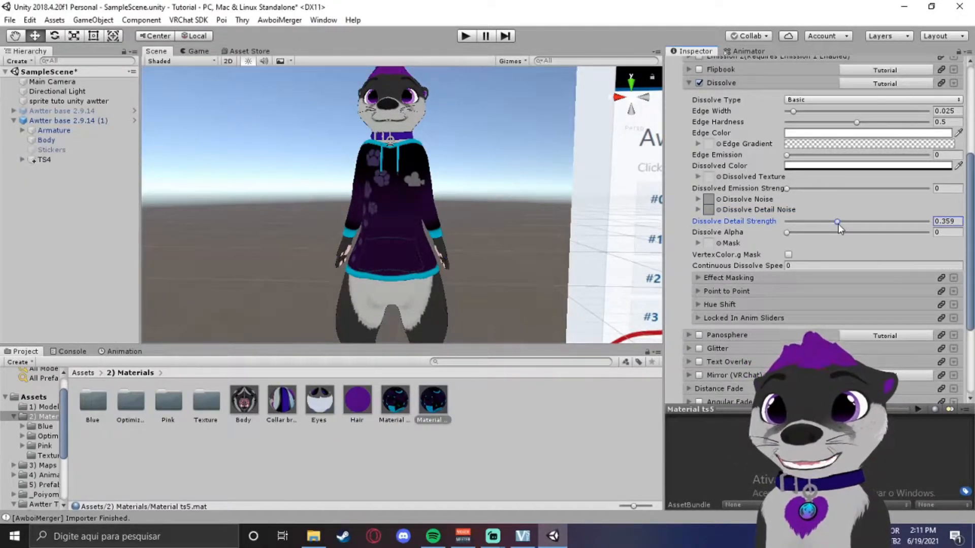
# - Set Material ts5's Dissolve Type to Point2Point and apply the material to the avatar's shirt in the scene
pyautogui.scroll(2, 838, 224)
pyautogui.click(813, 138)
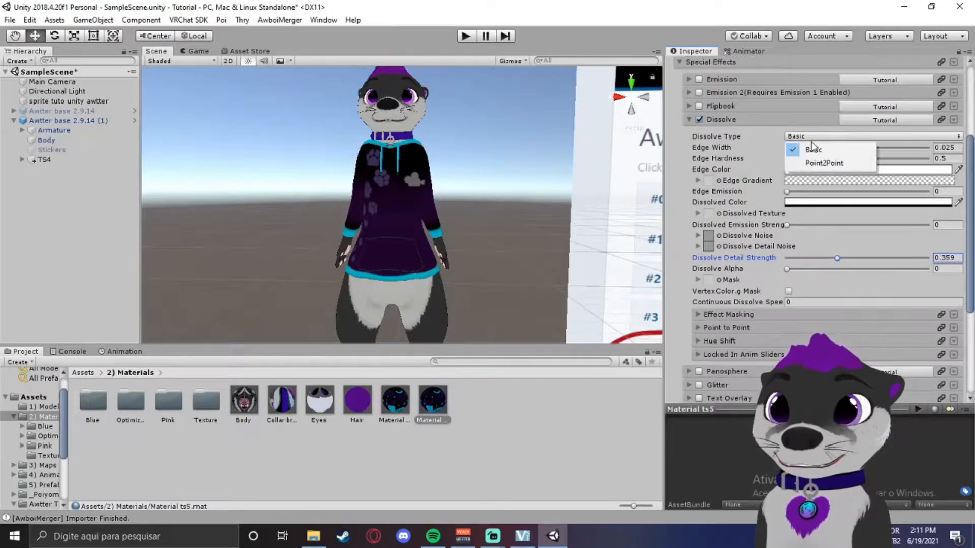
pyautogui.click(824, 163)
pyautogui.scroll(5, 772, 171)
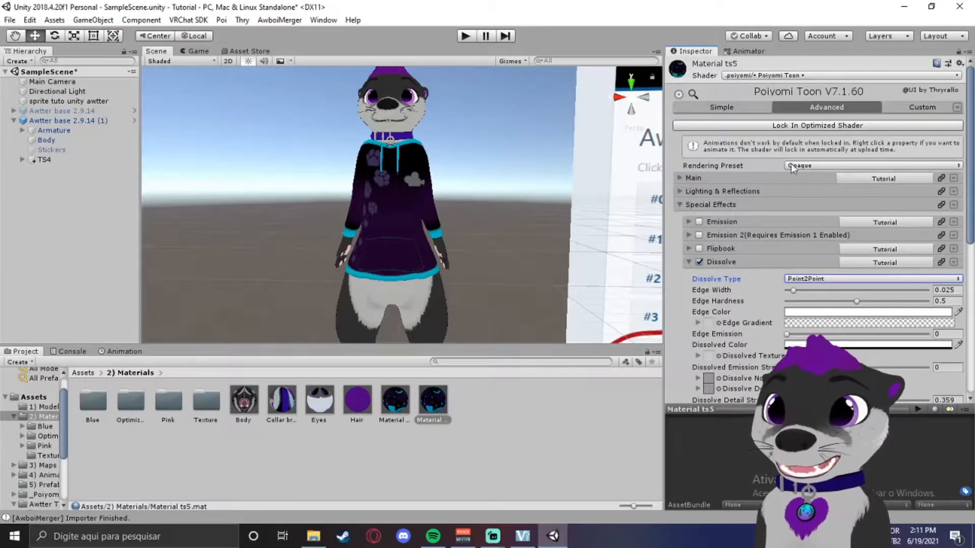
pyautogui.click(800, 167)
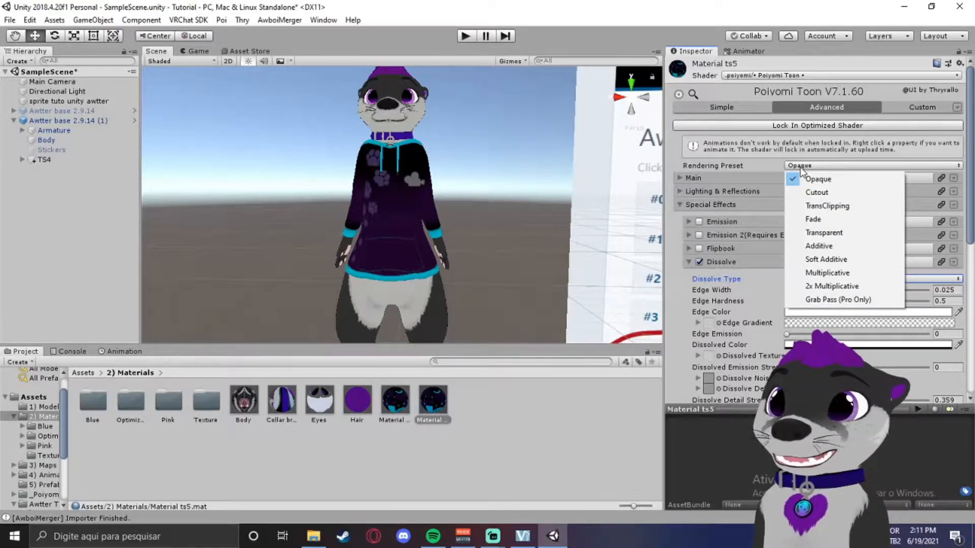
pyautogui.moveTo(442, 406); pyautogui.dragTo(395, 216)
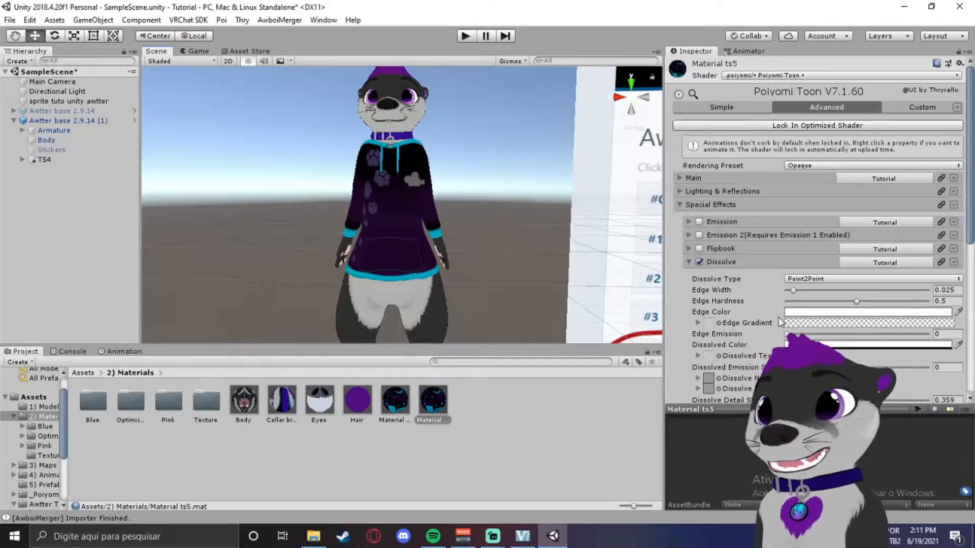
# - Set Material ts5's Rendering Preset to Cutout and preview the effect with Dissolve Alpha, returning it to 0
pyautogui.scroll(-3, 779, 317)
pyautogui.moveTo(787, 303); pyautogui.dragTo(708, 307)
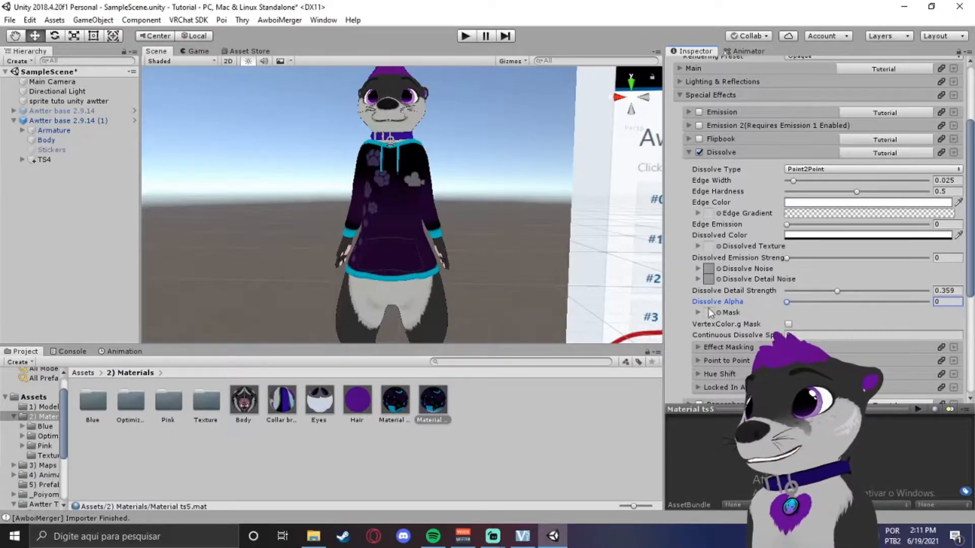
pyautogui.scroll(3, 791, 293)
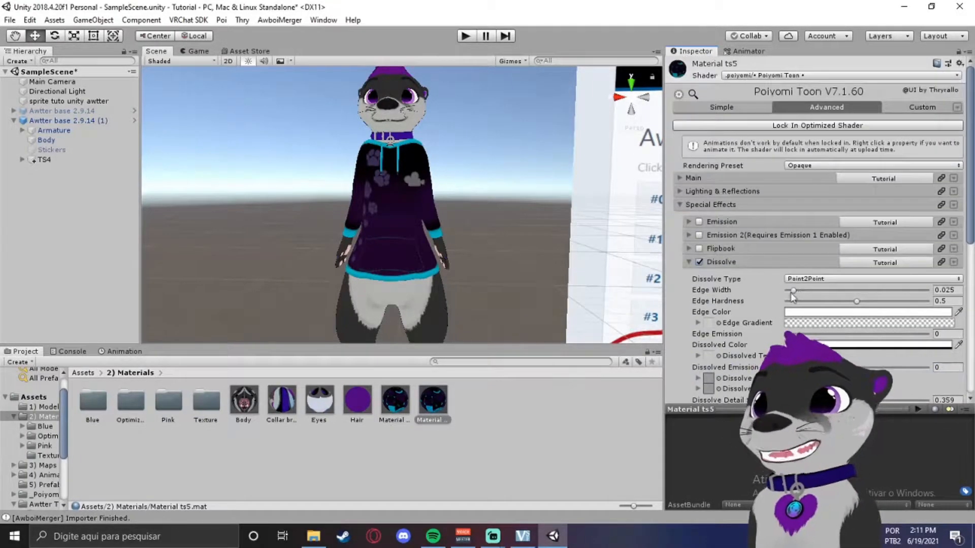
pyautogui.click(819, 166)
pyautogui.click(819, 193)
pyautogui.scroll(-5, 813, 208)
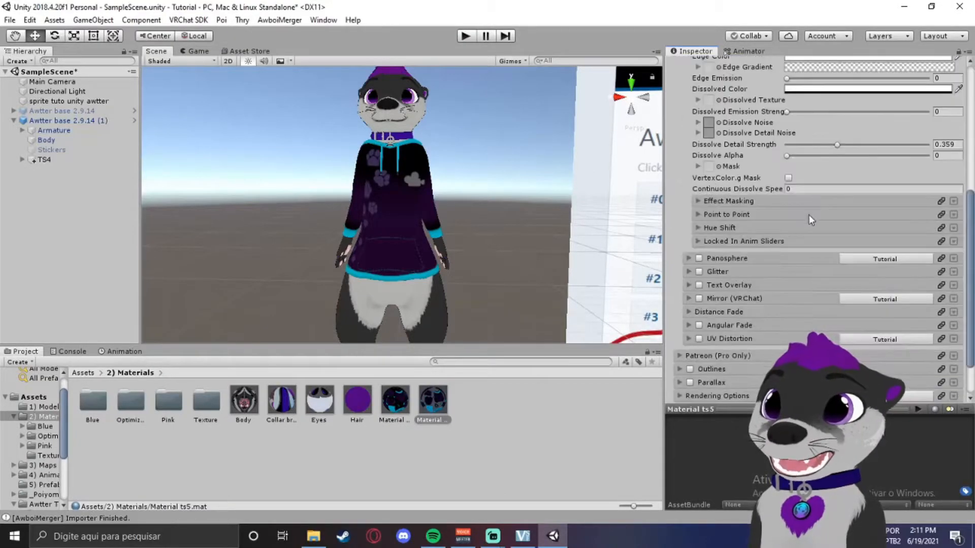
pyautogui.moveTo(786, 156); pyautogui.dragTo(724, 161)
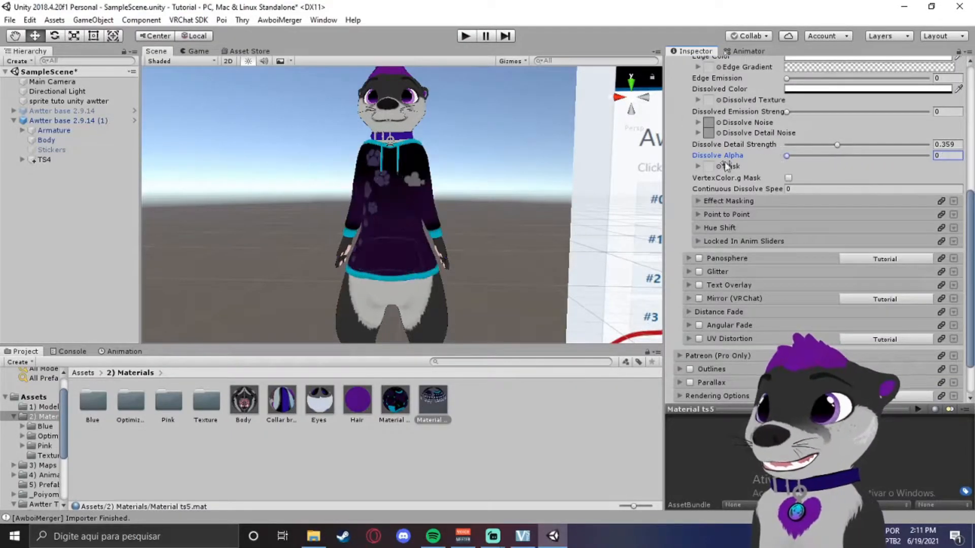
pyautogui.scroll(3, 807, 194)
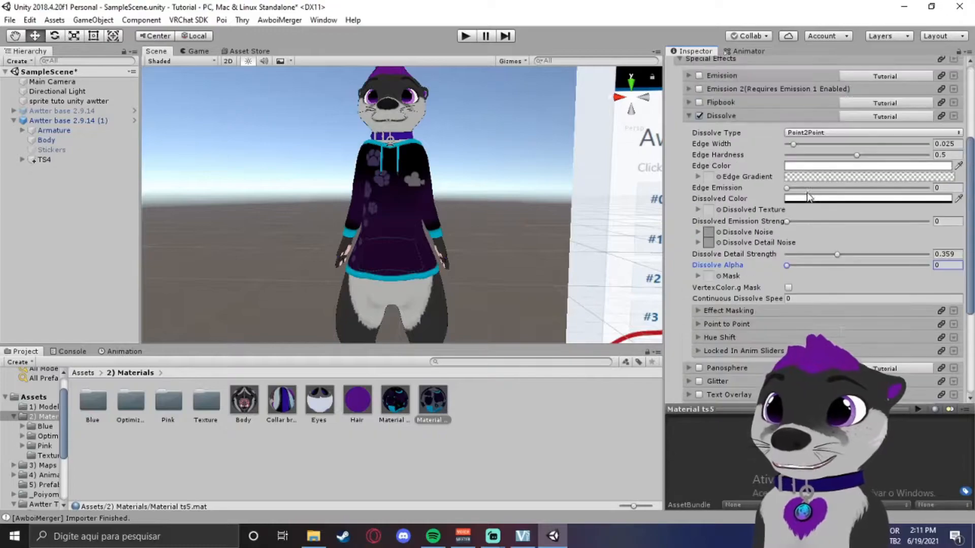
# - Set Material ts5's dissolve Edge Color to a bright purple and preview it with Dissolve Alpha, returning it to 0
pyautogui.click(802, 167)
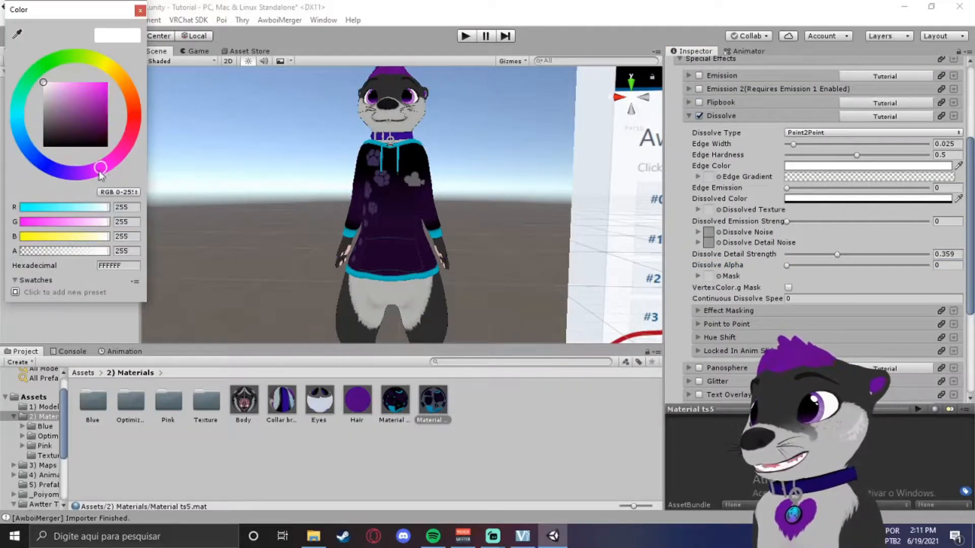
pyautogui.moveTo(95, 133); pyautogui.dragTo(106, 88)
pyautogui.click(140, 10)
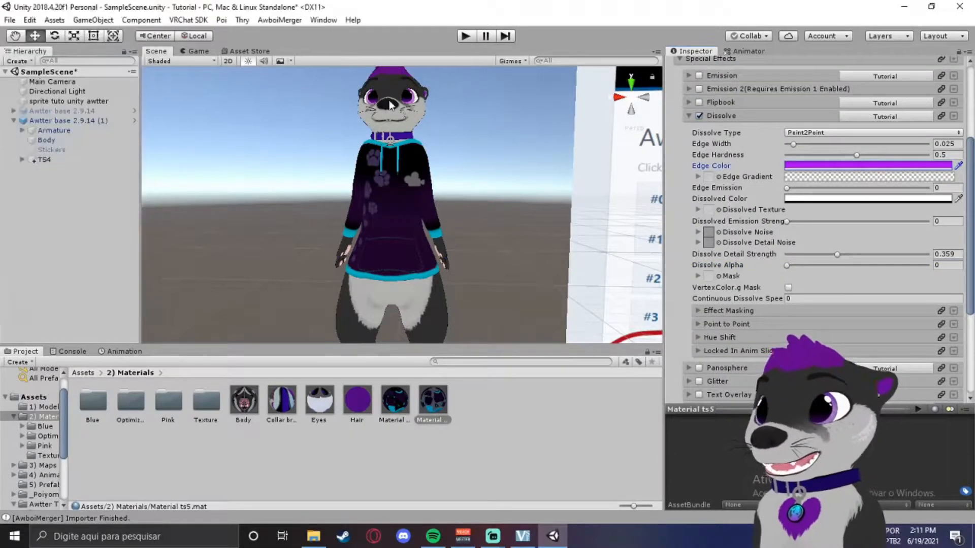
pyautogui.moveTo(787, 265); pyautogui.dragTo(823, 265)
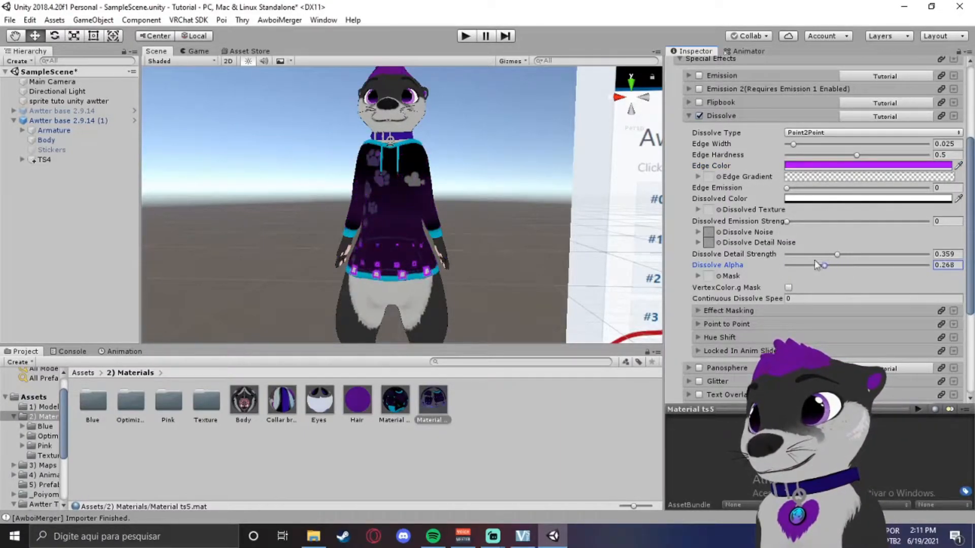
# - Review the Dissolve settings of Material ts5 and Material ts4 and compare the two setups
pyautogui.click(498, 433)
pyautogui.click(435, 420)
pyautogui.scroll(-8, 864, 250)
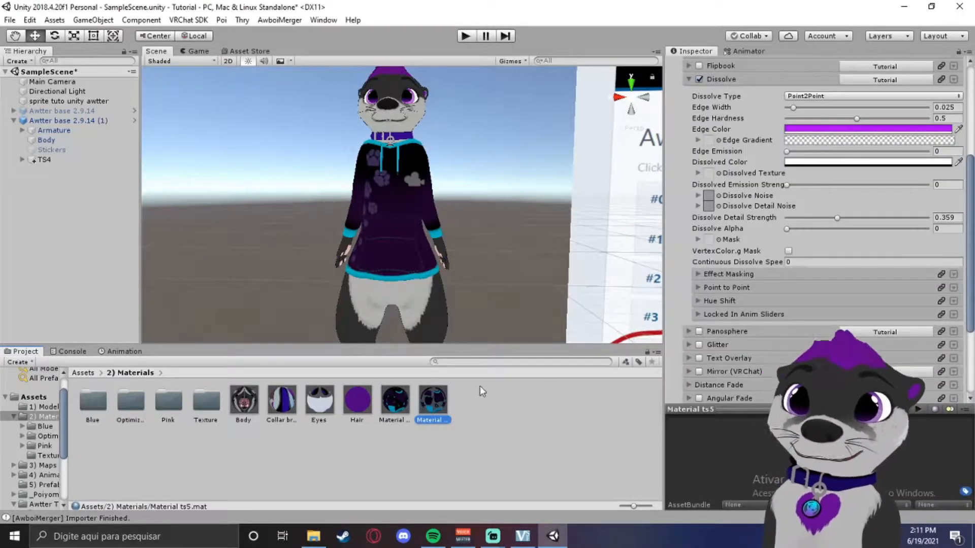
pyautogui.click(467, 411)
pyautogui.click(434, 404)
pyautogui.click(395, 405)
pyautogui.scroll(-3, 764, 231)
pyautogui.scroll(3, 757, 229)
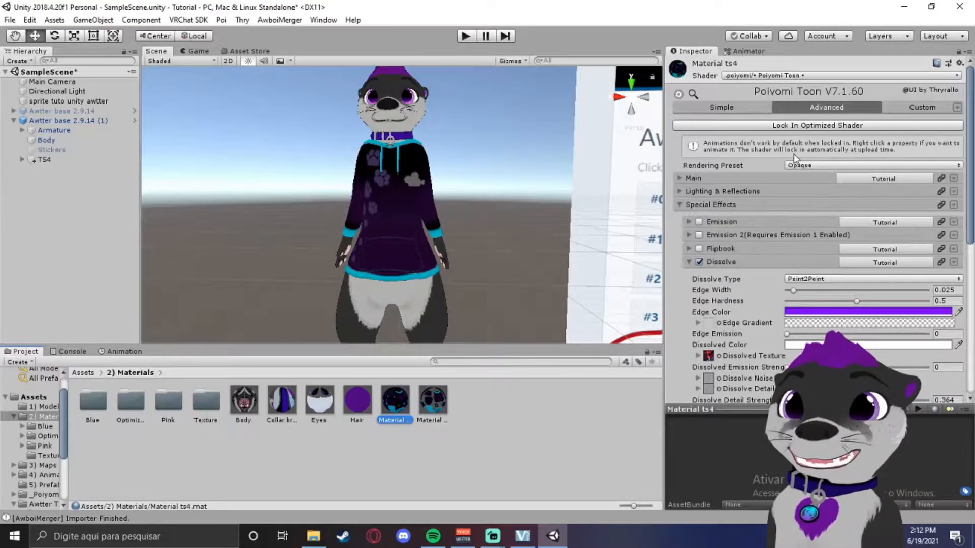
pyautogui.scroll(-2, 794, 154)
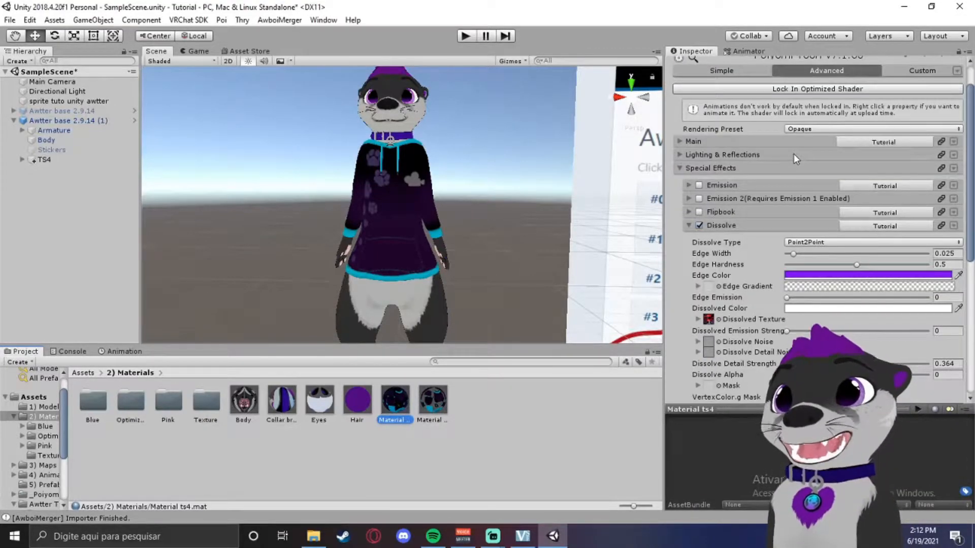
pyautogui.scroll(2, 800, 154)
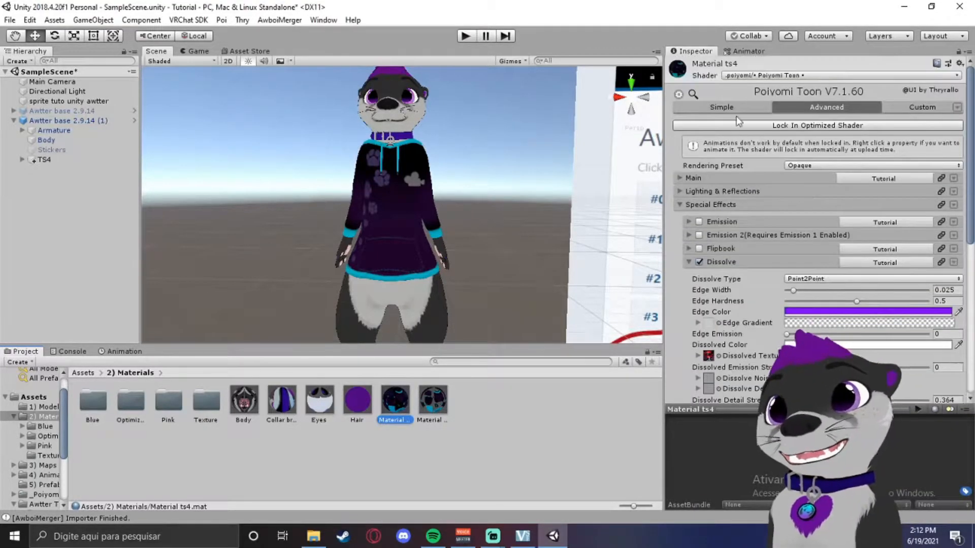
pyautogui.scroll(-6, 747, 212)
pyautogui.scroll(-2, 759, 212)
pyautogui.scroll(-2, 718, 236)
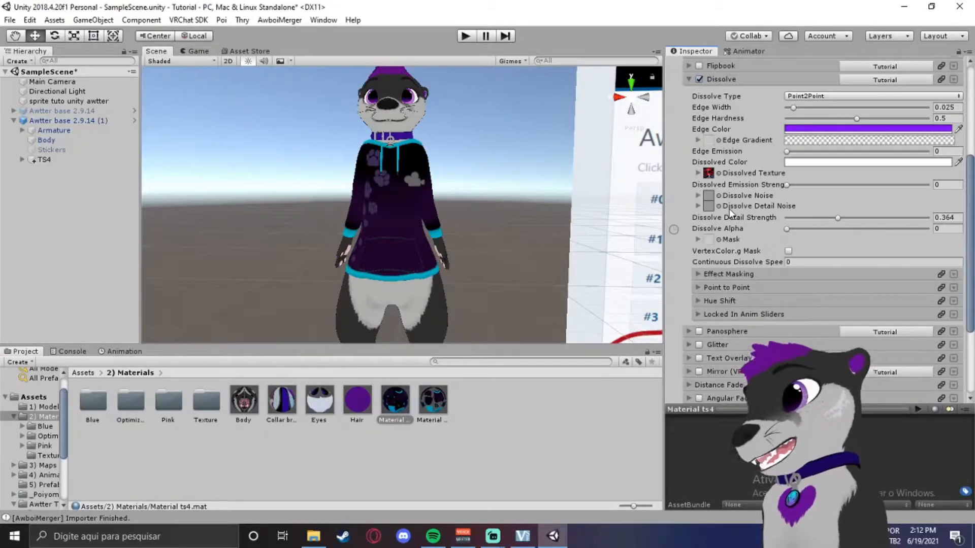
# - Apply Material ts4 to the avatar's shirt in the scene
pyautogui.scroll(1, 729, 209)
pyautogui.moveTo(398, 402); pyautogui.dragTo(413, 220)
pyautogui.scroll(4, 751, 254)
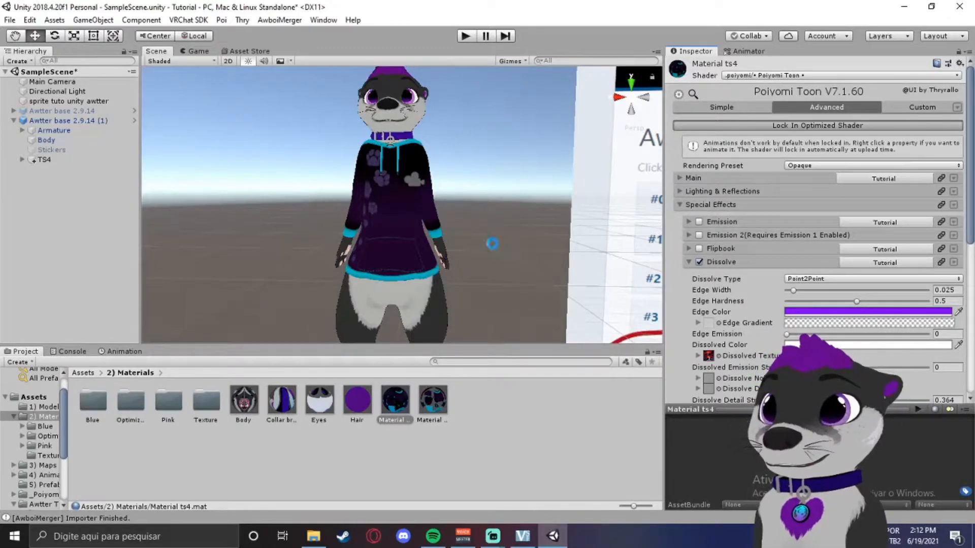
# - Create a folder named Animations inside the 2) Materials folder
pyautogui.click(482, 409)
pyautogui.rightClick(480, 408)
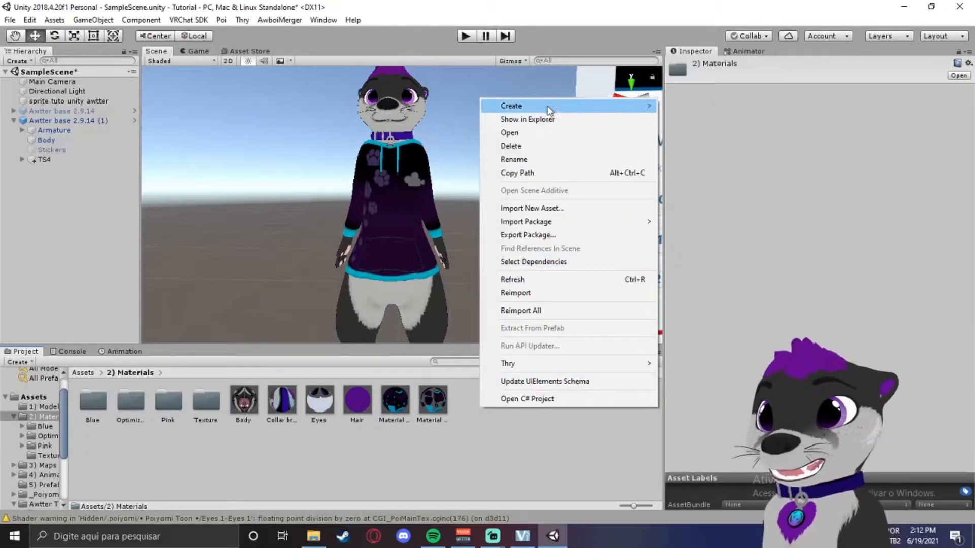
pyautogui.moveTo(548, 104)
pyautogui.click(711, 91)
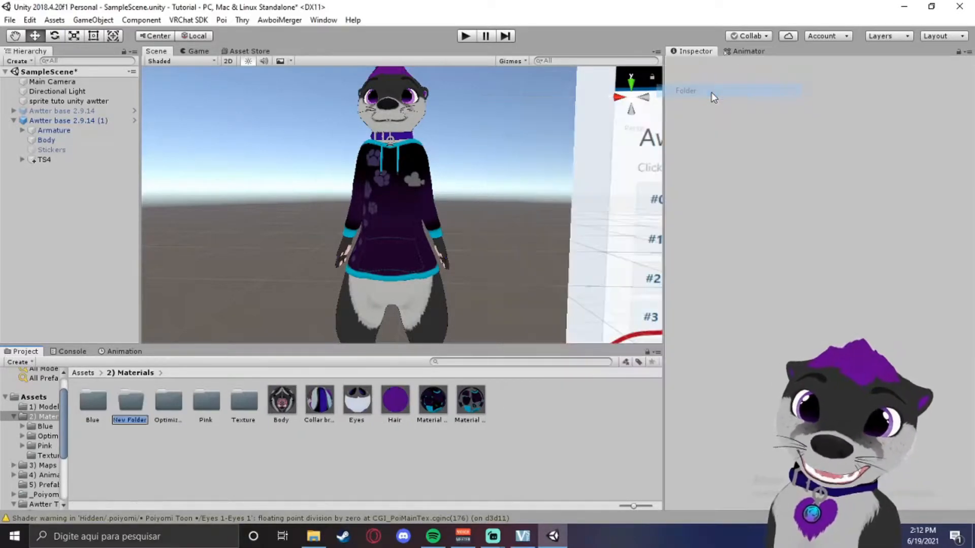
pyautogui.write('An')
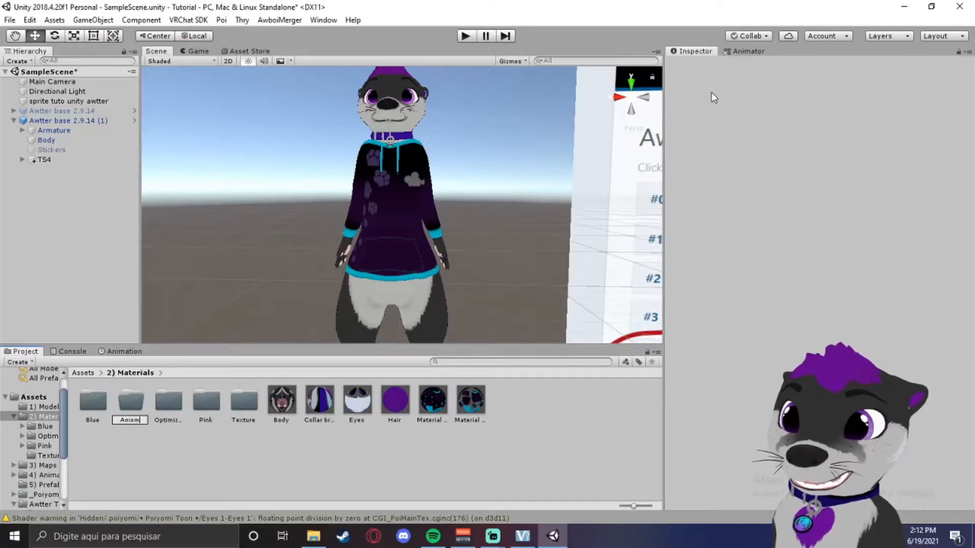
pyautogui.write('imations')
pyautogui.press('Return')
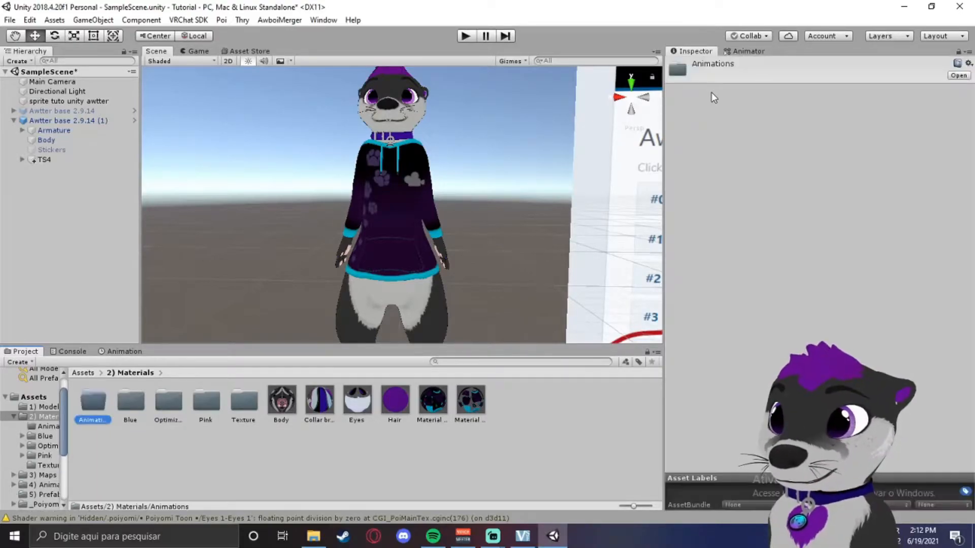
# - Create a new animation clip inside the Animations folder and duplicate it to have two clips
pyautogui.doubleClick(106, 411)
pyautogui.rightClick(106, 392)
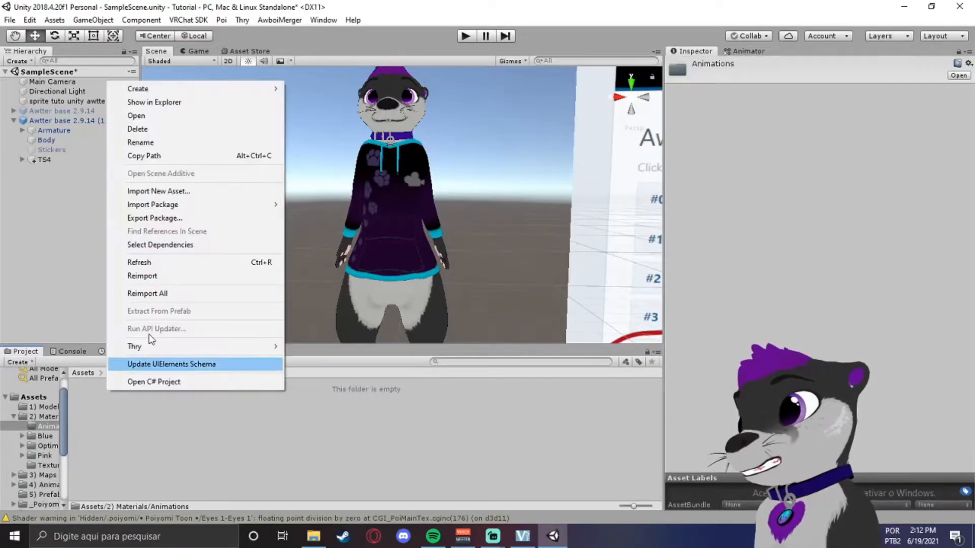
pyautogui.moveTo(219, 91)
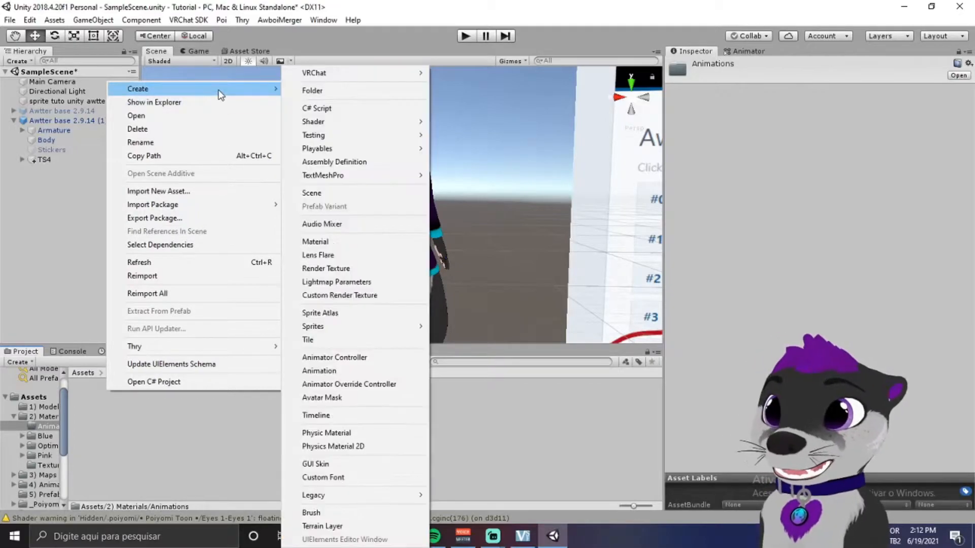
pyautogui.click(319, 371)
pyautogui.press('Return')
pyautogui.hotkey('ctrl', 'd')
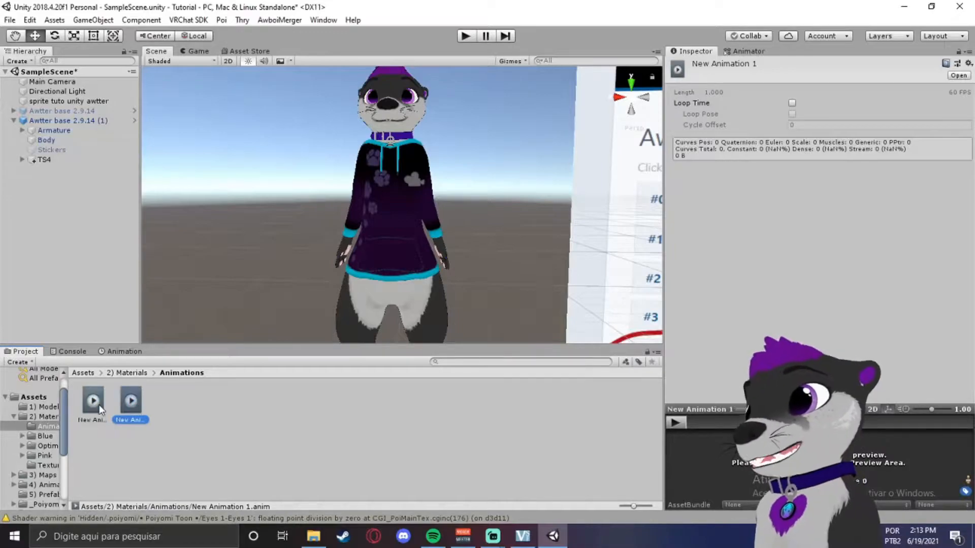
# - Rename the first animation clip as ShirtRed
pyautogui.click(125, 420)
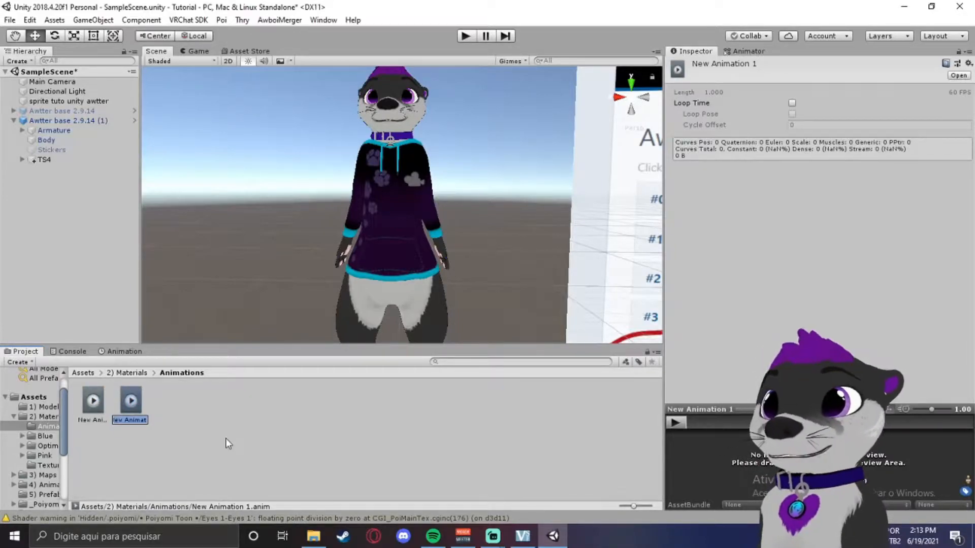
pyautogui.click(90, 418)
pyautogui.press('F2')
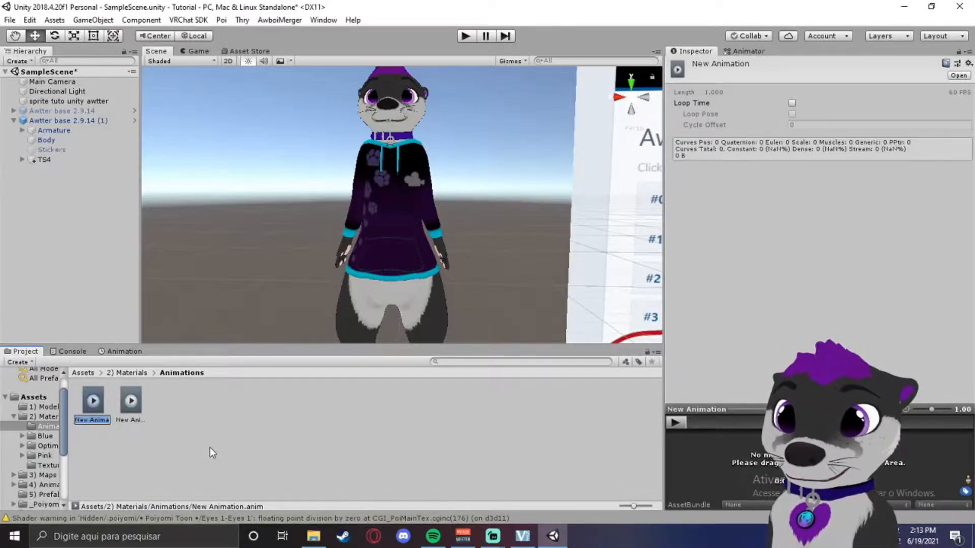
pyautogui.write('ShirtRed')
pyautogui.press('Return')
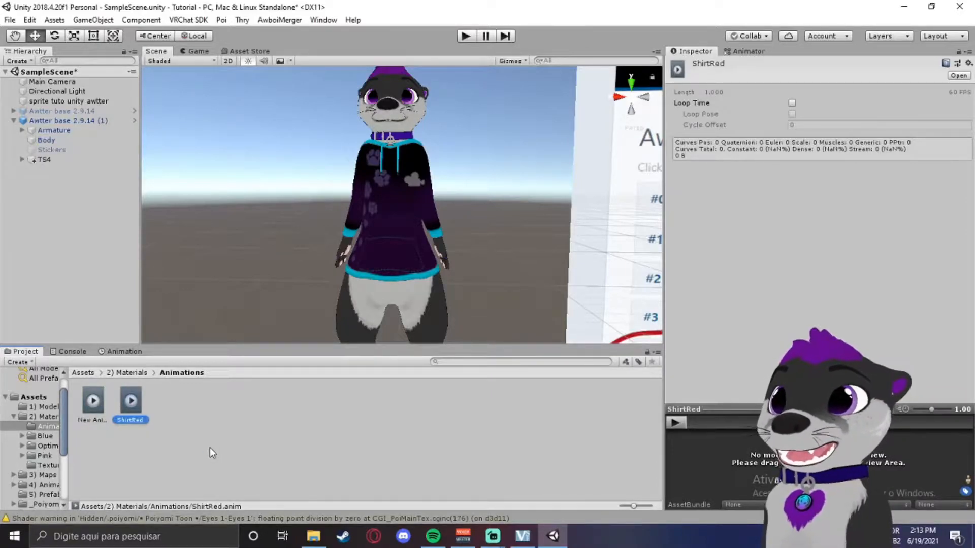
# - Rename the remaining new animation clip as ShirtPurple
pyautogui.click(96, 418)
pyautogui.press('F2')
pyautogui.write('Shirt')
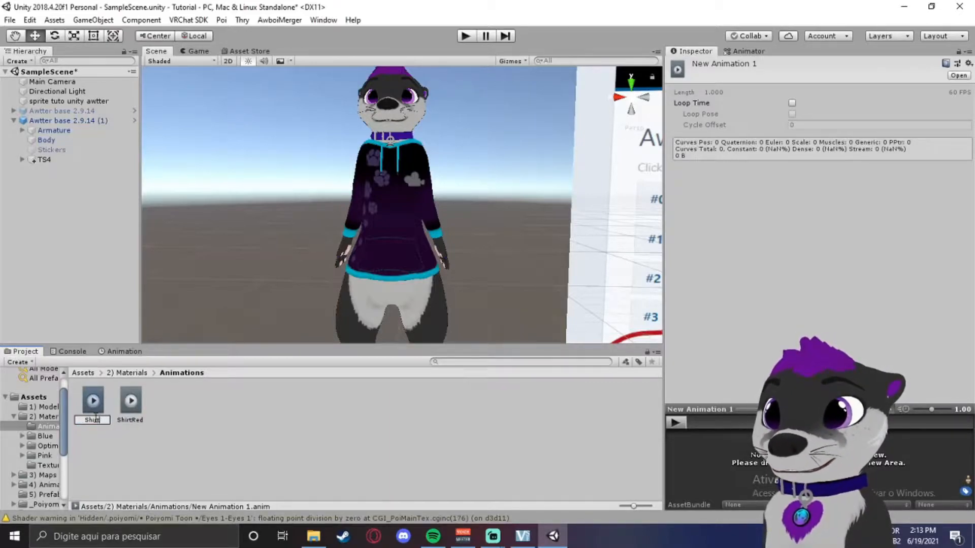
pyautogui.write('Blr')
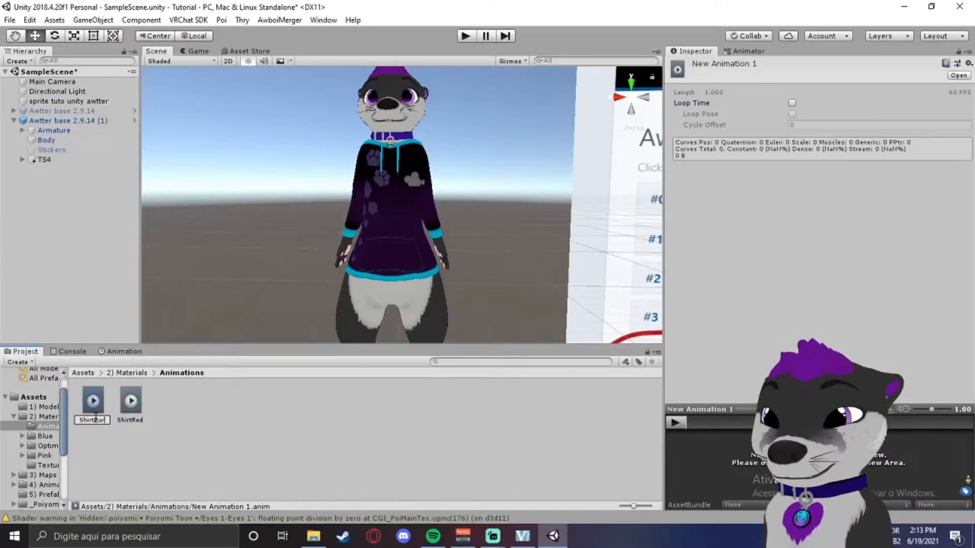
pyautogui.write('ple')
pyautogui.press('Return')
pyautogui.click(224, 426)
pyautogui.click(122, 407)
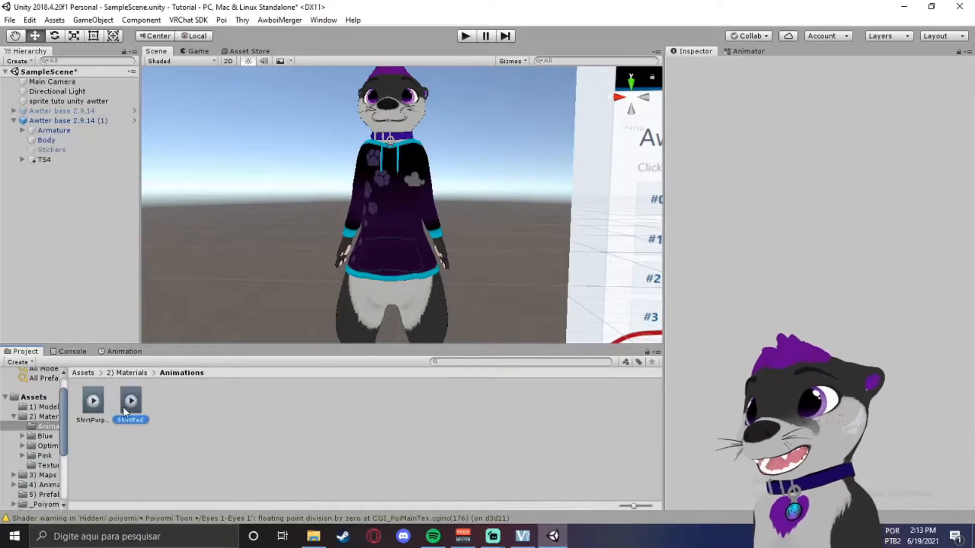
pyautogui.click(104, 412)
# - Duplicate the avatar Awtter base 2.9.14 (1) and move one of the two overlapping avatars sideways along the X axis
pyautogui.scroll(-3, 214, 183)
pyautogui.click(86, 123)
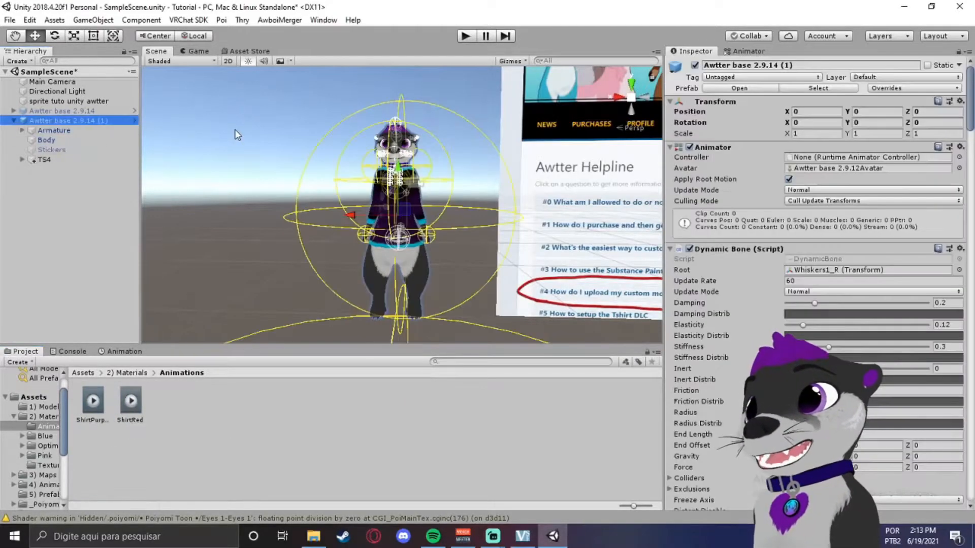
pyautogui.scroll(-3, 329, 148)
pyautogui.hotkey('ctrl', 'd')
pyautogui.moveTo(309, 196); pyautogui.dragTo(370, 200, button='middle')
pyautogui.moveTo(413, 219); pyautogui.dragTo(282, 218)
# - Deactivate the avatar Awtter base 2.9.14 (1) so only its duplicate is shown in the scene
pyautogui.click(68, 121)
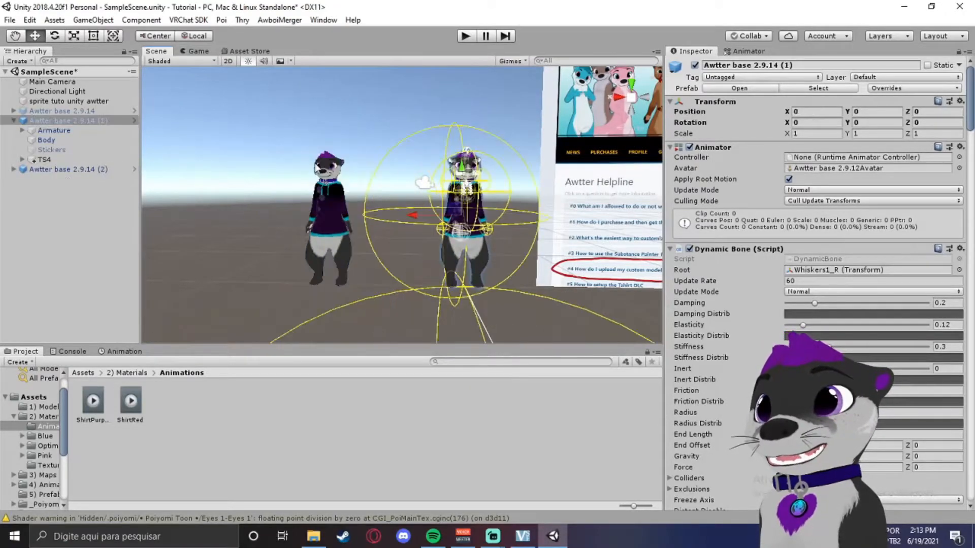
pyautogui.click(695, 66)
pyautogui.moveTo(348, 177); pyautogui.dragTo(395, 188, button='middle')
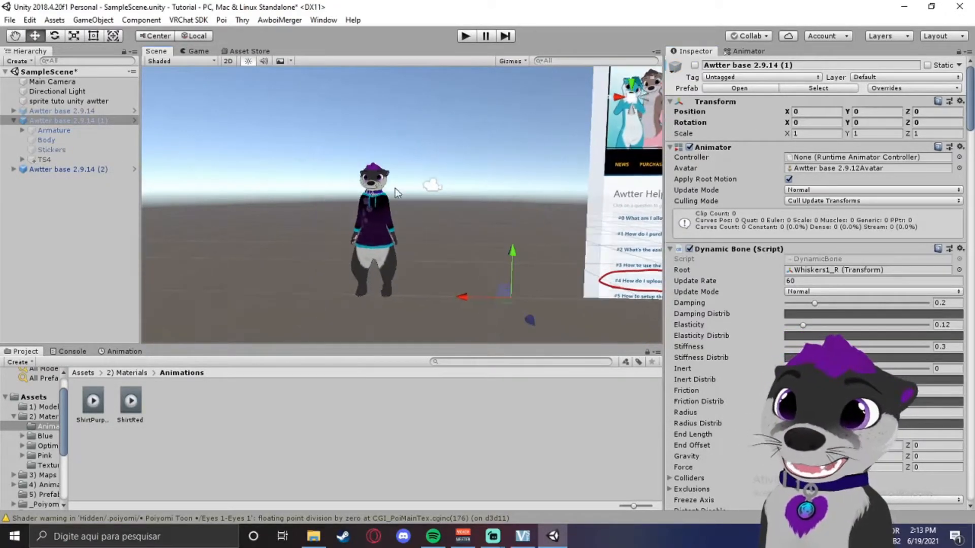
pyautogui.click(383, 194)
pyautogui.click(355, 171)
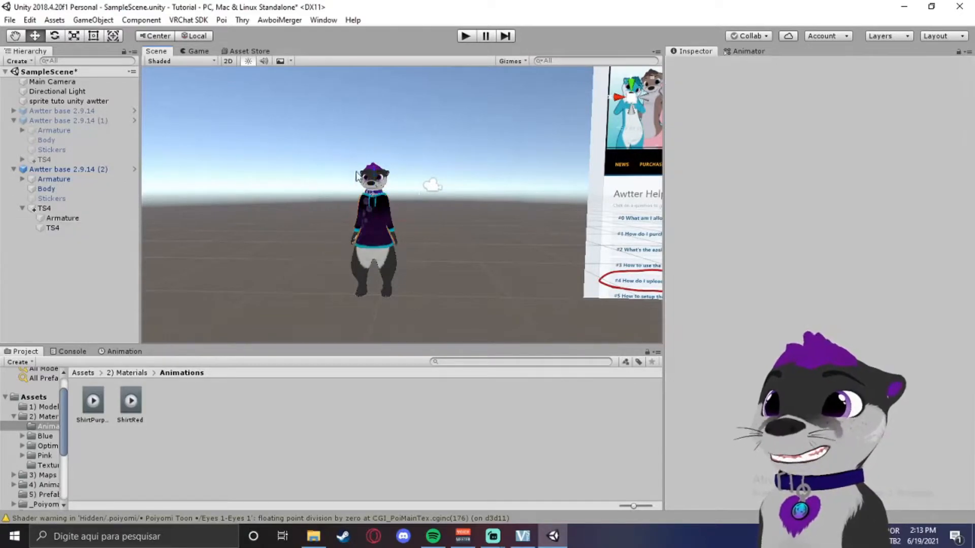
# - Assign the FX 2.8 controller from the 4) Animation folder to the avatar Awtter base 2.9.14 (2)
pyautogui.click(90, 372)
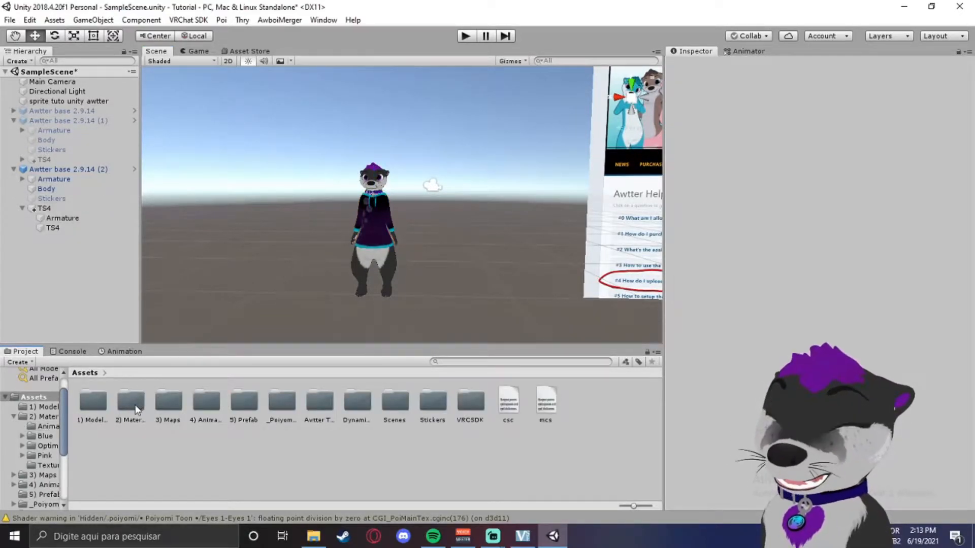
pyautogui.doubleClick(195, 403)
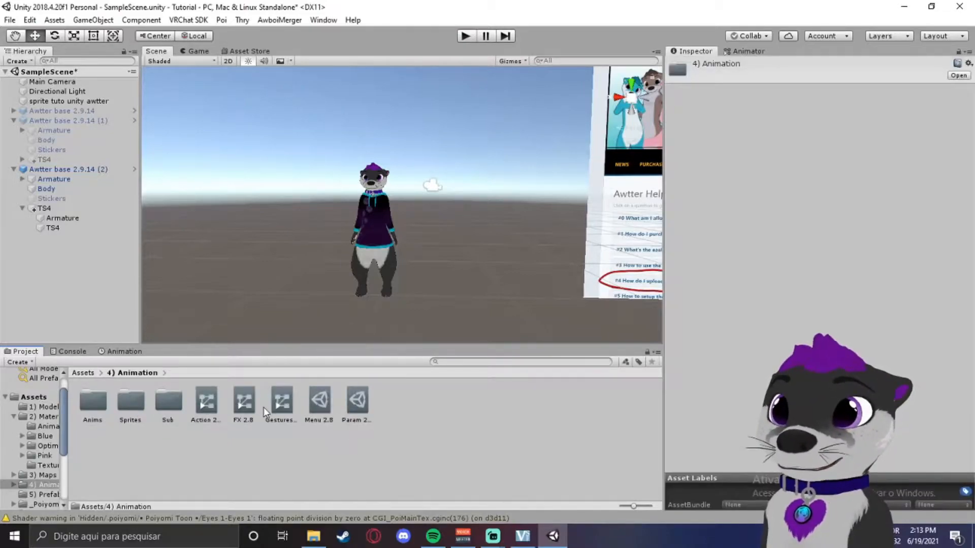
pyautogui.moveTo(246, 404); pyautogui.dragTo(60, 188)
pyautogui.scroll(3, 318, 237)
pyautogui.moveTo(359, 265); pyautogui.dragTo(368, 241, button='middle')
pyautogui.click(90, 170)
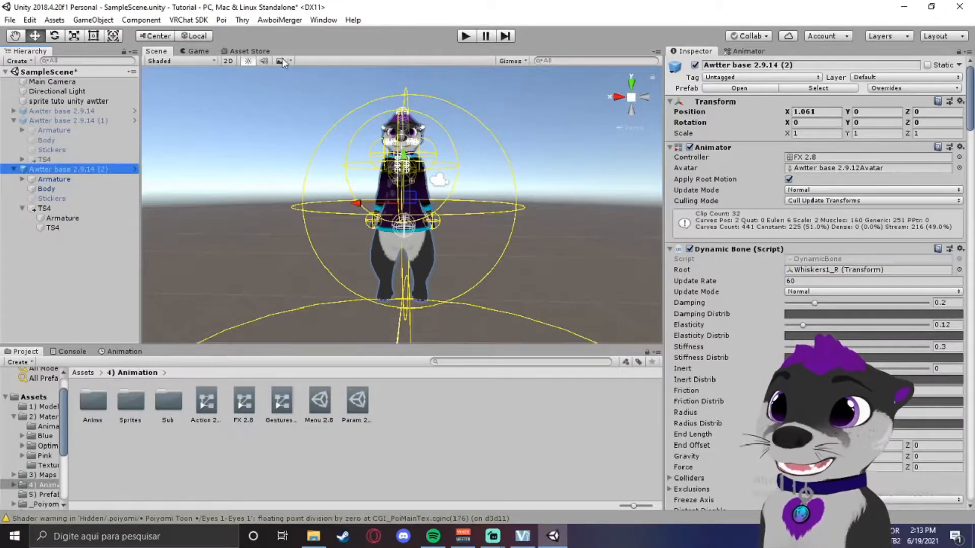
# - Dock the Animator view beside the Scene view and add a layer named shirtcolor to the FX 2.8 controller
pyautogui.moveTo(746, 51); pyautogui.dragTo(301, 56)
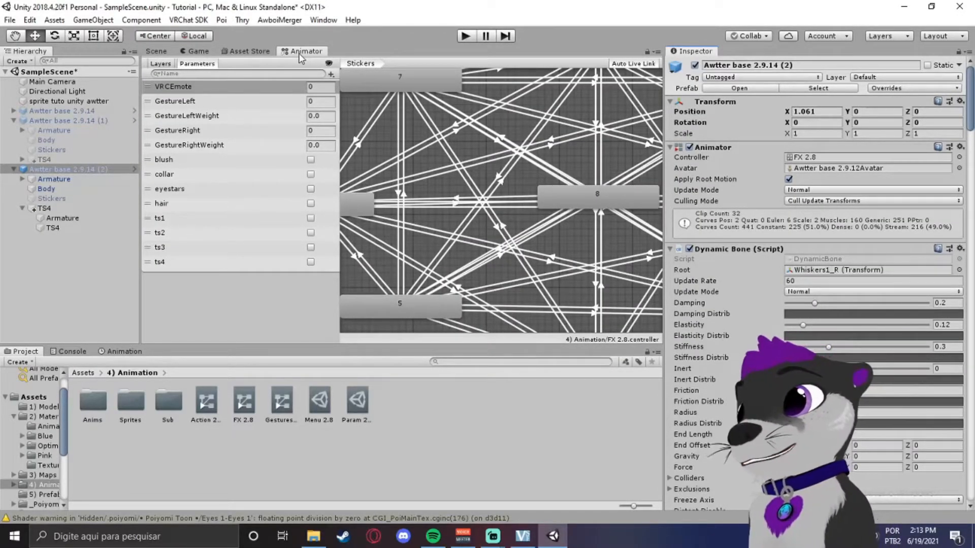
pyautogui.scroll(-2, 508, 249)
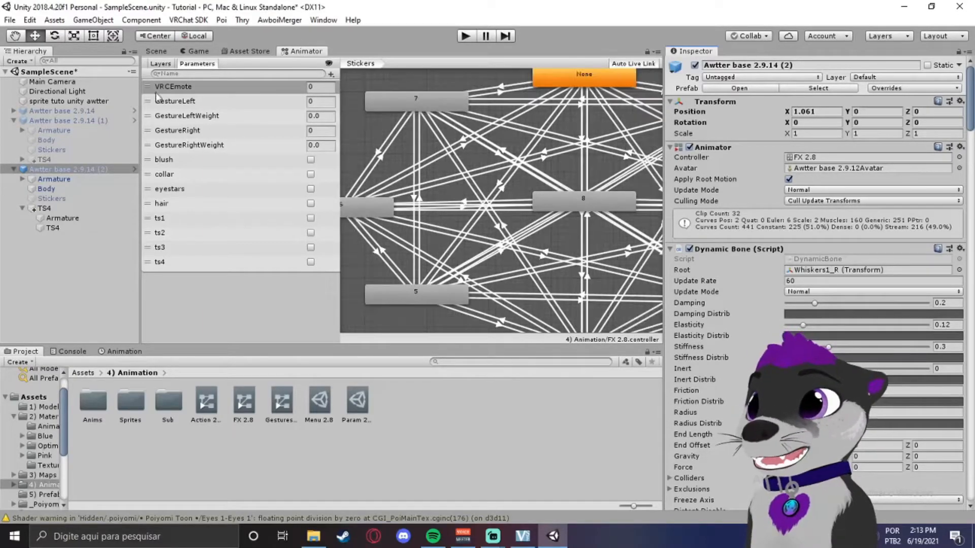
pyautogui.click(161, 64)
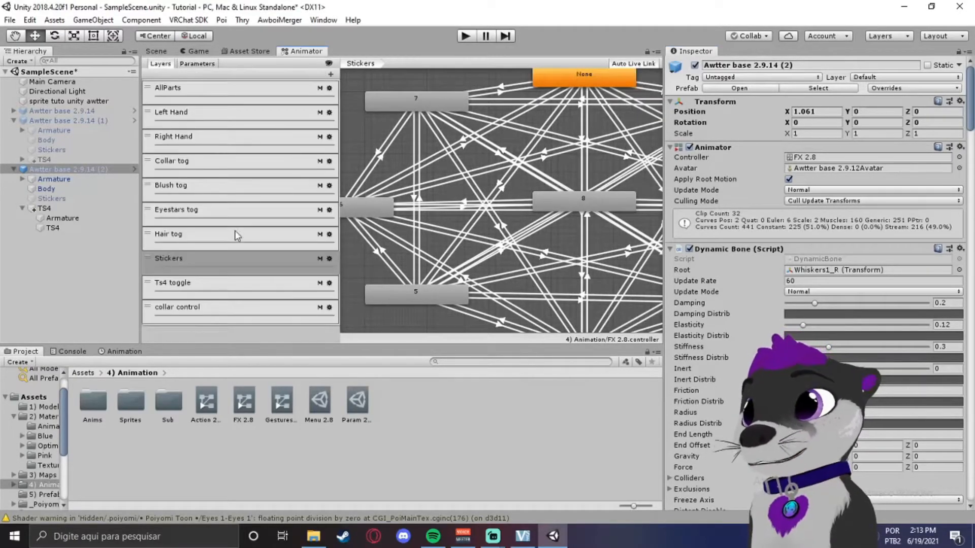
pyautogui.click(331, 75)
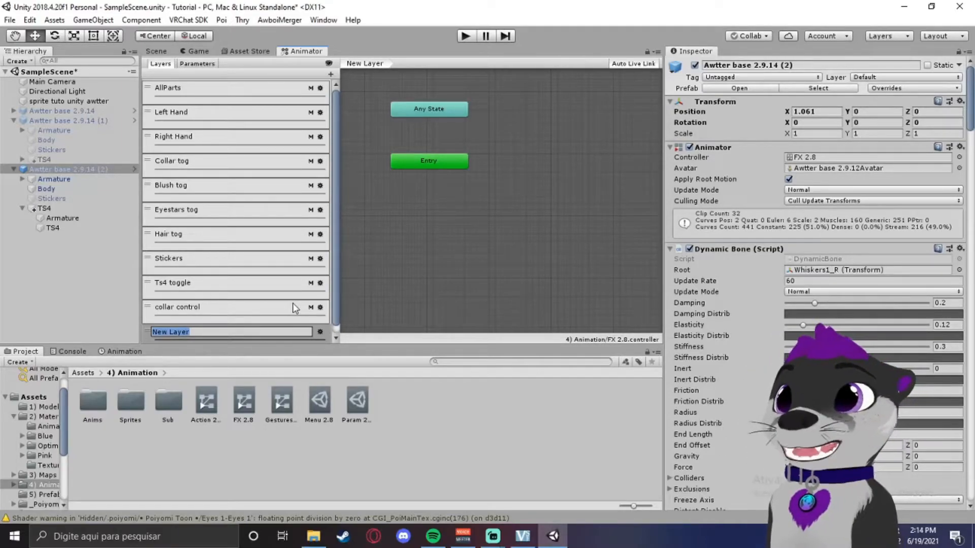
pyautogui.write('shirtcolor')
pyautogui.press('Return')
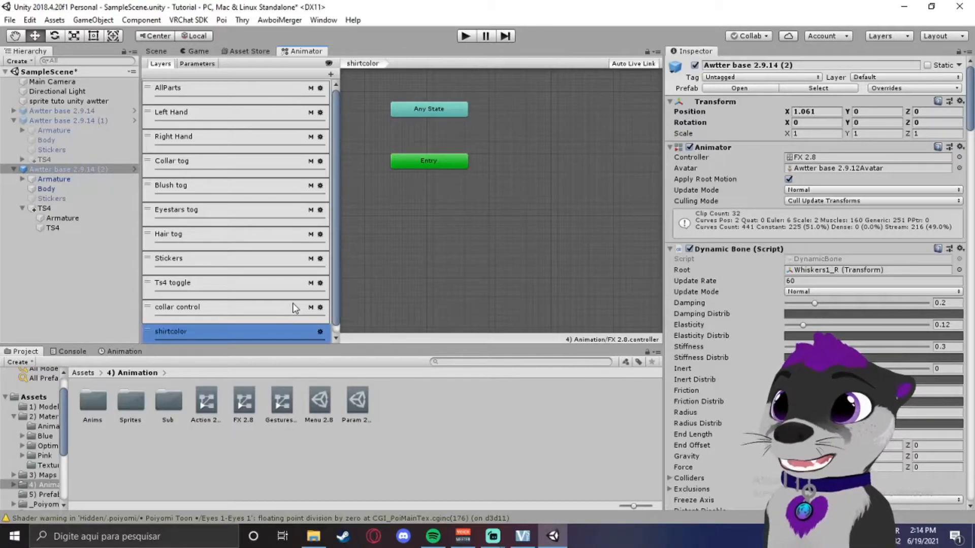
# - Set the shirtcolor layer's Weight to 1 and assign the avatar mask named Mask to it
pyautogui.click(320, 332)
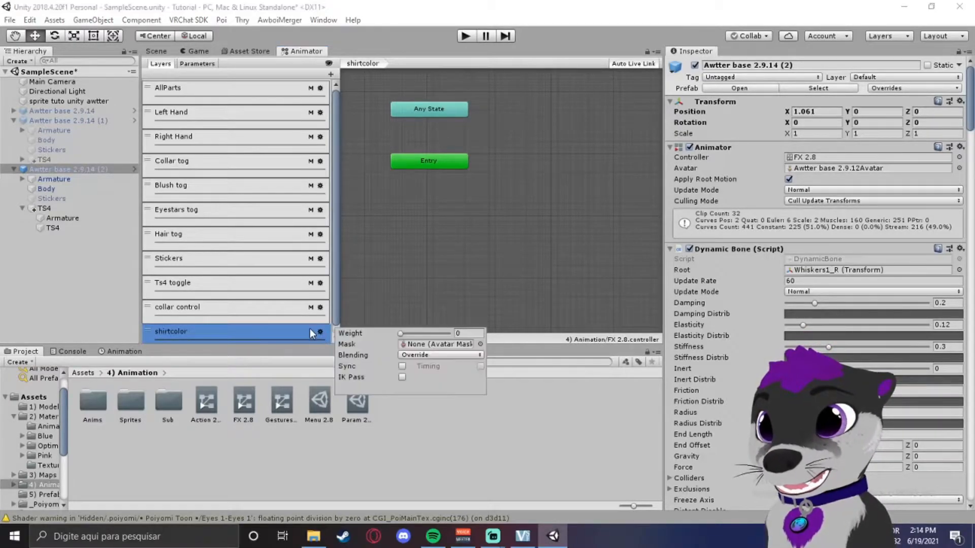
pyautogui.moveTo(400, 336); pyautogui.dragTo(449, 334)
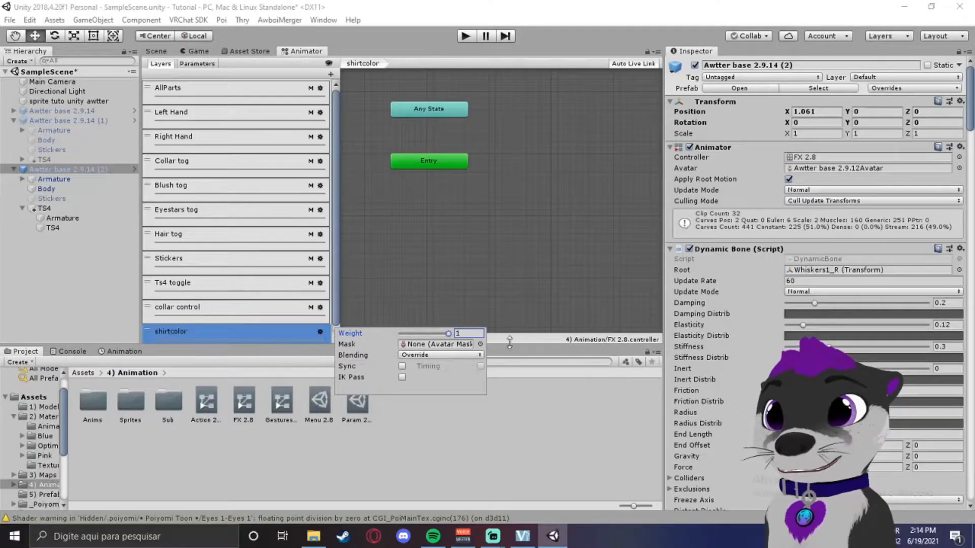
pyautogui.click(480, 344)
pyautogui.click(72, 70)
pyautogui.doubleClick(72, 61)
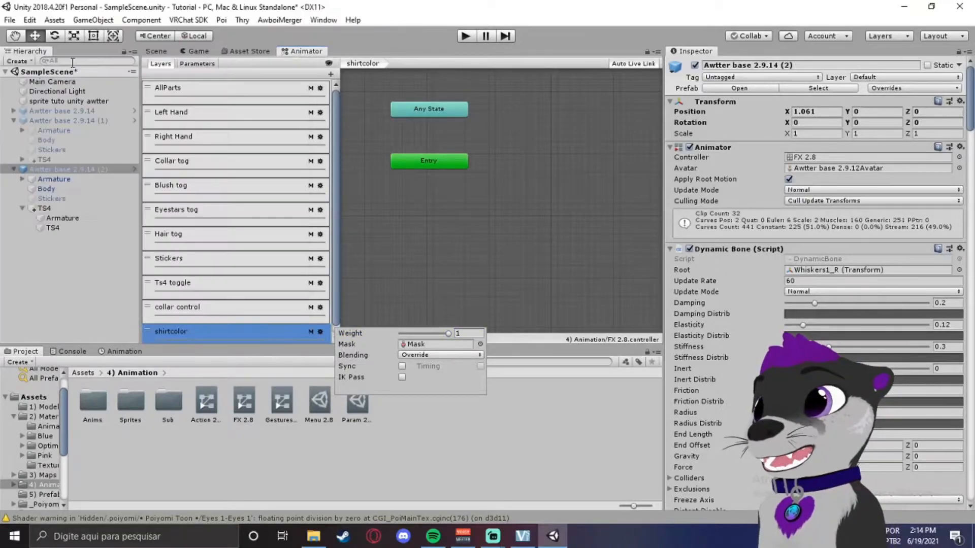
pyautogui.click(524, 161)
# - Add the ShirtPurple and ShirtRed clips from the 2) Materials Animations folder as states in the shirtcolor layer, with ShirtRed beside ShirtPurple
pyautogui.moveTo(527, 179); pyautogui.dragTo(477, 227, button='middle')
pyautogui.scroll(-3, 429, 254)
pyautogui.scroll(4, 477, 227)
pyautogui.scroll(-2, 449, 216)
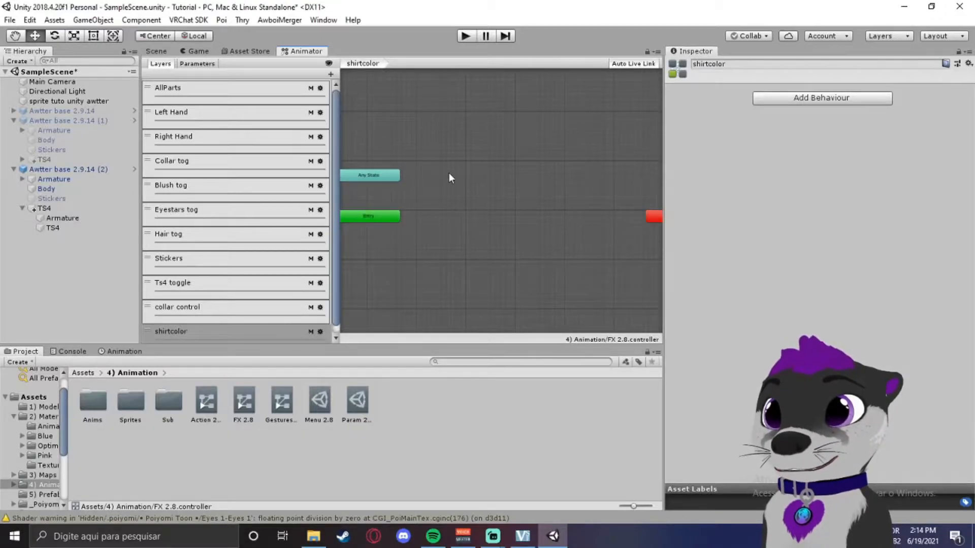
pyautogui.click(83, 374)
pyautogui.doubleClick(127, 401)
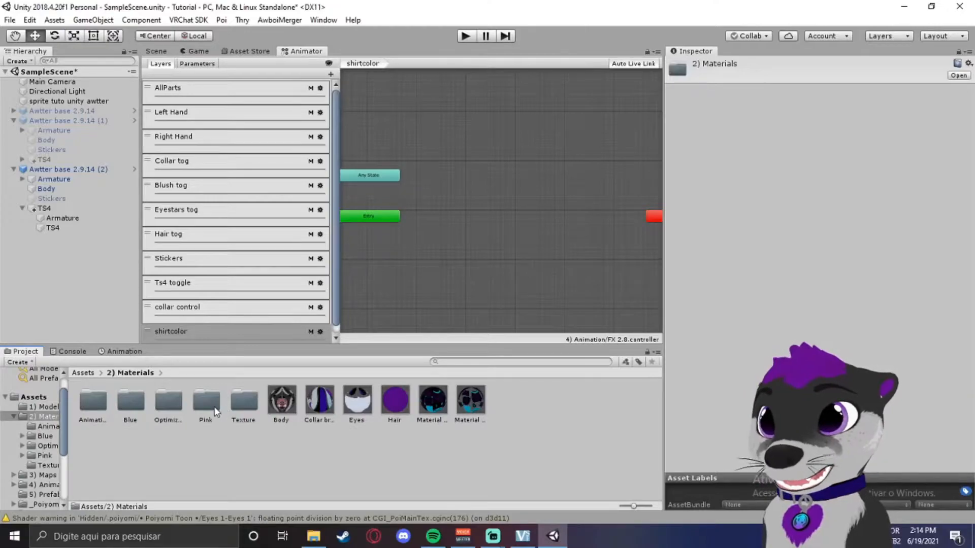
pyautogui.doubleClick(104, 406)
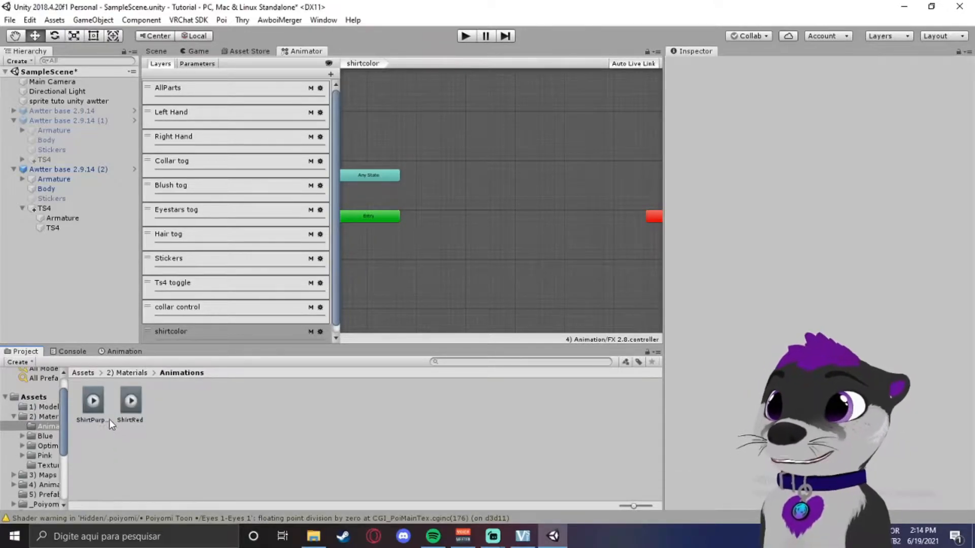
pyautogui.click(95, 409)
pyautogui.hotkey('ctrl', 'a')
pyautogui.moveTo(198, 362); pyautogui.dragTo(520, 229)
pyautogui.scroll(3, 520, 229)
pyautogui.moveTo(521, 194); pyautogui.dragTo(533, 215)
pyautogui.scroll(-2, 532, 214)
pyautogui.scroll(2, 446, 252)
# - Make transitions in both directions between the ShirtPurple and ShirtRed states
pyautogui.click(445, 209)
pyautogui.rightClick(444, 209)
pyautogui.click(472, 215)
pyautogui.click(492, 211)
pyautogui.click(495, 199)
pyautogui.rightClick(495, 199)
pyautogui.click(505, 202)
pyautogui.click(441, 209)
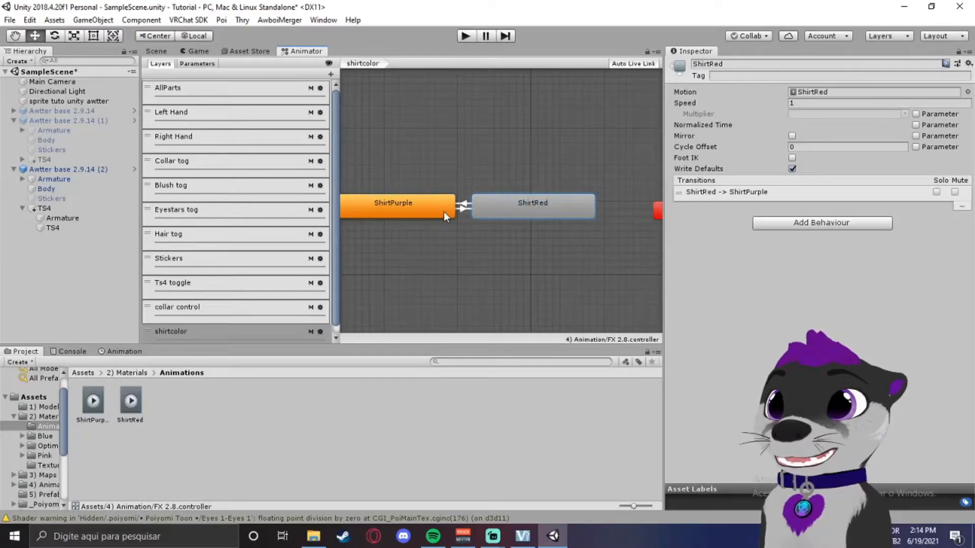
# - Add a Bool parameter named shirtcolor to the FX 2.8 controller
pyautogui.scroll(2, 441, 208)
pyautogui.scroll(2, 447, 210)
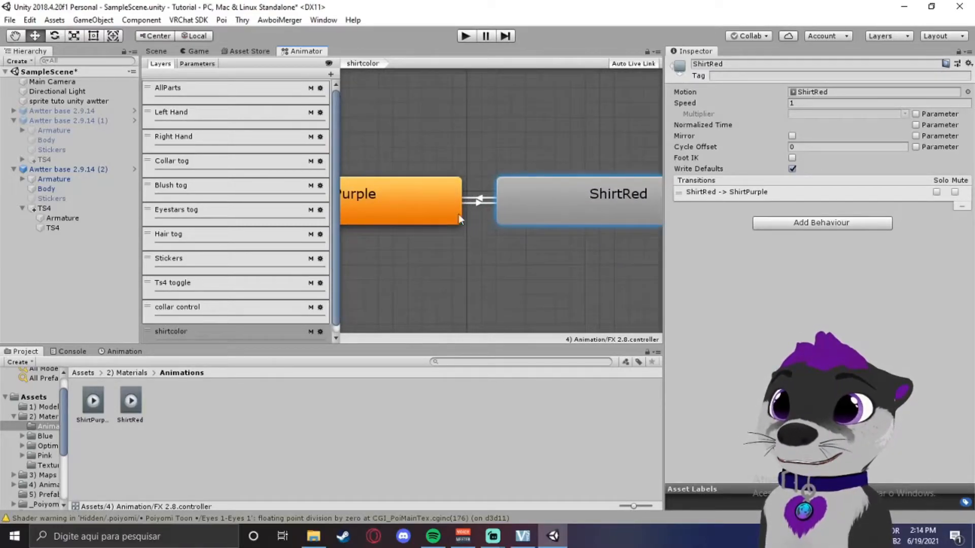
pyautogui.click(201, 66)
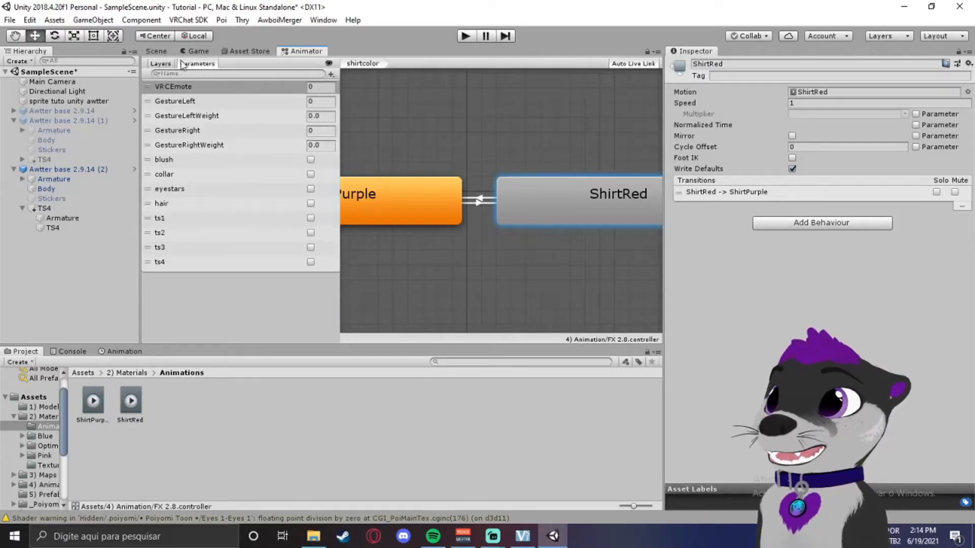
pyautogui.click(332, 75)
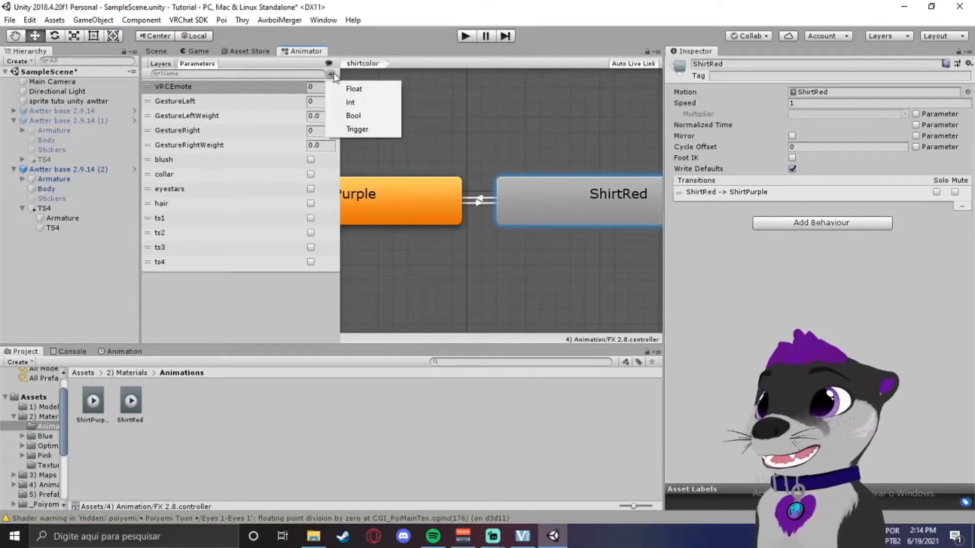
pyautogui.click(368, 116)
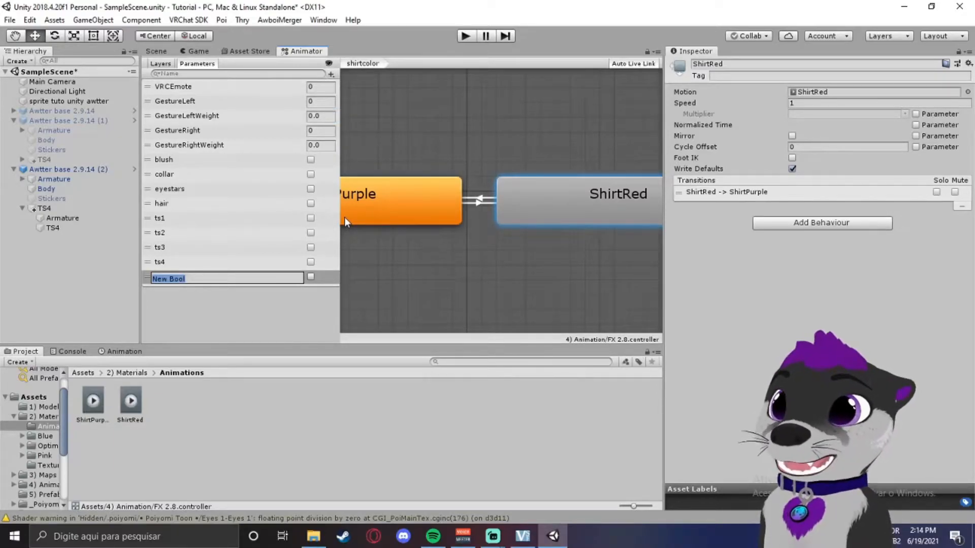
pyautogui.write('shirtcolo')
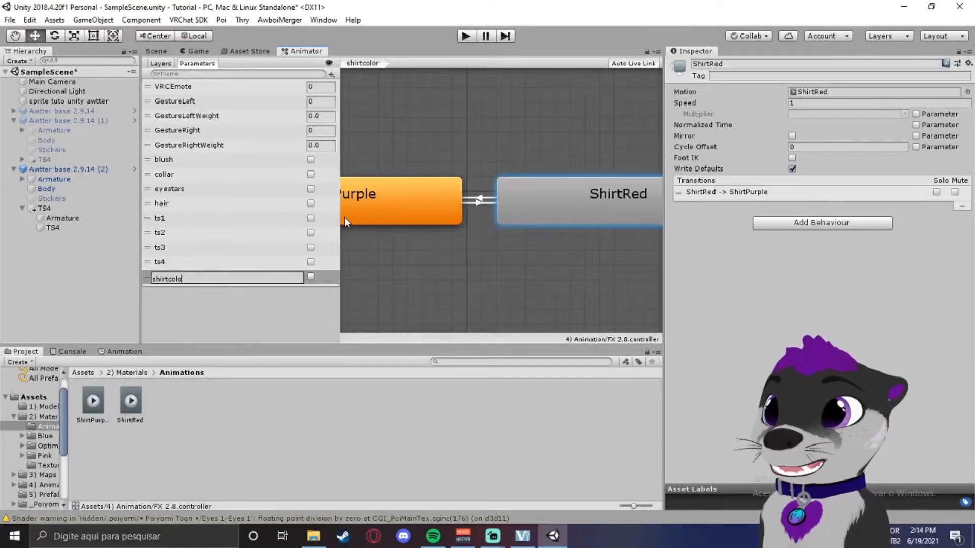
pyautogui.write('r')
pyautogui.press('Return')
# - Add a shirtcolor is true condition to the transition from ShirtPurple to ShirtRed
pyautogui.scroll(1, 442, 228)
pyautogui.scroll(1, 443, 234)
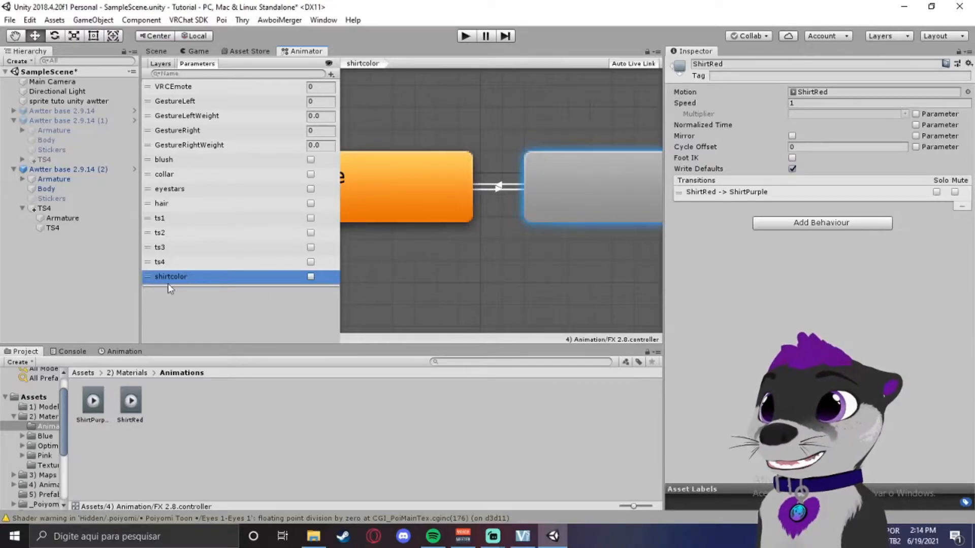
pyautogui.moveTo(496, 210); pyautogui.dragTo(460, 211, button='middle')
pyautogui.click(459, 189)
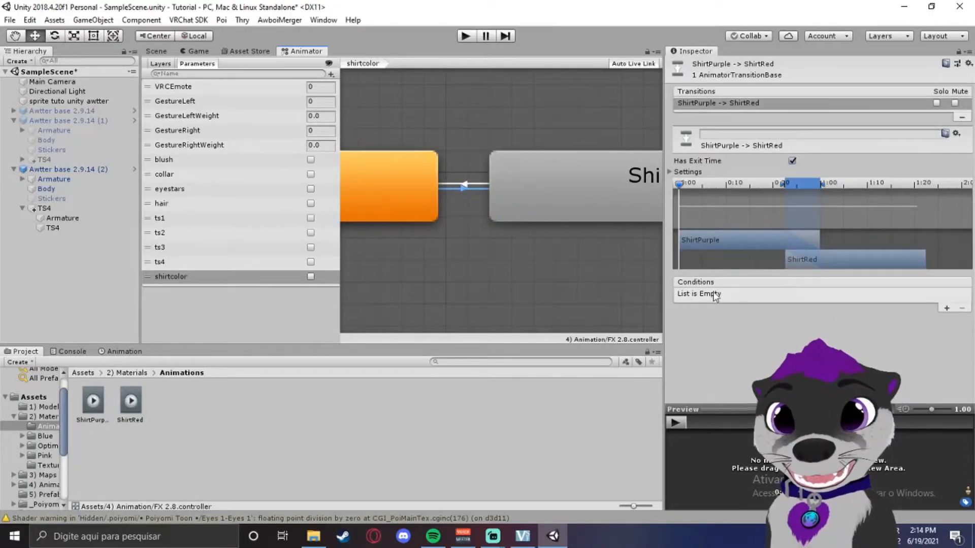
pyautogui.click(947, 309)
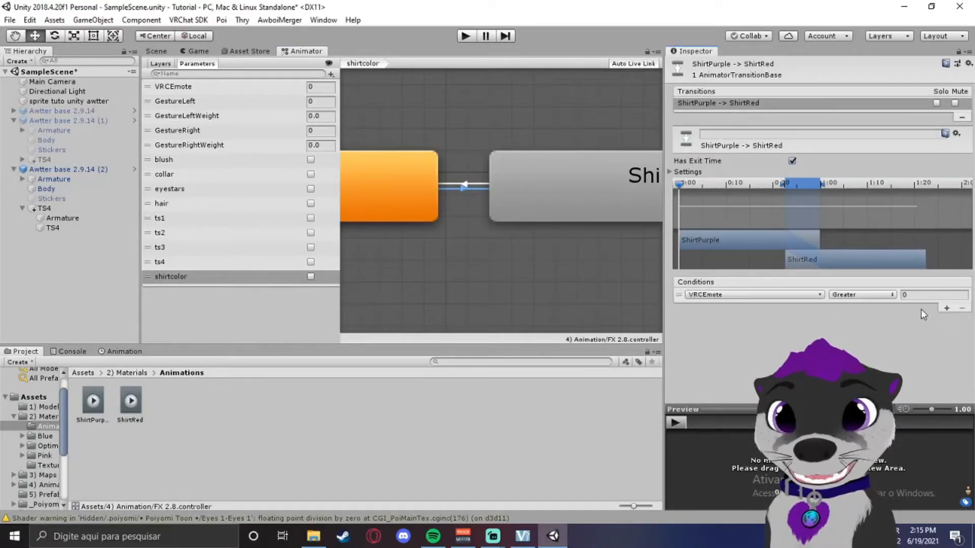
pyautogui.click(741, 295)
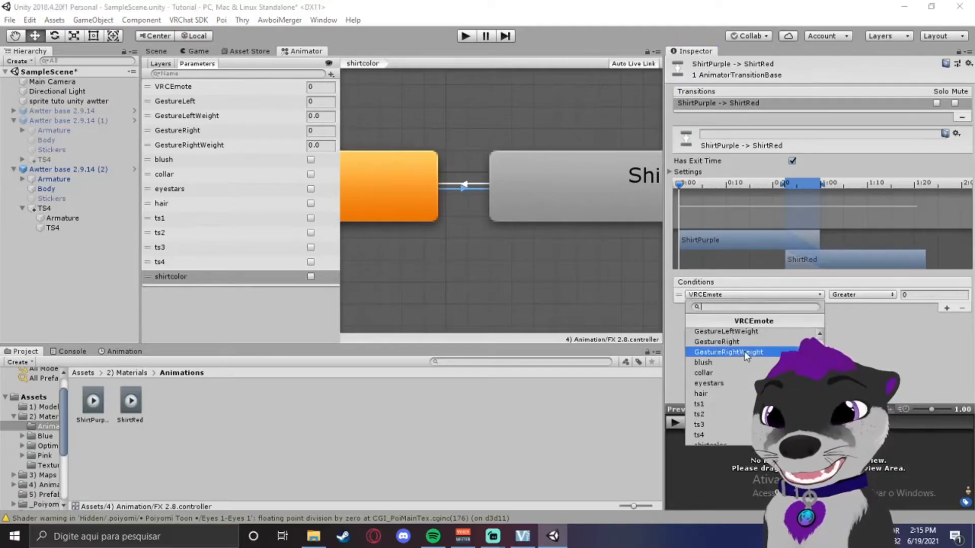
pyautogui.click(715, 440)
# - Add a shirtcolor condition set to false to the transition from ShirtRed back to ShirtPurple
pyautogui.scroll(-1, 400, 216)
pyautogui.moveTo(399, 217); pyautogui.dragTo(453, 222, button='middle')
pyautogui.scroll(-3, 538, 230)
pyautogui.scroll(3, 508, 237)
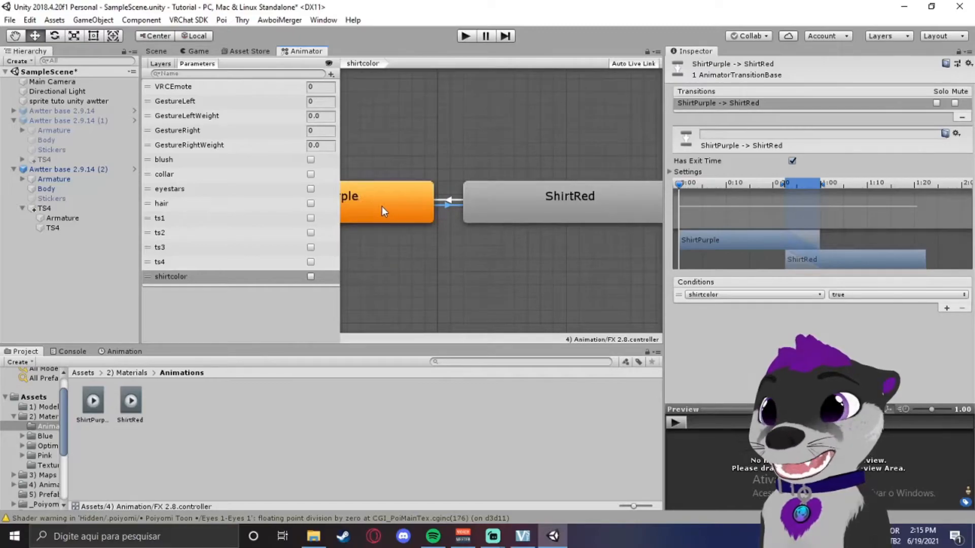
pyautogui.scroll(2, 530, 194)
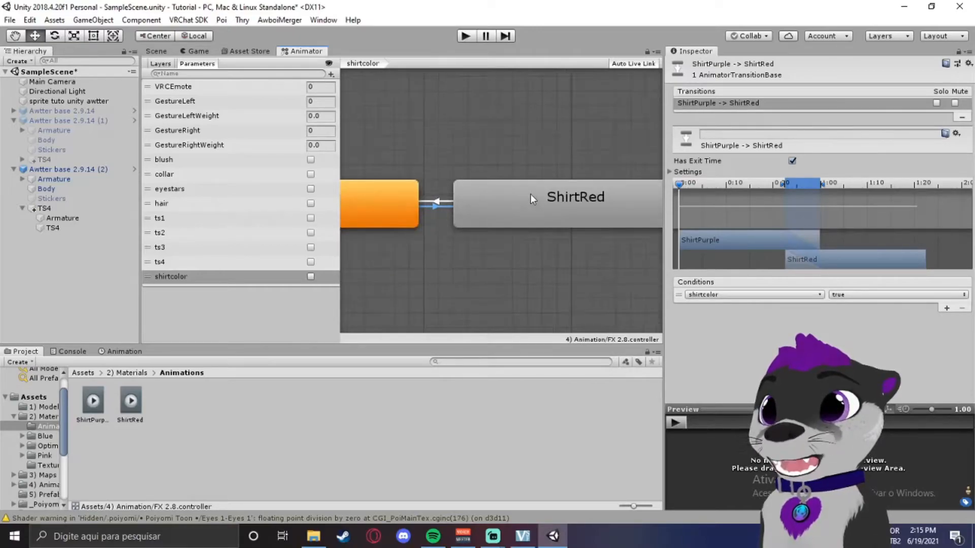
pyautogui.click(424, 203)
pyautogui.click(948, 307)
pyautogui.click(772, 295)
pyautogui.scroll(-1, 721, 437)
pyautogui.click(711, 437)
pyautogui.click(857, 295)
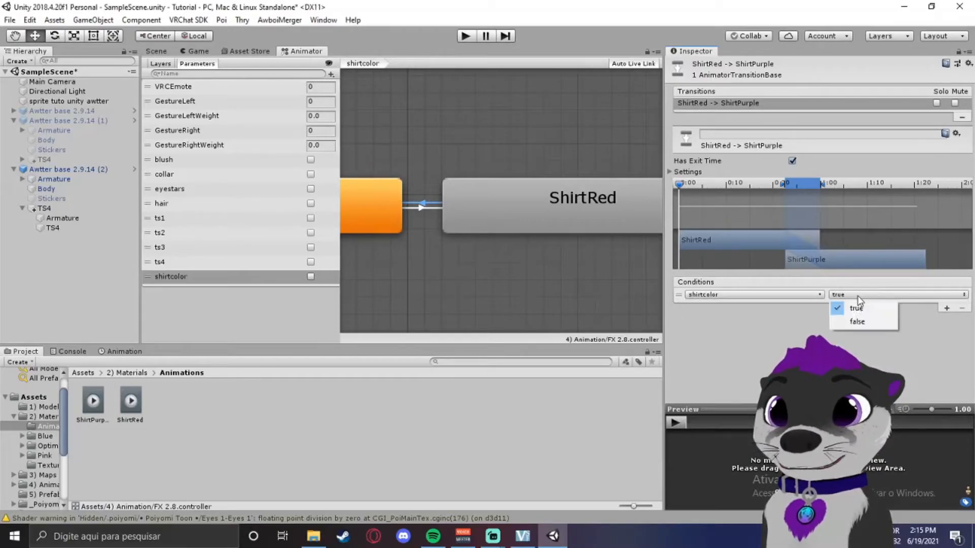
pyautogui.click(856, 321)
# - Switch the shirtcolor parameter's default value on and back off in the FX 2.8 controller
pyautogui.scroll(-2, 519, 254)
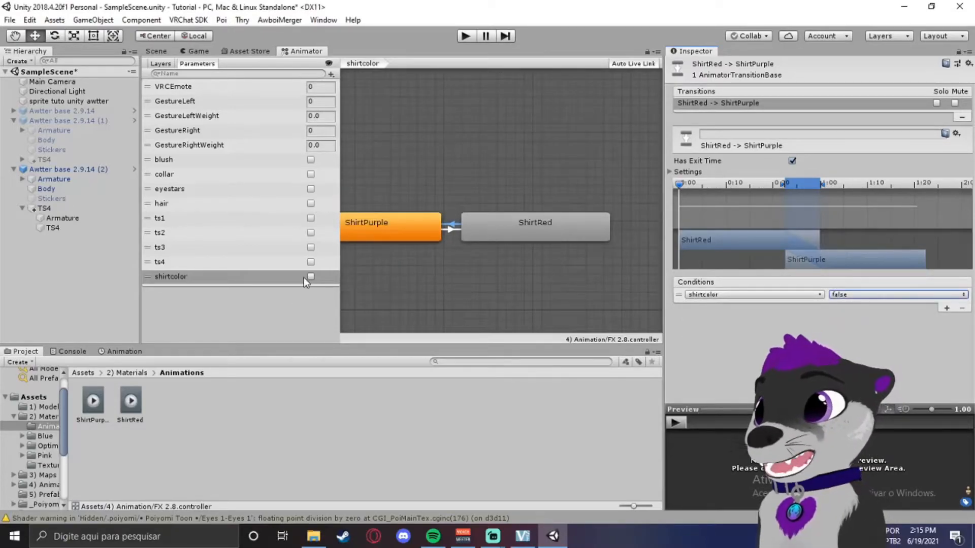
pyautogui.click(311, 277)
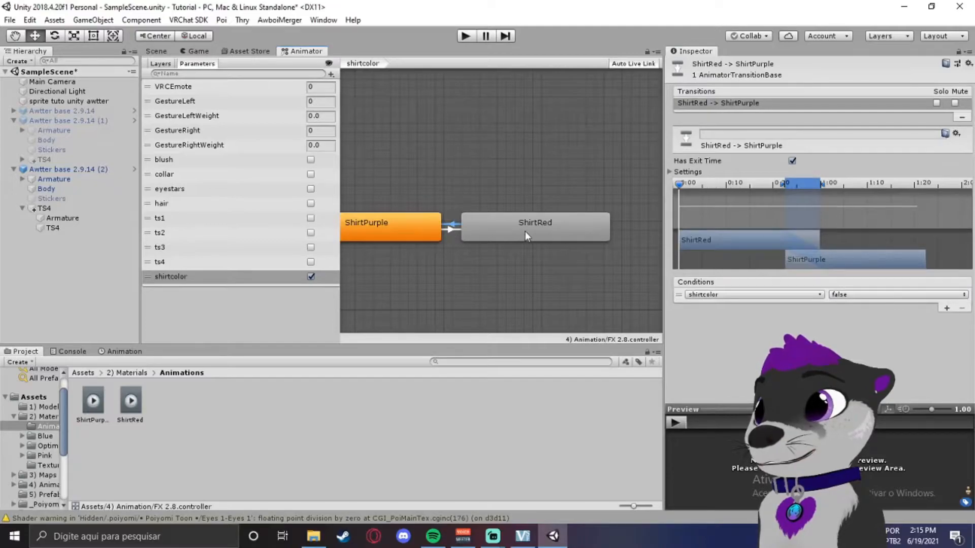
pyautogui.click(310, 277)
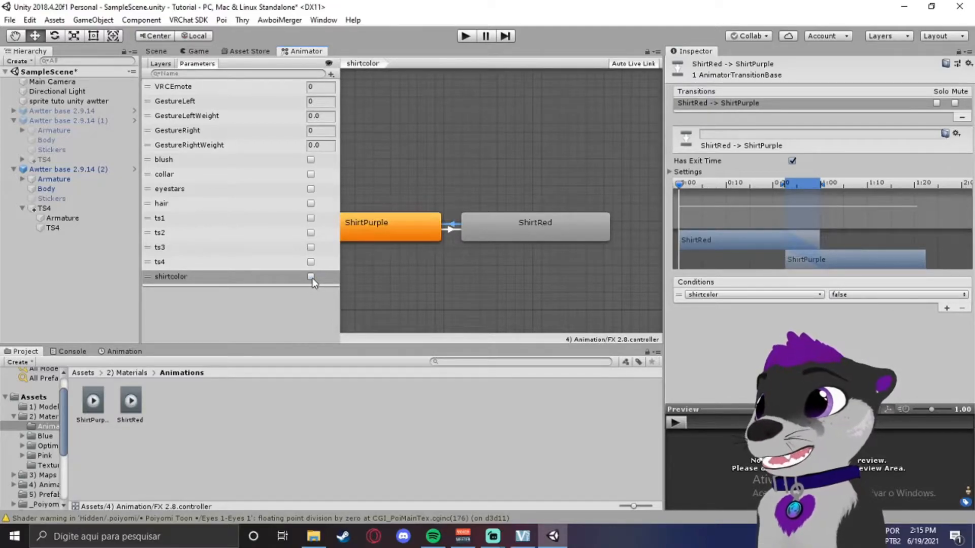
pyautogui.moveTo(400, 235); pyautogui.dragTo(441, 229, button='middle')
pyautogui.scroll(-2, 441, 228)
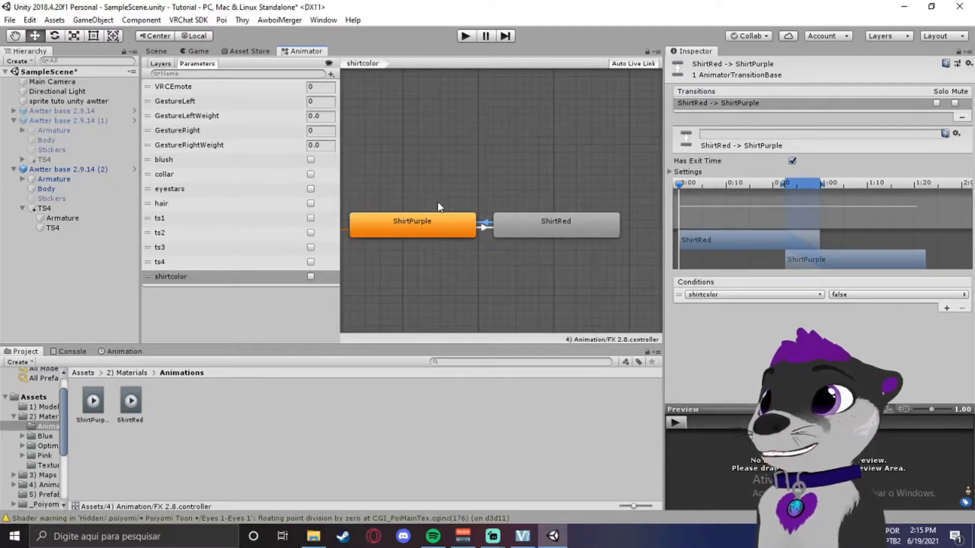
pyautogui.click(407, 154)
pyautogui.scroll(-1, 418, 130)
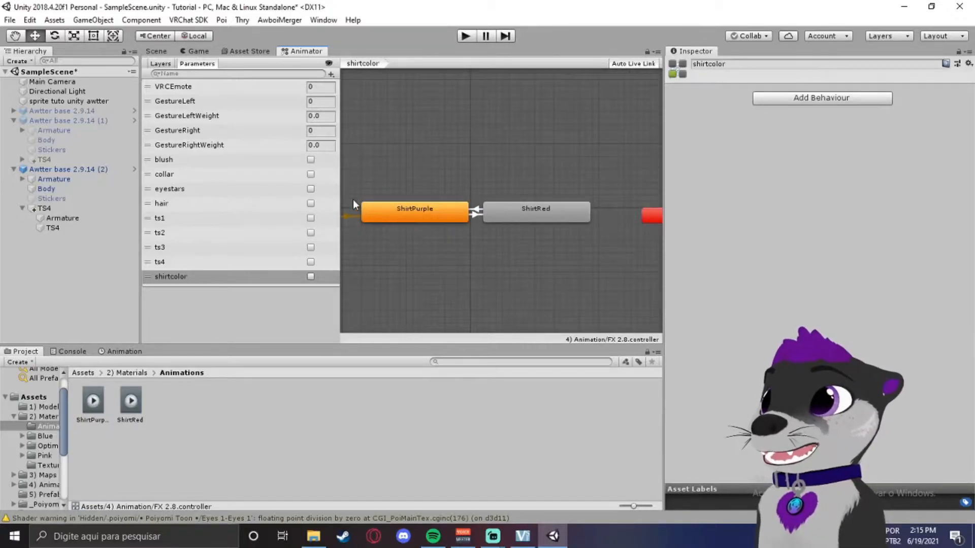
pyautogui.scroll(2, 441, 203)
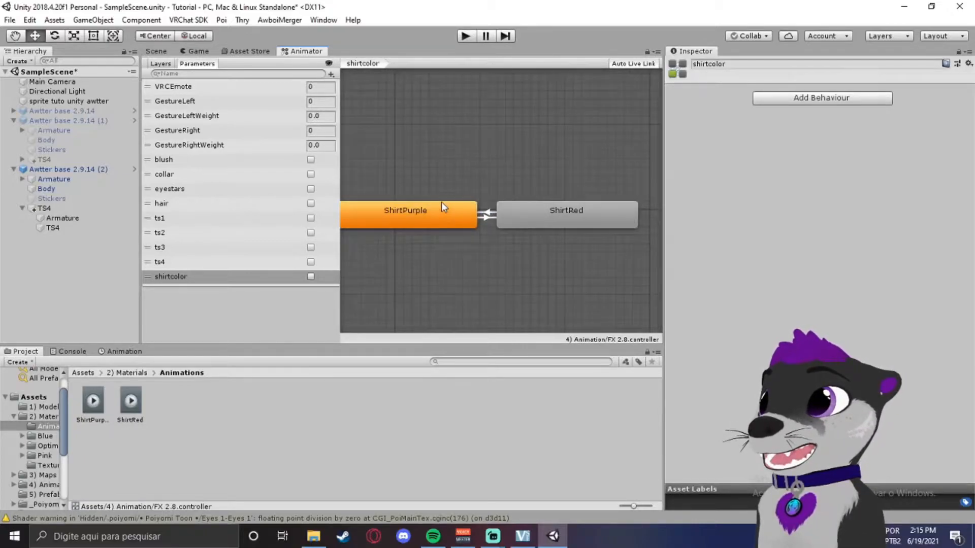
# - Add a Bool parameter named shirtcolor to the Param 2.8 asset in the 4) Animation folder
pyautogui.click(82, 373)
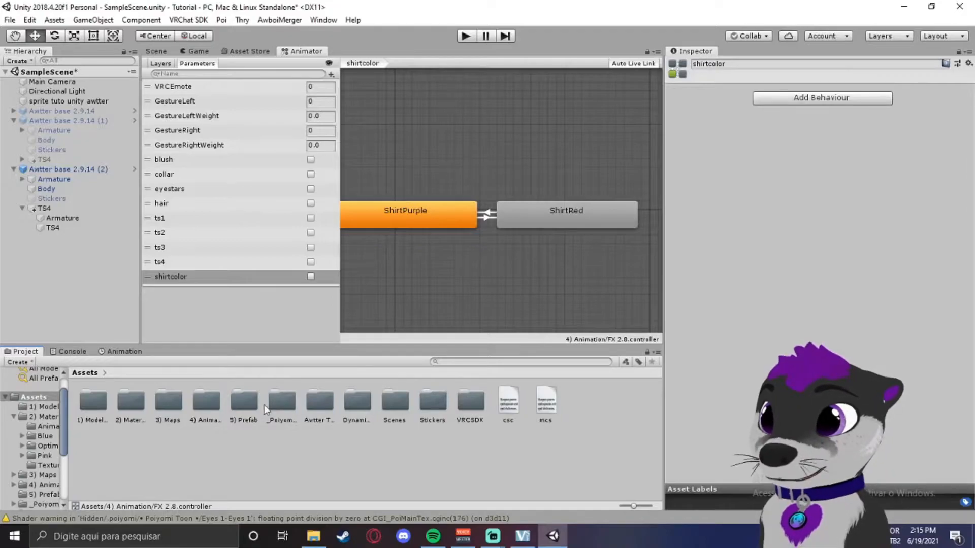
pyautogui.click(201, 403)
pyautogui.click(169, 403)
pyautogui.click(206, 402)
pyautogui.doubleClick(206, 402)
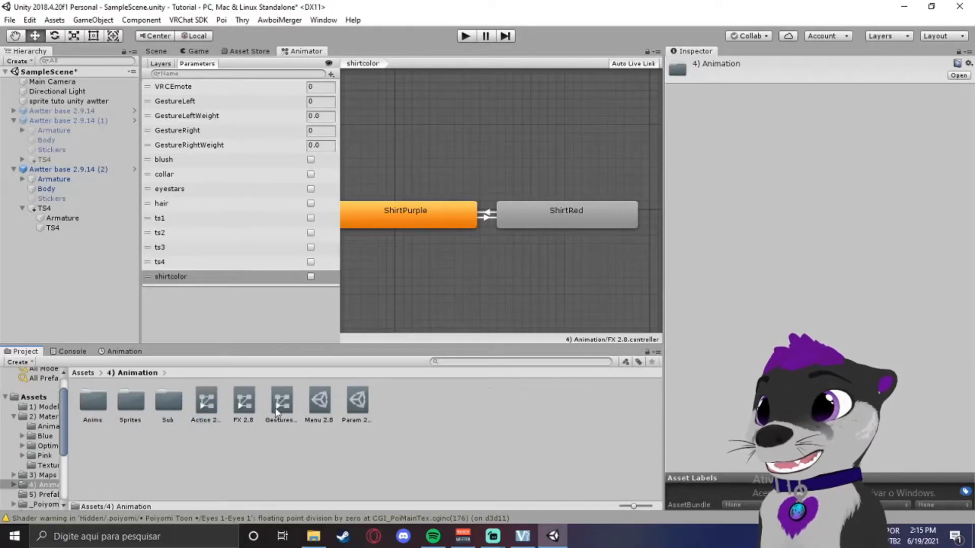
pyautogui.click(354, 406)
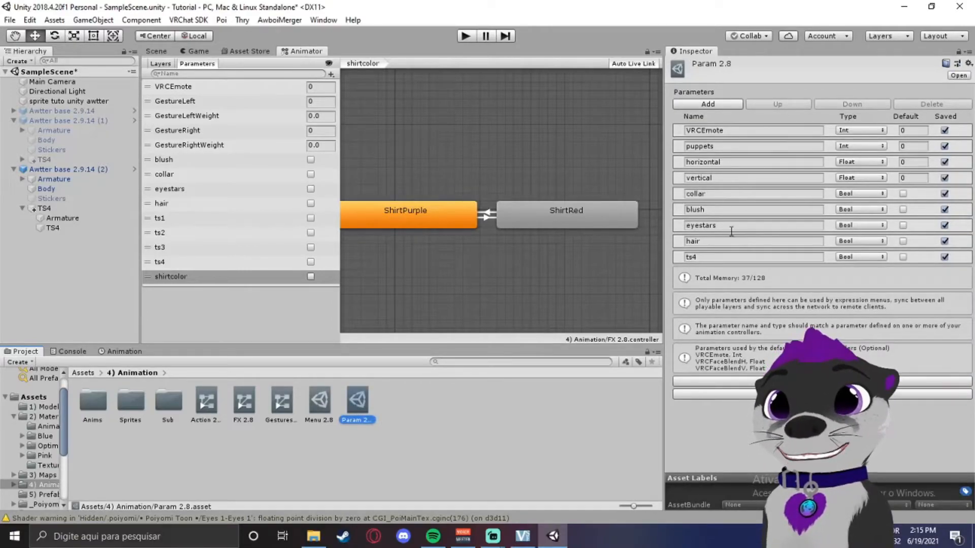
pyautogui.click(727, 108)
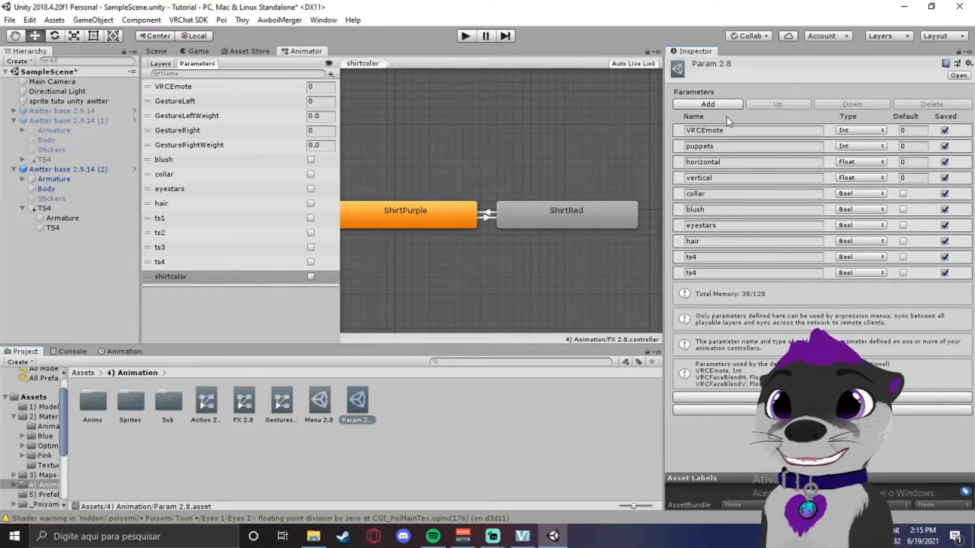
pyautogui.click(766, 273)
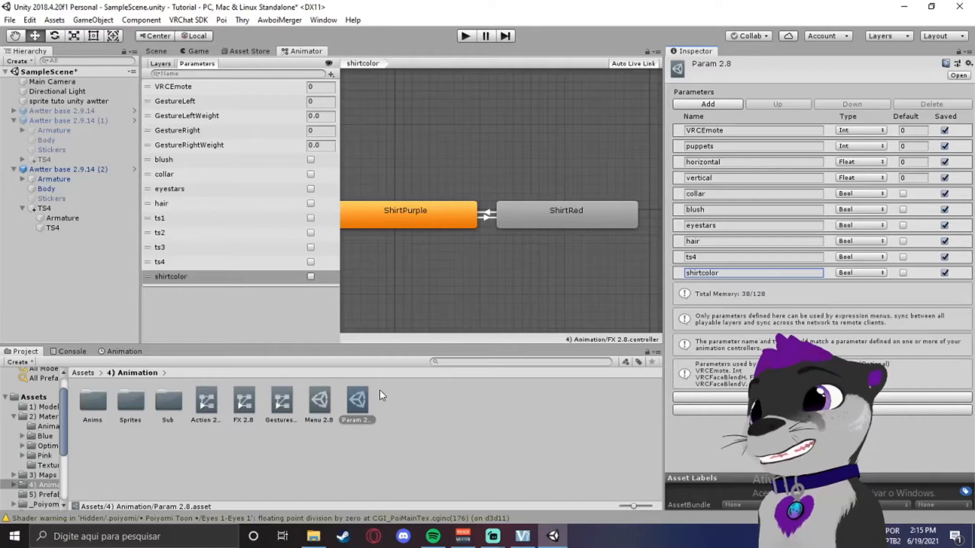
# - Add a control named Shirt Red to the Sub DLC menu in the 4) Animation/Sub folder
pyautogui.click(327, 413)
pyautogui.doubleClick(171, 407)
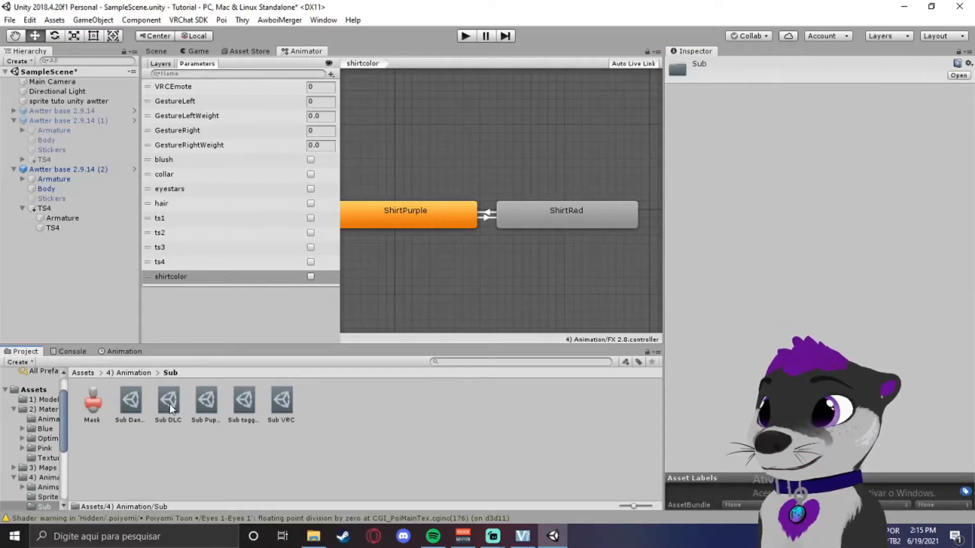
pyautogui.click(170, 405)
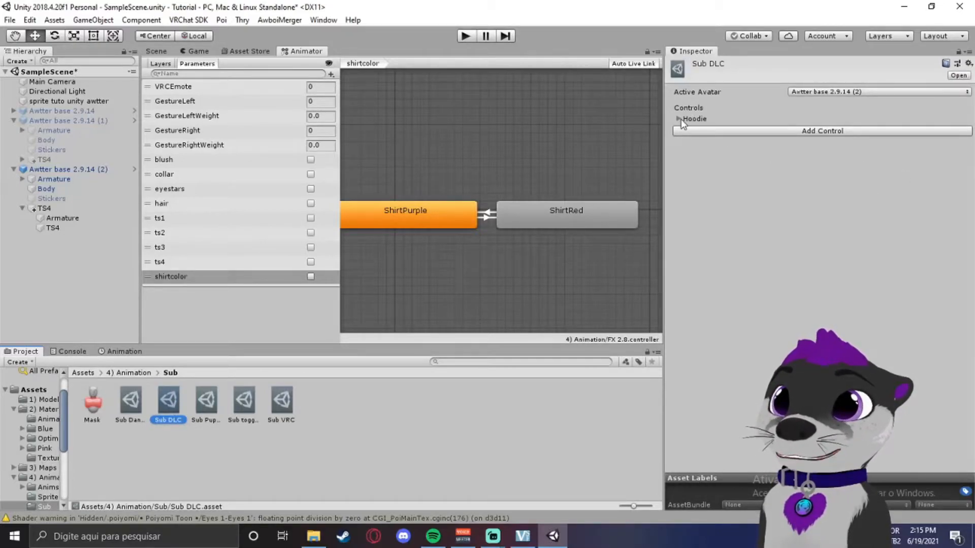
pyautogui.click(705, 131)
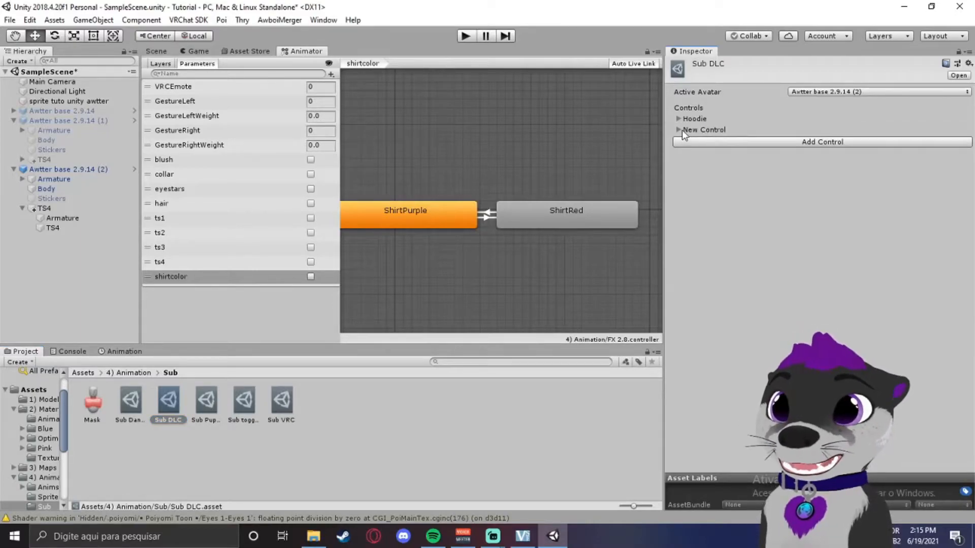
pyautogui.click(683, 130)
pyautogui.click(839, 157)
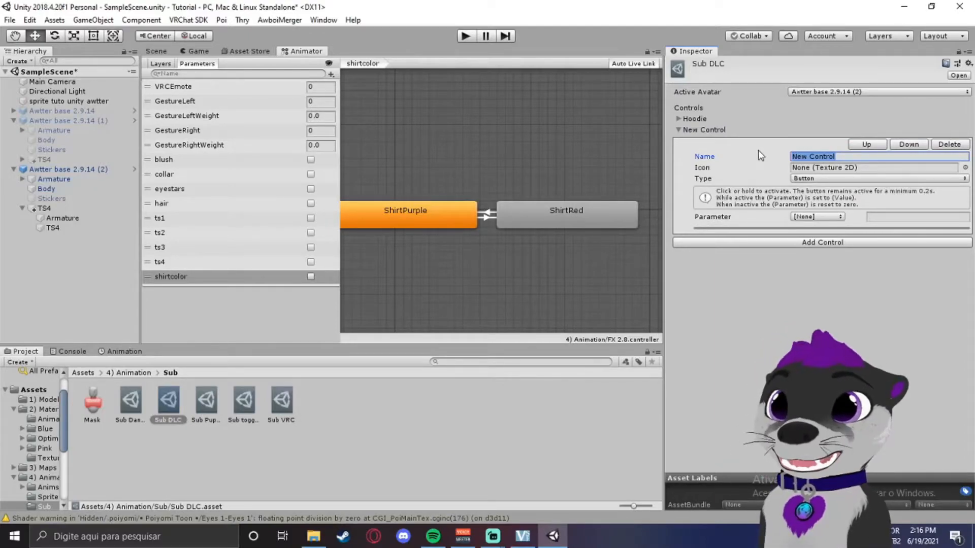
pyautogui.write('SHi')
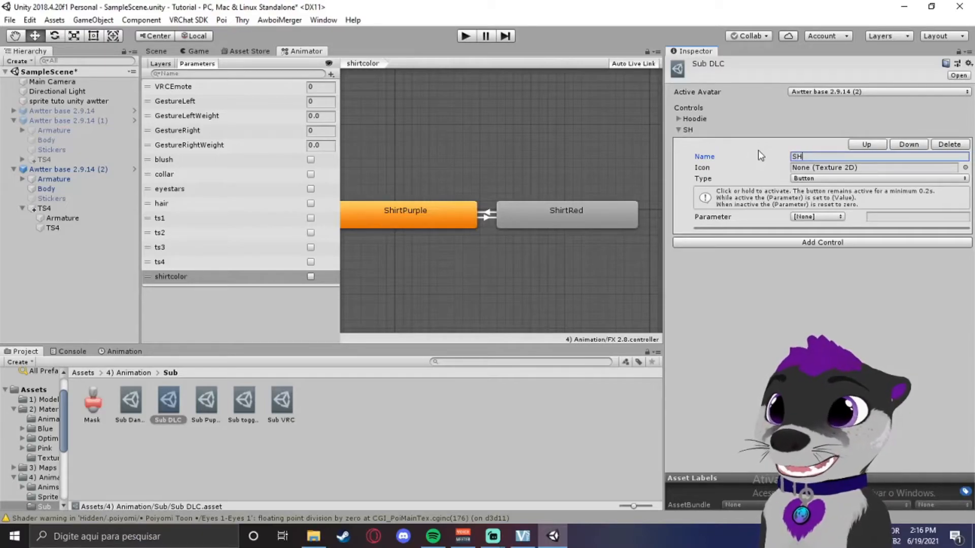
pyautogui.press('BackSpace')
pyautogui.press('BackSpace')
pyautogui.write('hirt ')
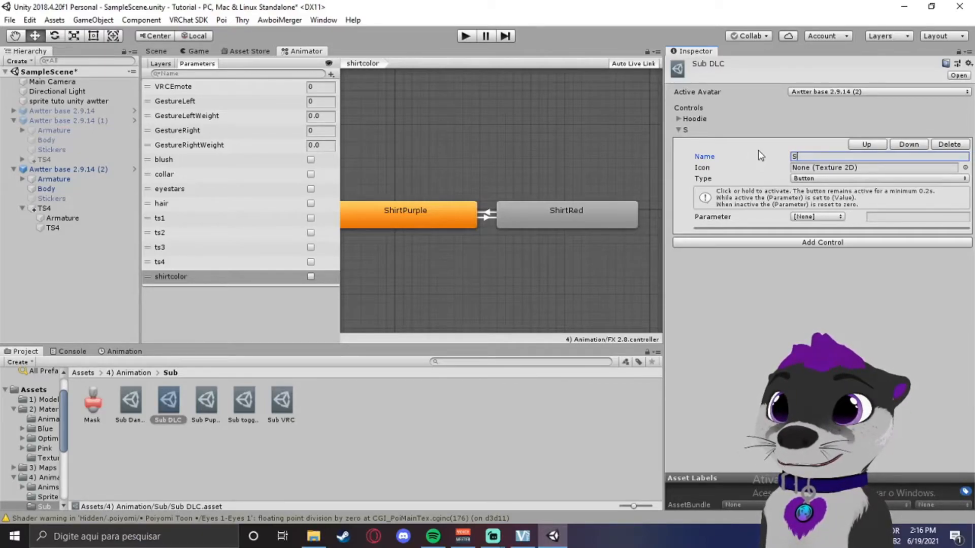
pyautogui.write('Red')
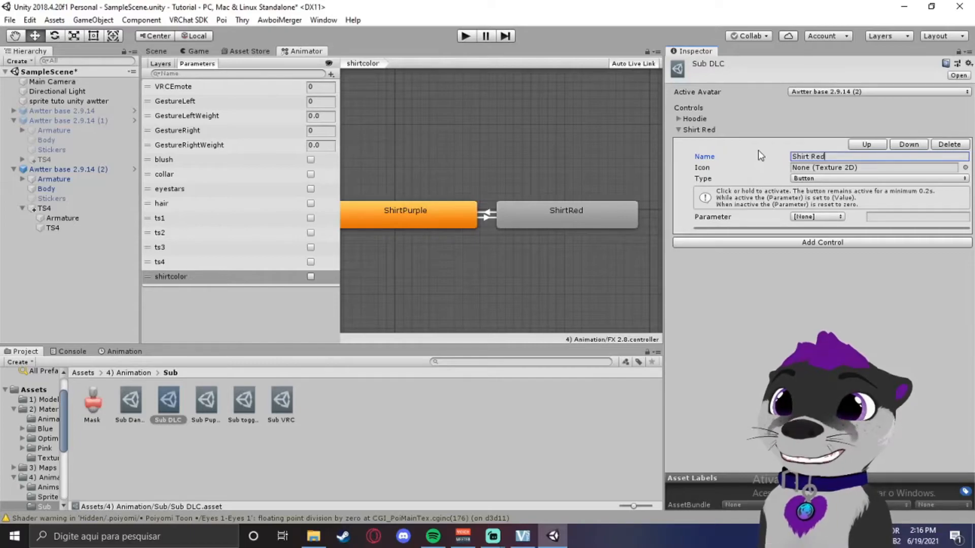
# - Give the Shirt Red control the thry_presets_icon icon, set its Type to Toggle and assign the shirtcolor Bool parameter
pyautogui.click(966, 167)
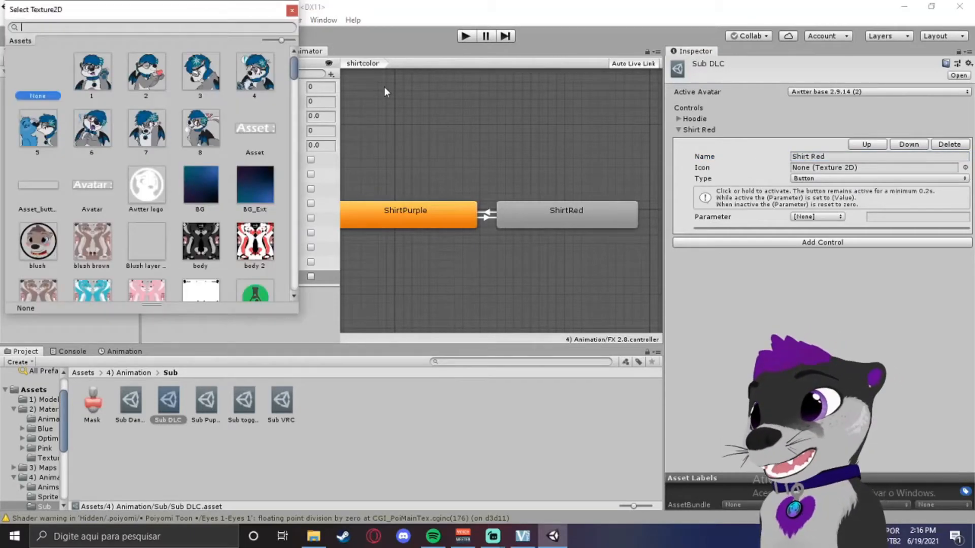
pyautogui.write('ts')
pyautogui.doubleClick(128, 71)
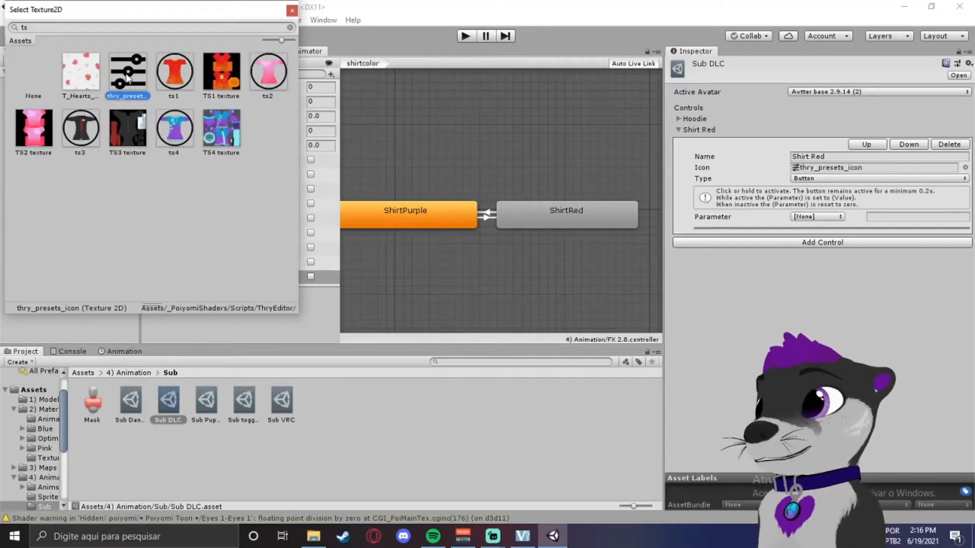
pyautogui.click(817, 180)
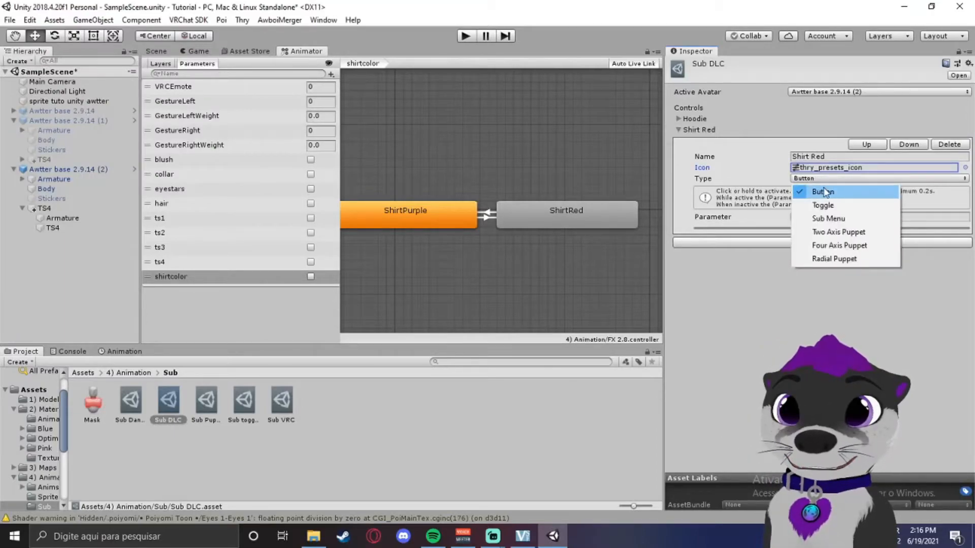
pyautogui.click(820, 206)
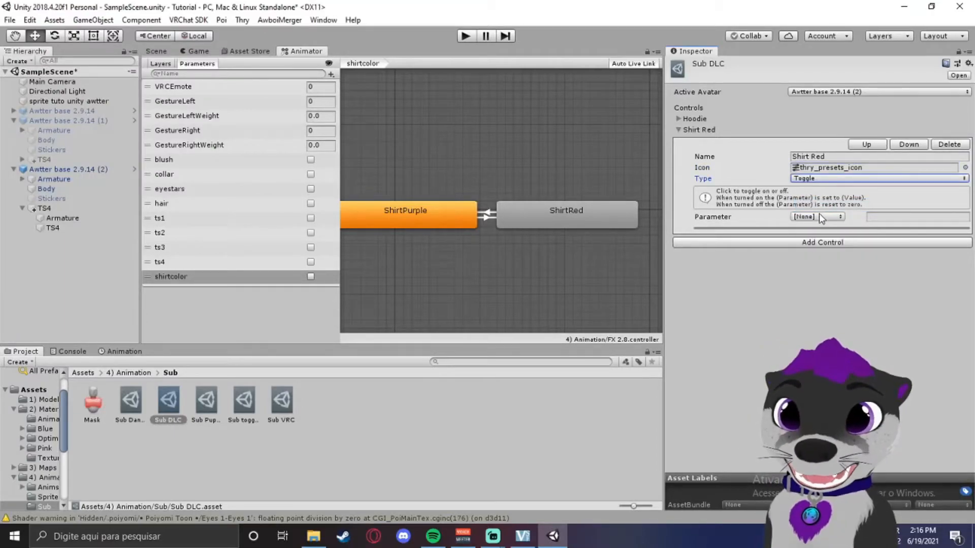
pyautogui.click(818, 216)
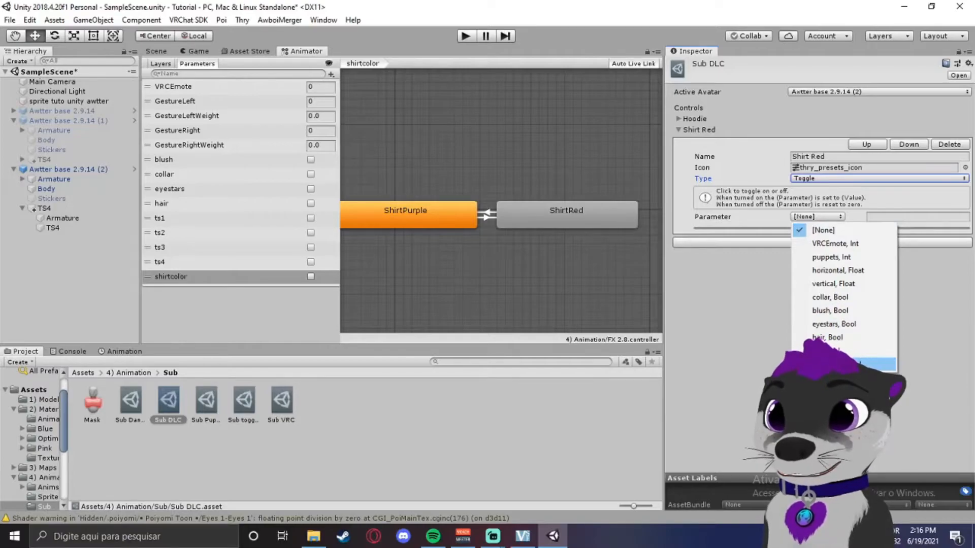
pyautogui.click(843, 364)
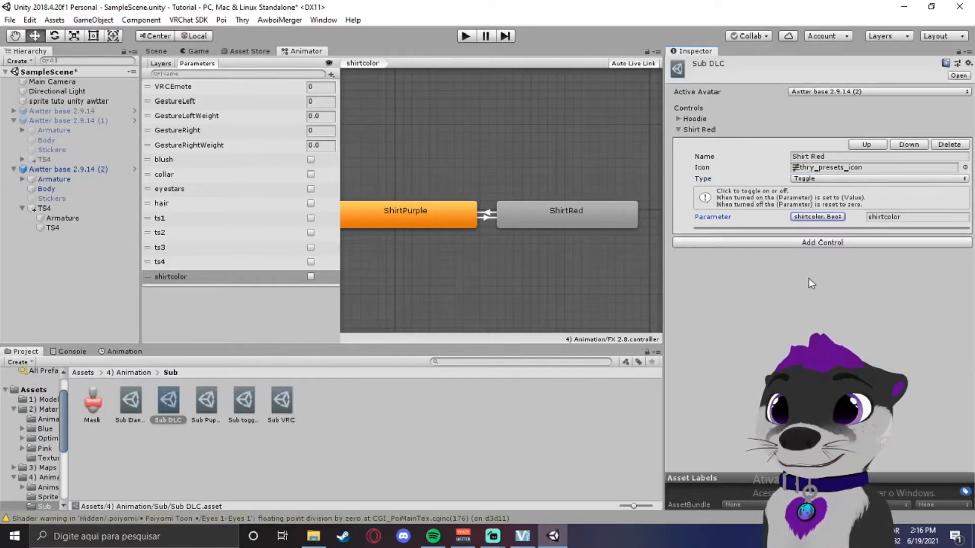
# - Start Play mode to test the shirtcolor layer with its ShirtPurple and ShirtRed states
pyautogui.scroll(-5, 531, 242)
pyautogui.scroll(3, 497, 204)
pyautogui.scroll(1, 499, 230)
pyautogui.scroll(-4, 473, 221)
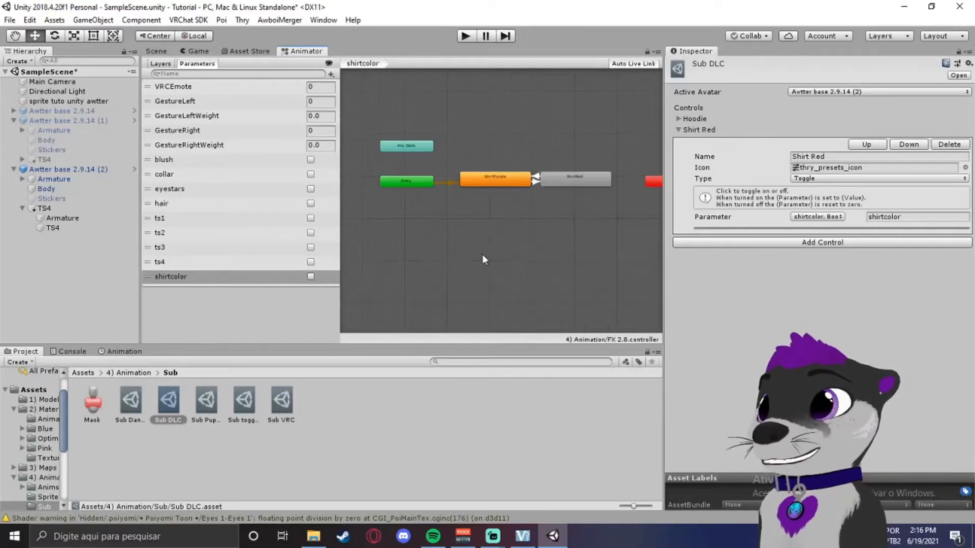
pyautogui.scroll(3, 483, 256)
pyautogui.scroll(-2, 469, 176)
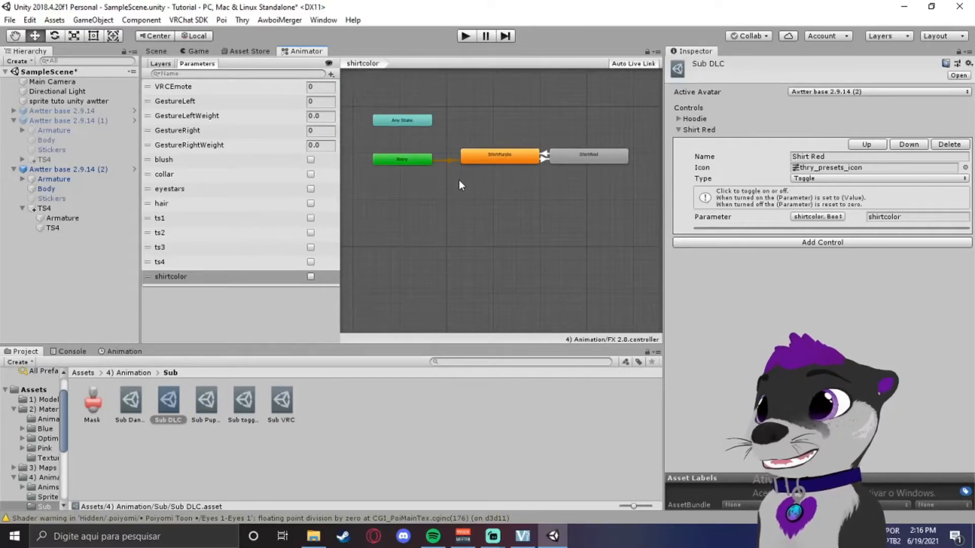
pyautogui.moveTo(462, 174); pyautogui.dragTo(449, 207, button='middle')
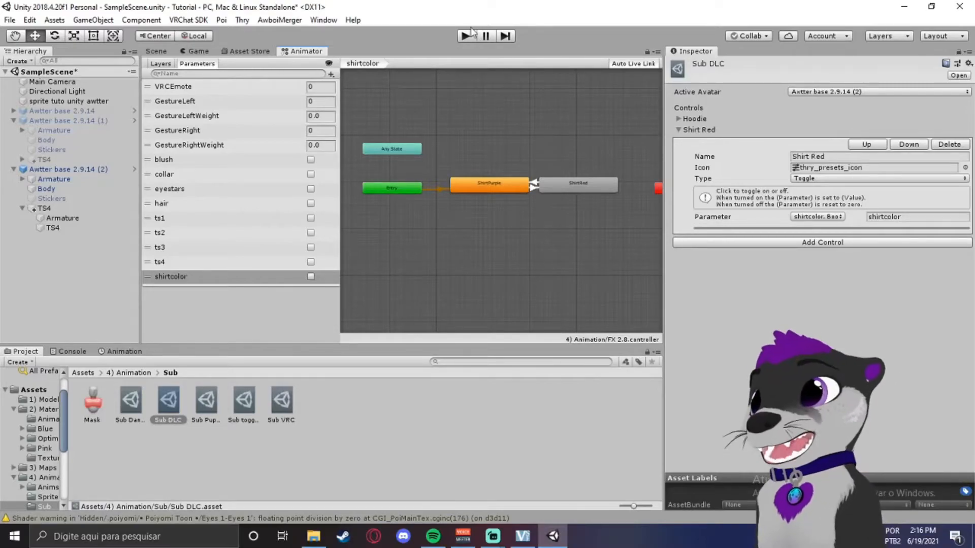
pyautogui.click(468, 35)
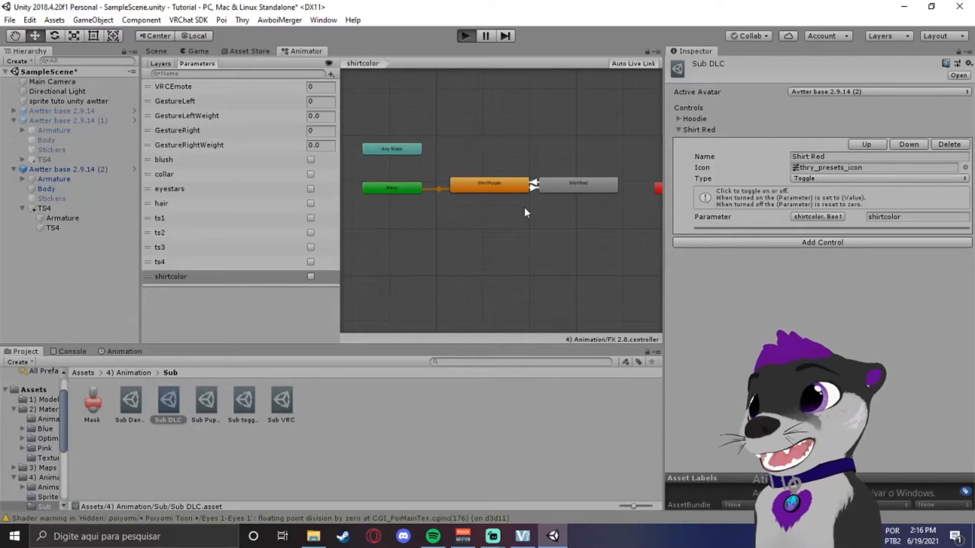
# - Test the shirtcolor layer by turning the shirtcolor parameter on and off in the Animator, and stop Play mode
pyautogui.click(303, 50)
pyautogui.scroll(5, 485, 200)
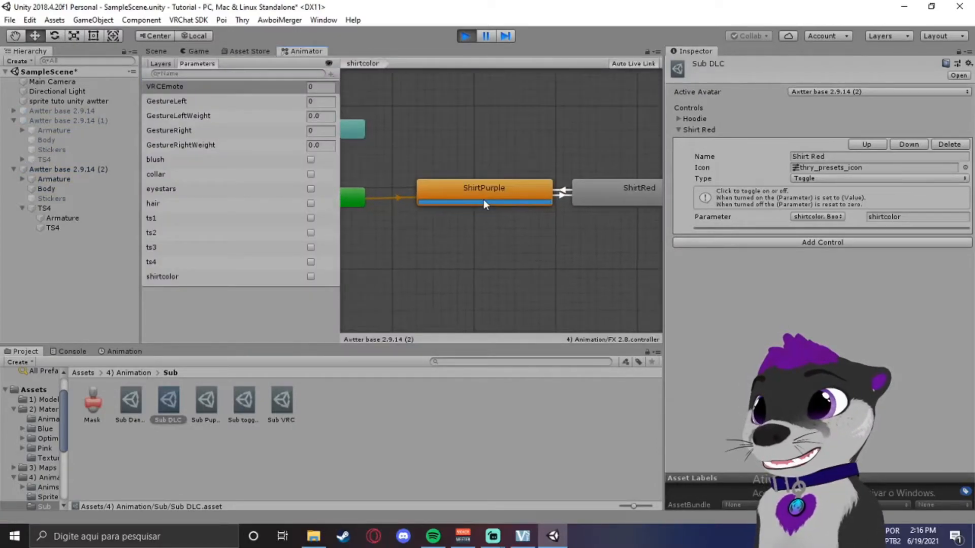
pyautogui.moveTo(465, 192); pyautogui.dragTo(411, 191, button='middle')
pyautogui.scroll(-2, 412, 191)
pyautogui.click(310, 276)
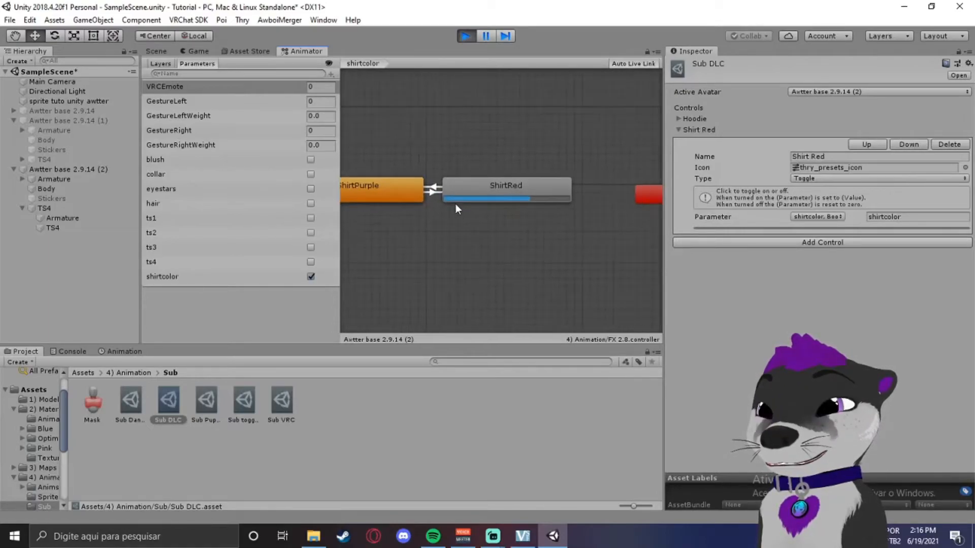
pyautogui.click(310, 276)
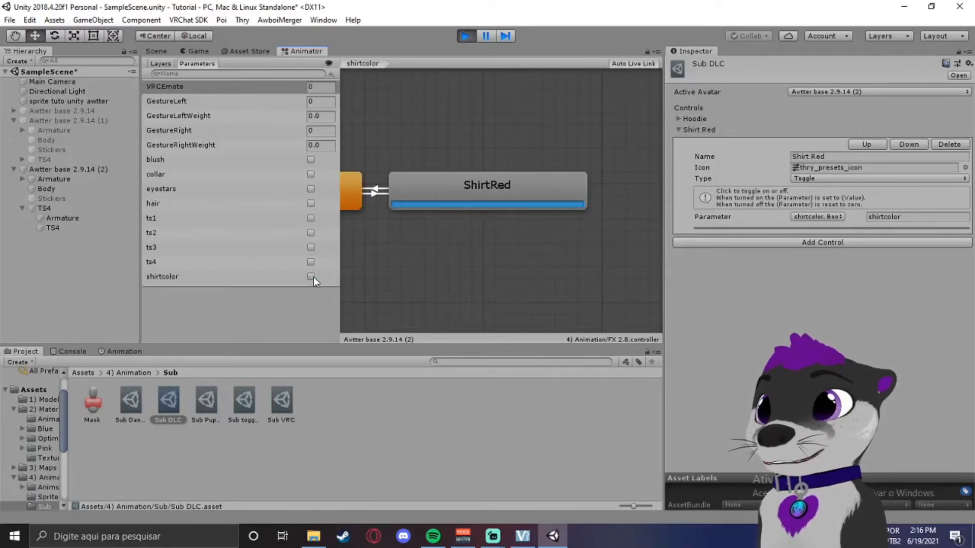
pyautogui.click(462, 39)
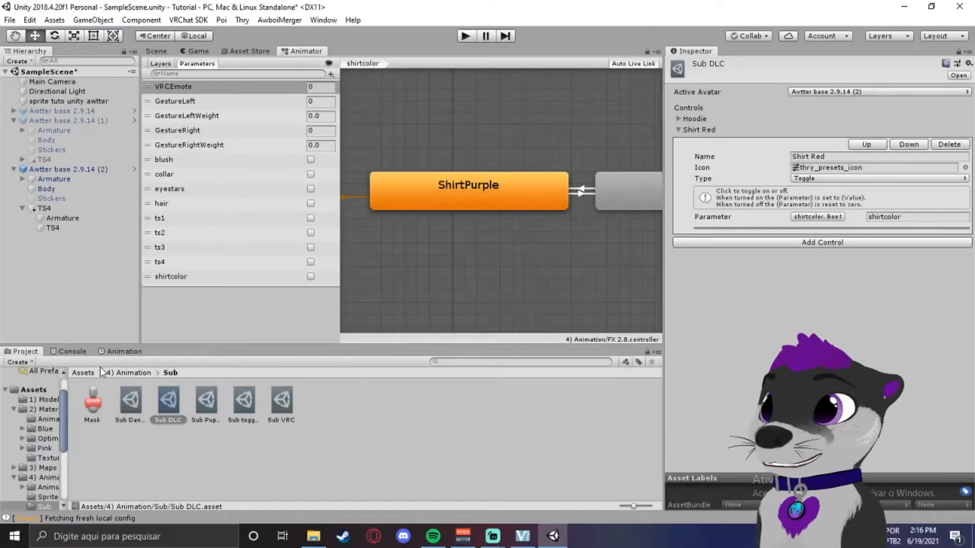
# - Open the Animations folder inside the 2) Materials folder to show the ShirtPurple and ShirtRed clips
pyautogui.click(84, 372)
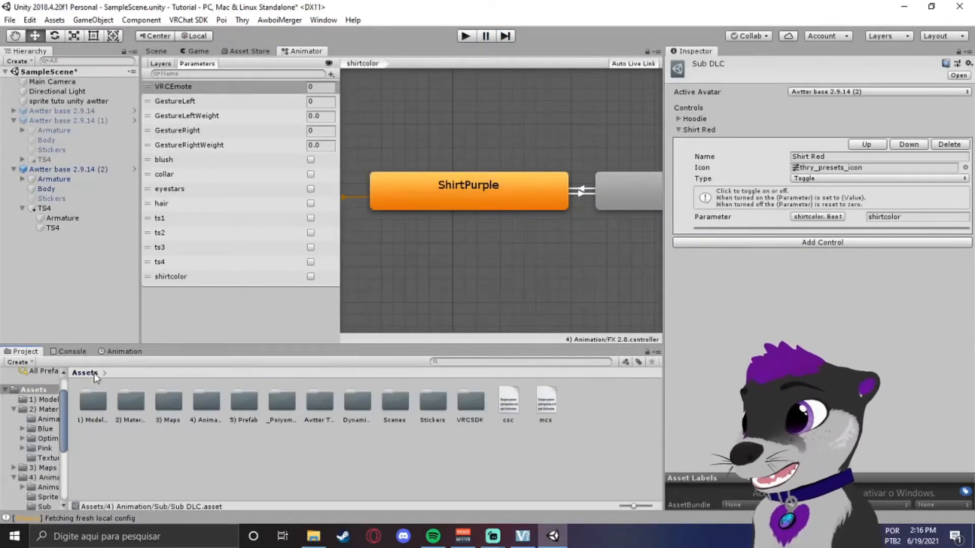
pyautogui.click(133, 413)
pyautogui.click(162, 405)
pyautogui.click(122, 400)
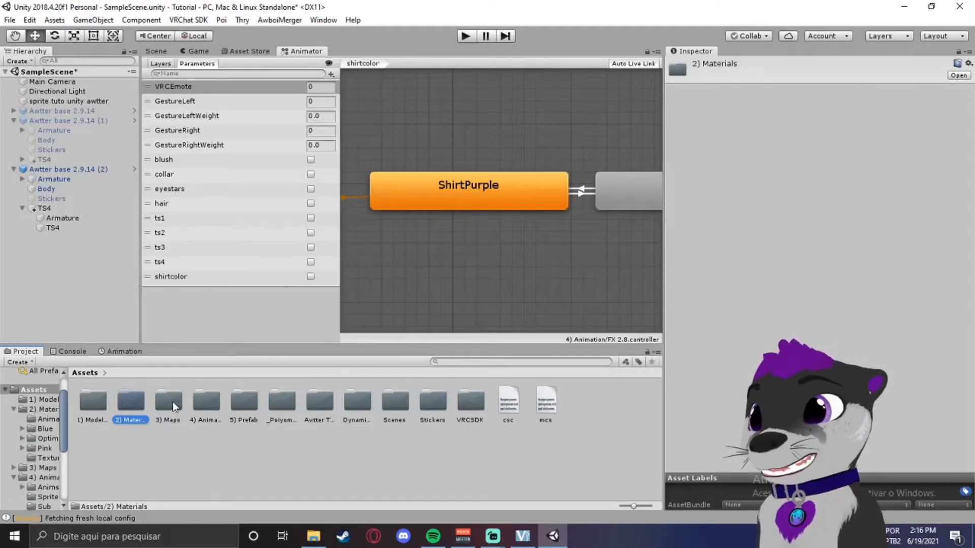
pyautogui.click(173, 401)
pyautogui.click(208, 407)
pyautogui.doubleClick(124, 400)
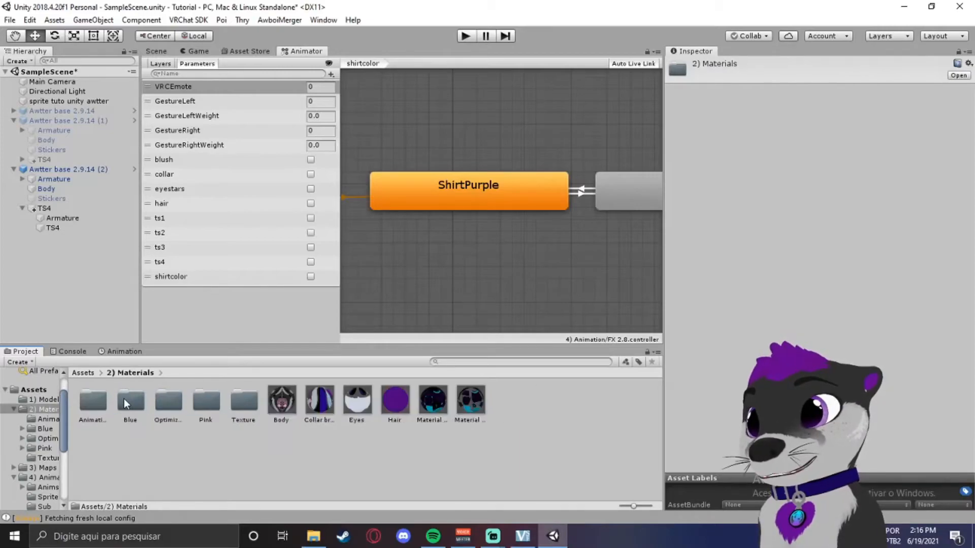
pyautogui.click(94, 403)
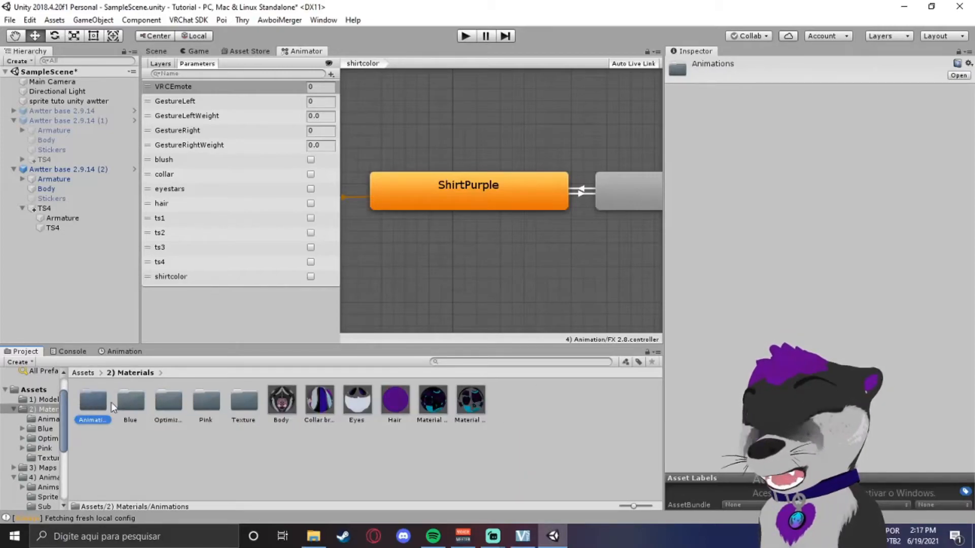
pyautogui.doubleClick(97, 403)
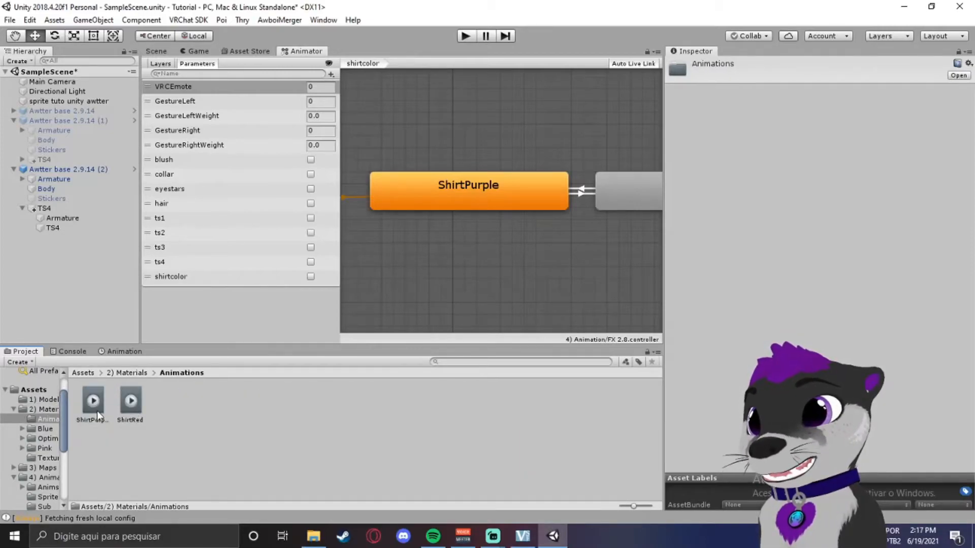
# - Select Awtter base 2.9.14 (2) in the scene and load its ShirtPurple clip for animation editing
pyautogui.click(157, 52)
pyautogui.click(72, 169)
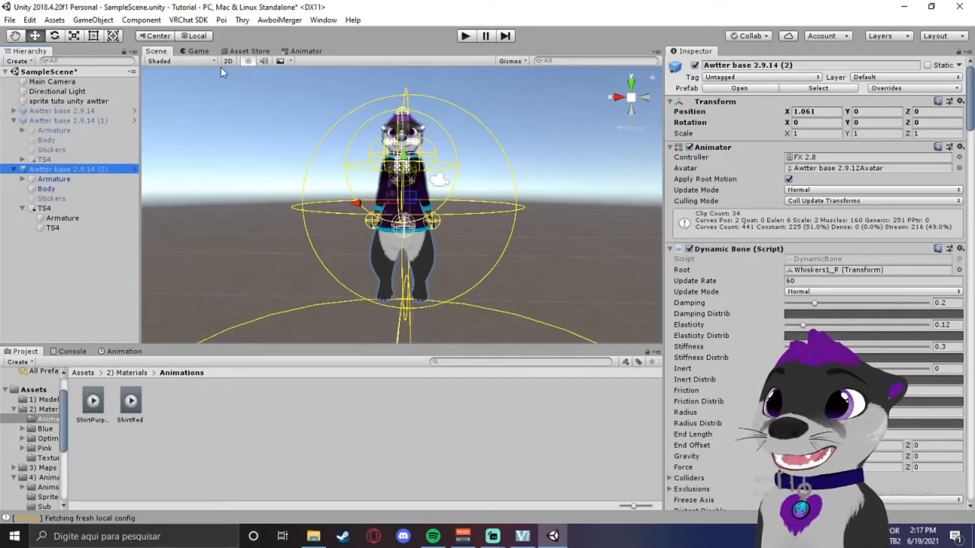
pyautogui.click(123, 351)
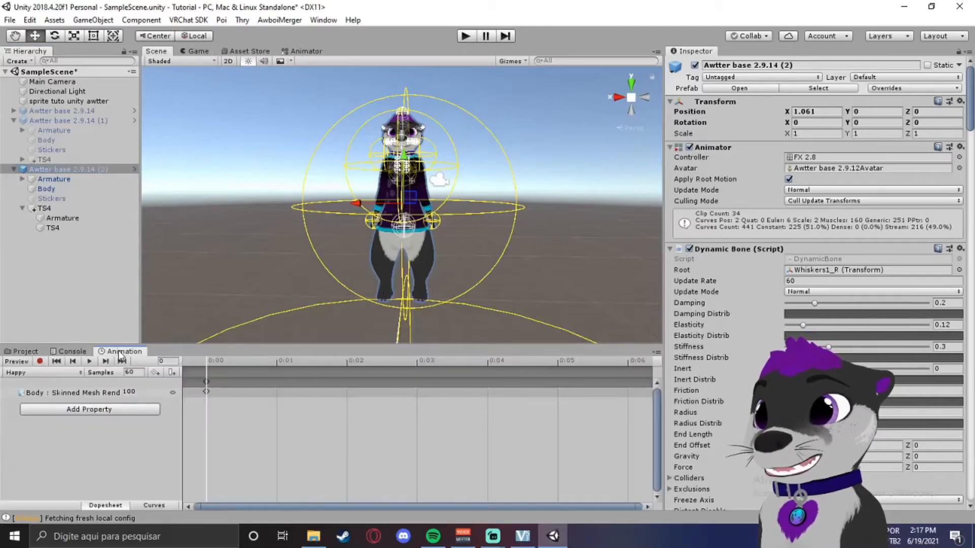
pyautogui.click(77, 375)
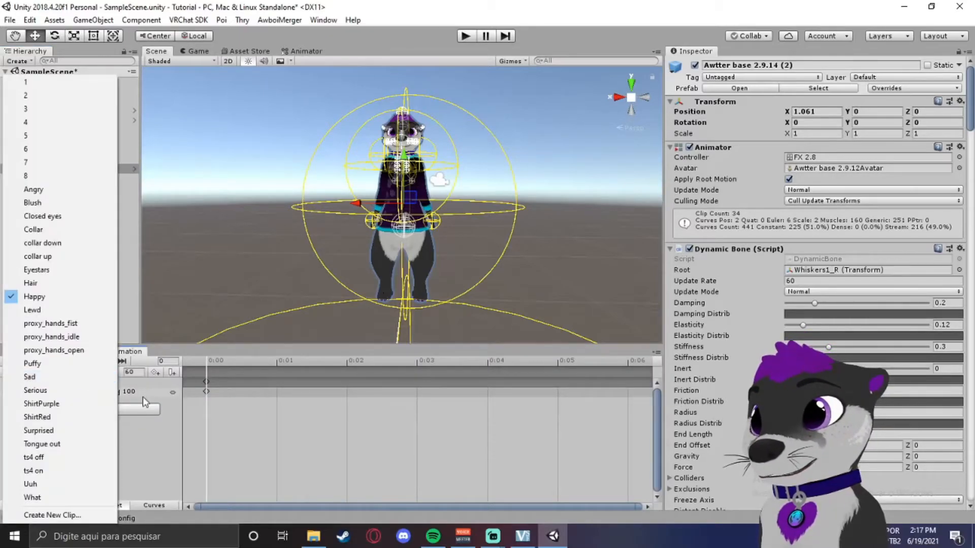
pyautogui.click(142, 397)
pyautogui.click(55, 372)
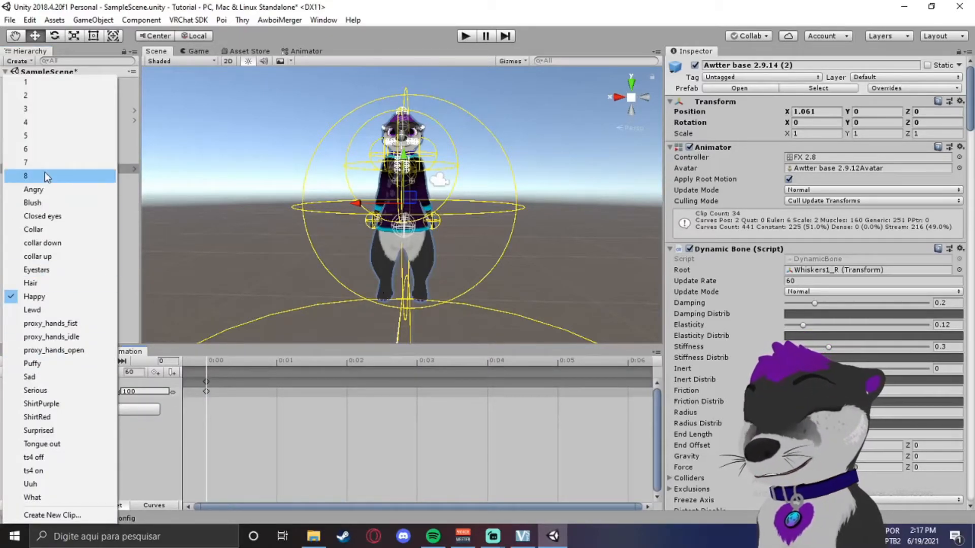
pyautogui.click(75, 404)
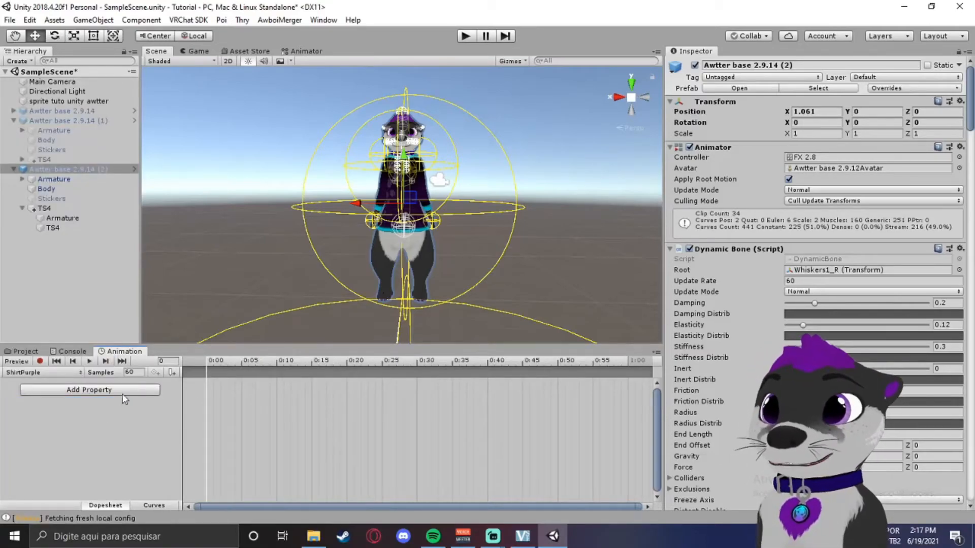
# - Add the Material._Dissolve Alpha property of the nested TS4 mesh's Skinned Mesh Renderer to the ShirtPurple clip
pyautogui.scroll(3, 316, 282)
pyautogui.moveTo(316, 282); pyautogui.dragTo(320, 306, button='middle')
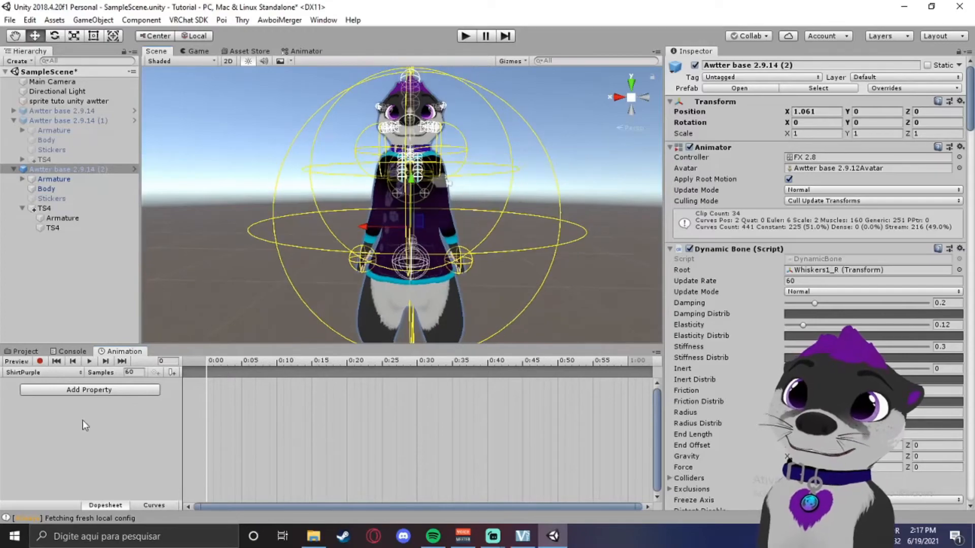
pyautogui.click(90, 392)
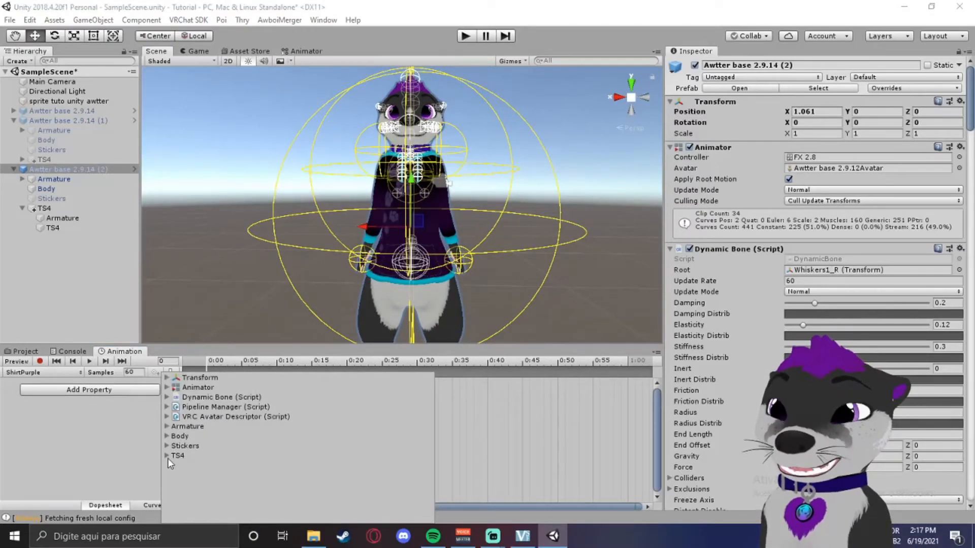
pyautogui.click(167, 456)
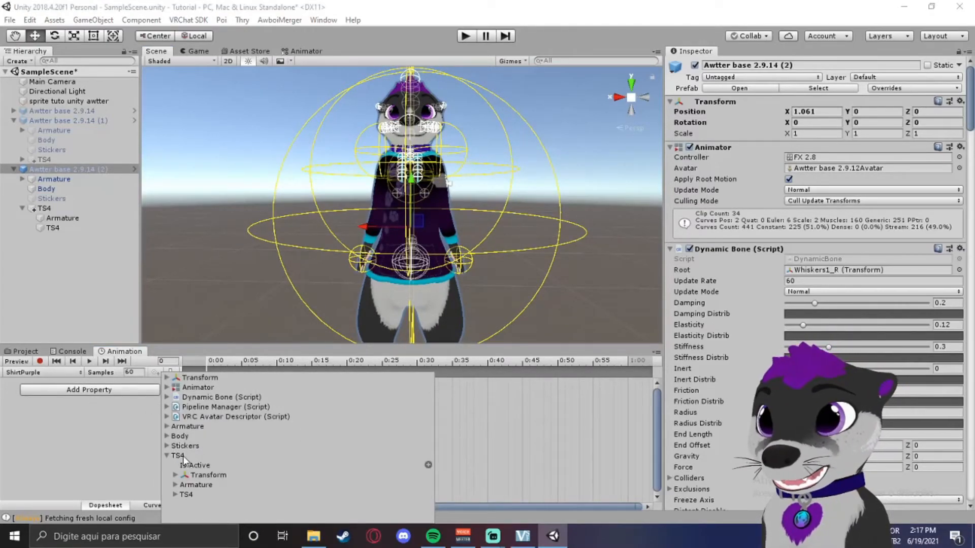
pyautogui.click(176, 494)
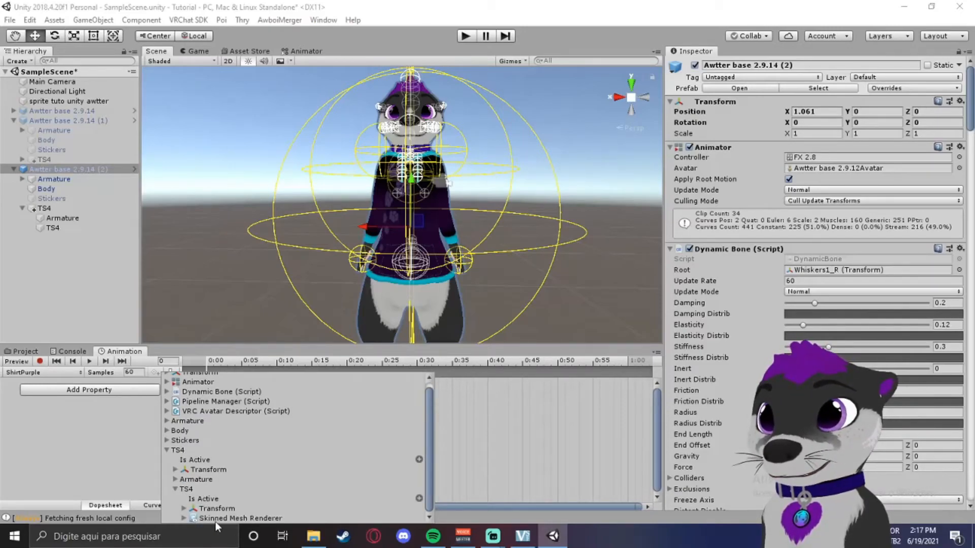
pyautogui.click(182, 519)
pyautogui.scroll(-6, 244, 455)
pyautogui.scroll(3, 236, 447)
pyautogui.scroll(-5, 244, 426)
pyautogui.scroll(-20, 259, 425)
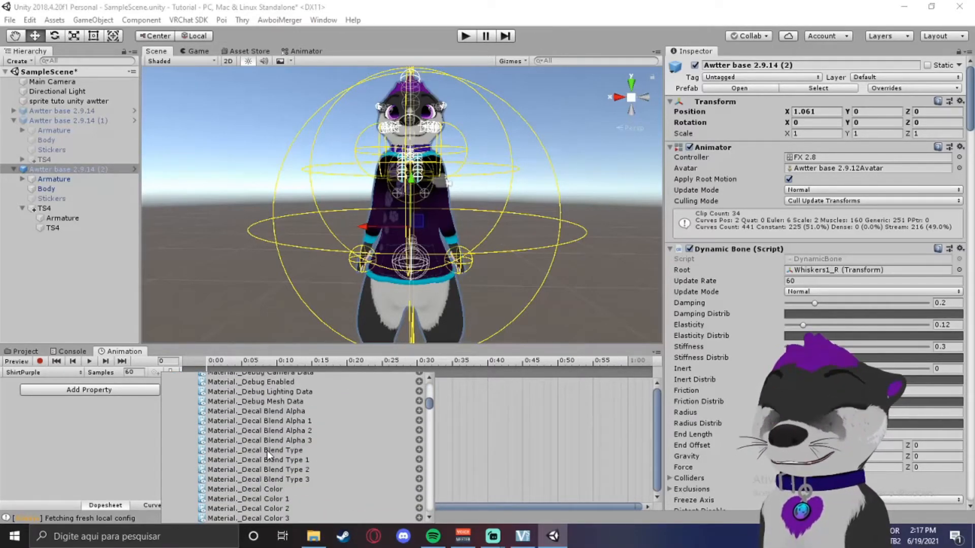
pyautogui.scroll(-15, 271, 447)
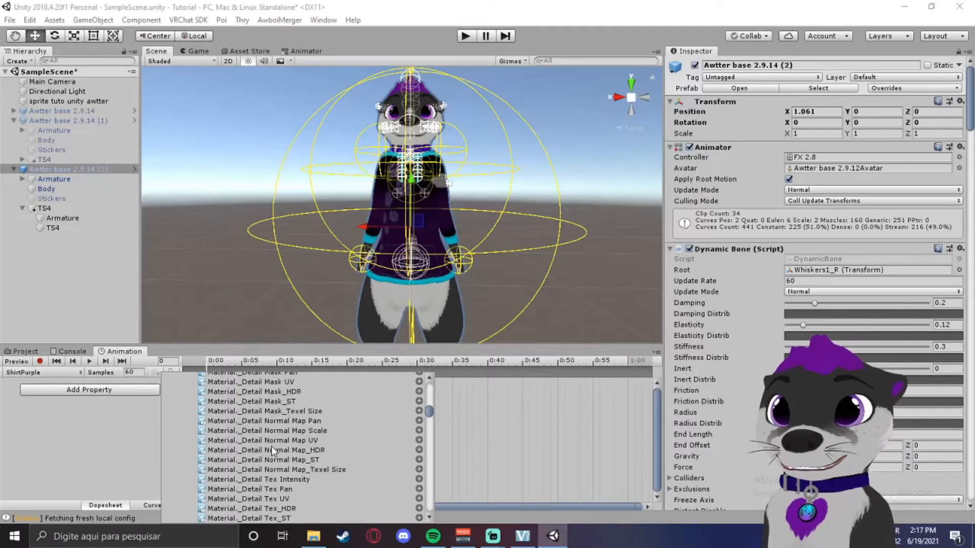
pyautogui.scroll(-10, 271, 446)
pyautogui.scroll(5, 282, 437)
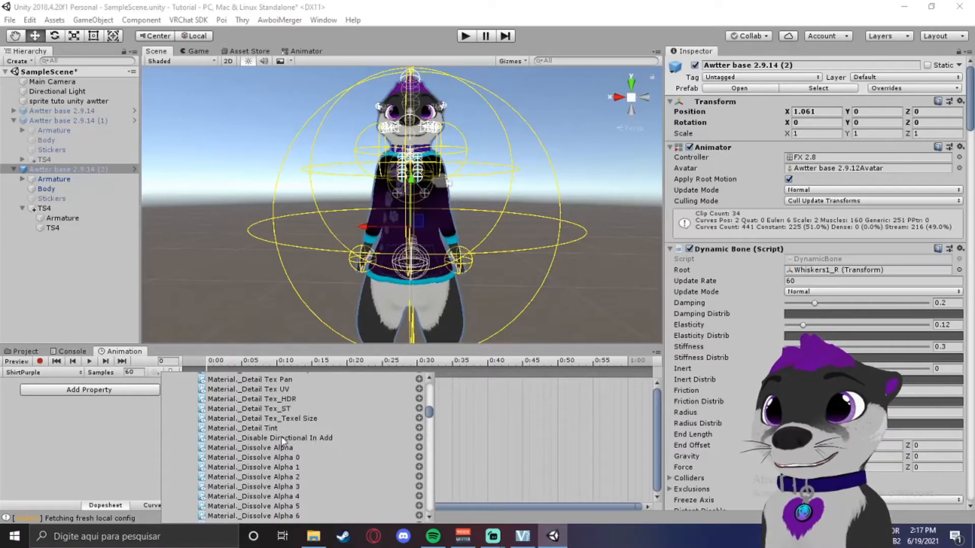
pyautogui.click(355, 447)
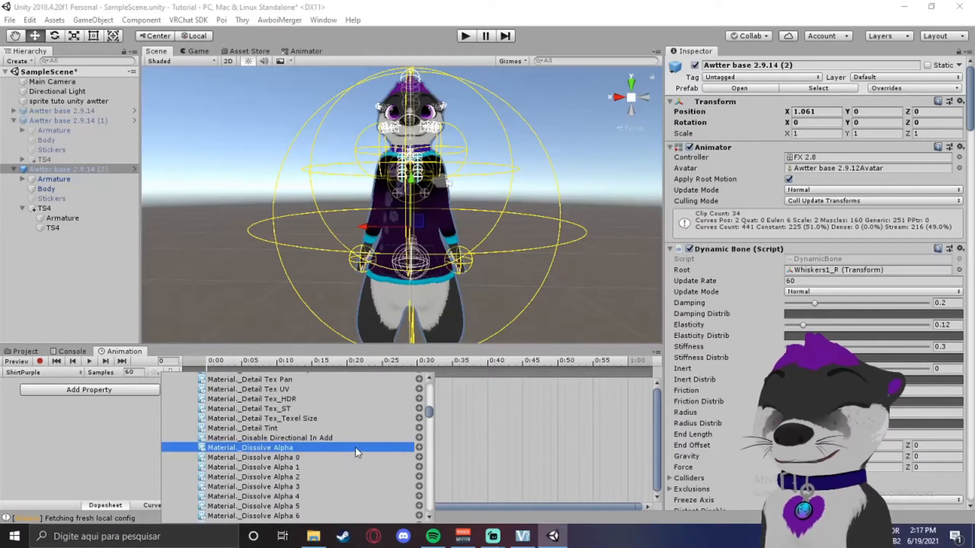
pyautogui.click(420, 448)
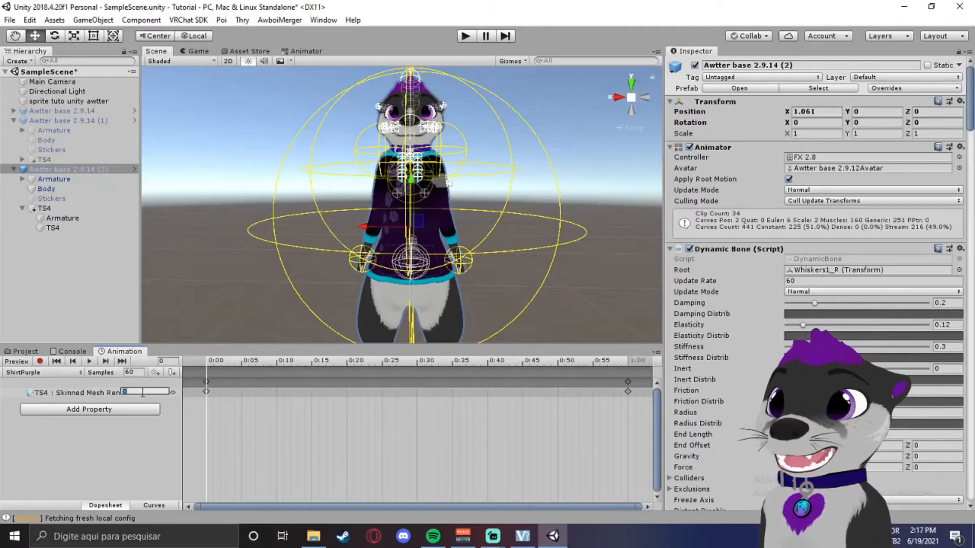
# - Set the Dissolve Alpha to 1 at frame 0 of ShirtPurple and preview the clip through frame 60
pyautogui.write('1')
pyautogui.press('Return')
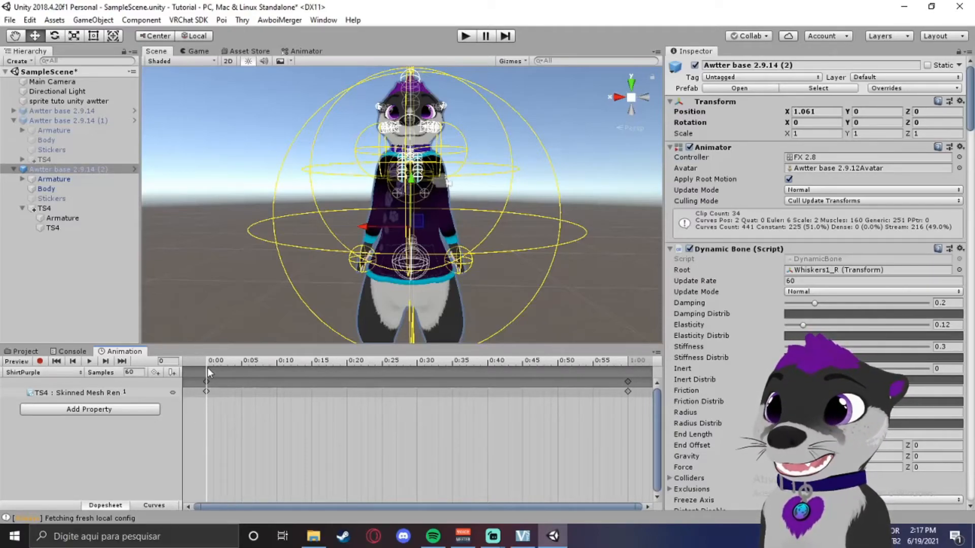
pyautogui.moveTo(211, 365); pyautogui.dragTo(205, 363)
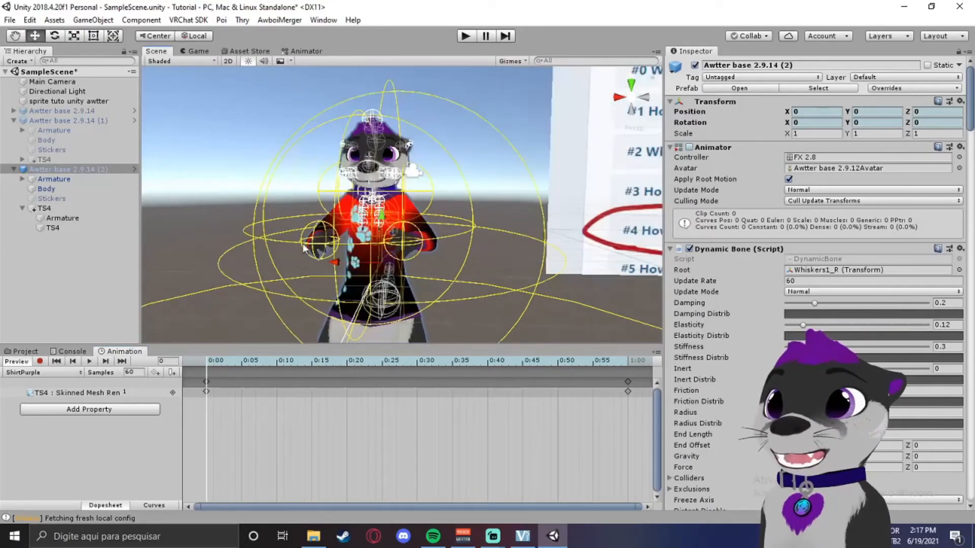
pyautogui.moveTo(210, 370); pyautogui.dragTo(627, 362)
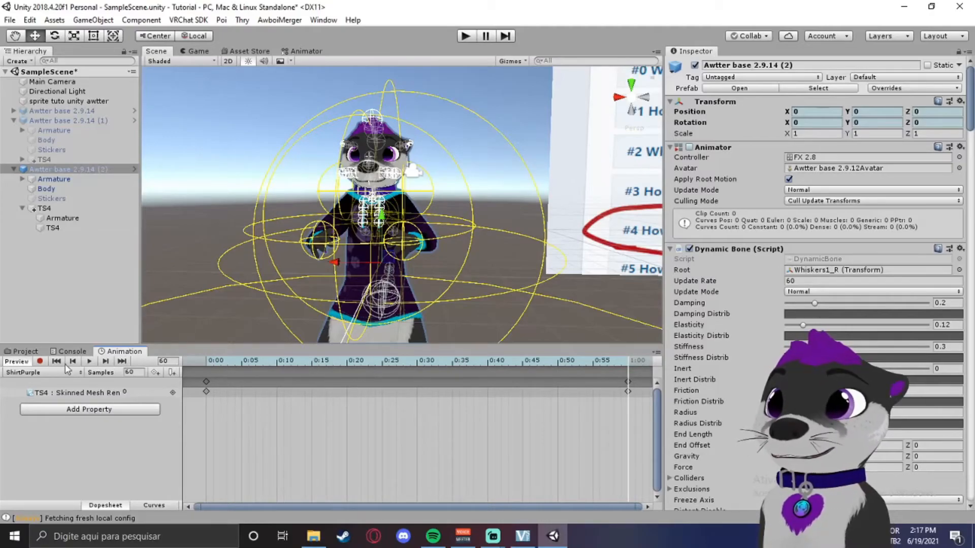
pyautogui.click(90, 362)
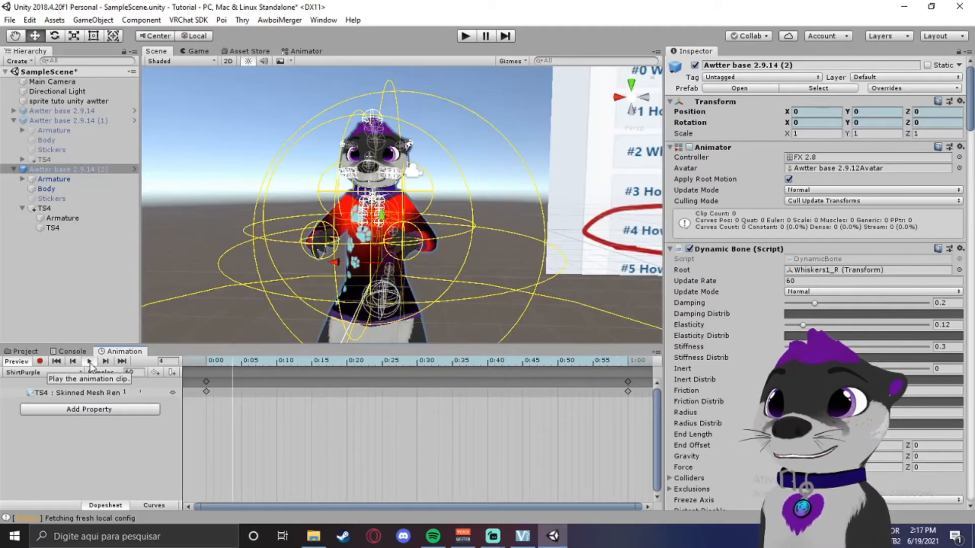
# - Switch to the ShirtRed clip and add the nested TS4 mesh's Material._Dissolve Alpha property to it
pyautogui.click(29, 372)
pyautogui.click(37, 417)
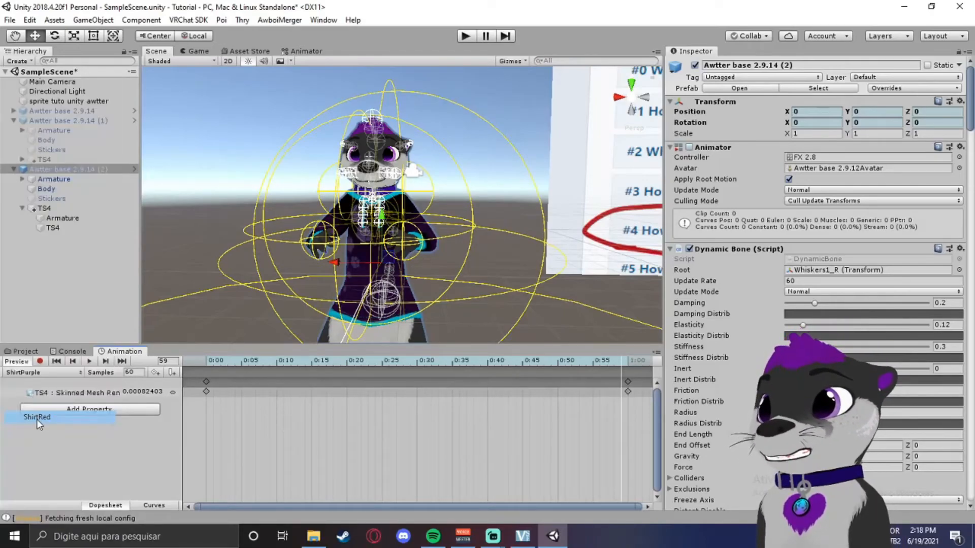
pyautogui.click(101, 391)
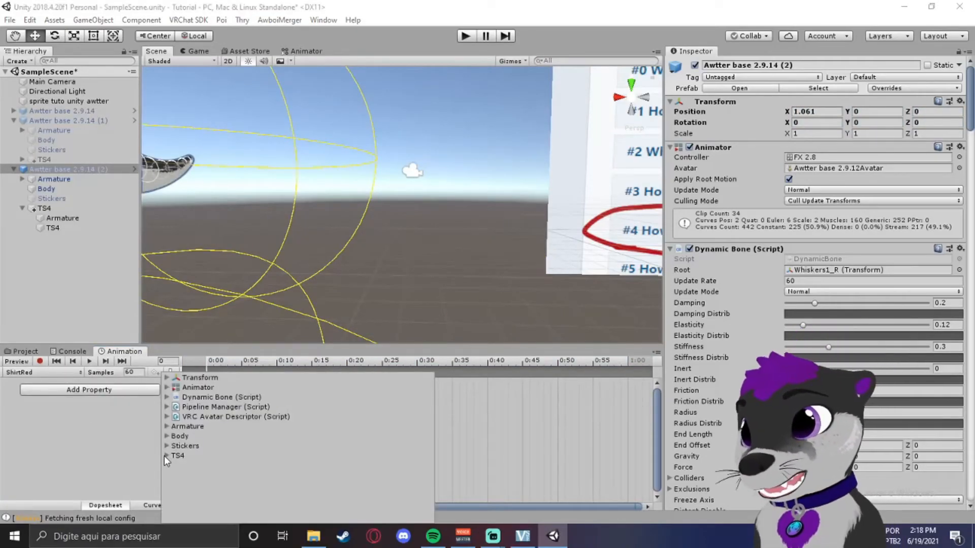
pyautogui.click(166, 456)
pyautogui.click(174, 495)
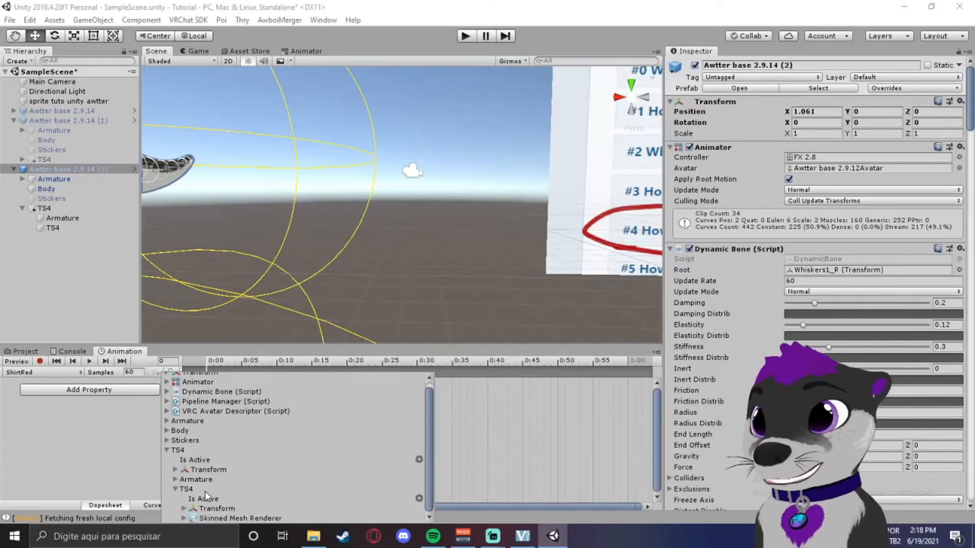
pyautogui.click(184, 518)
pyautogui.scroll(-10, 239, 473)
pyautogui.scroll(-15, 273, 452)
pyautogui.scroll(-2, 272, 452)
pyautogui.scroll(2, 272, 452)
pyautogui.click(301, 413)
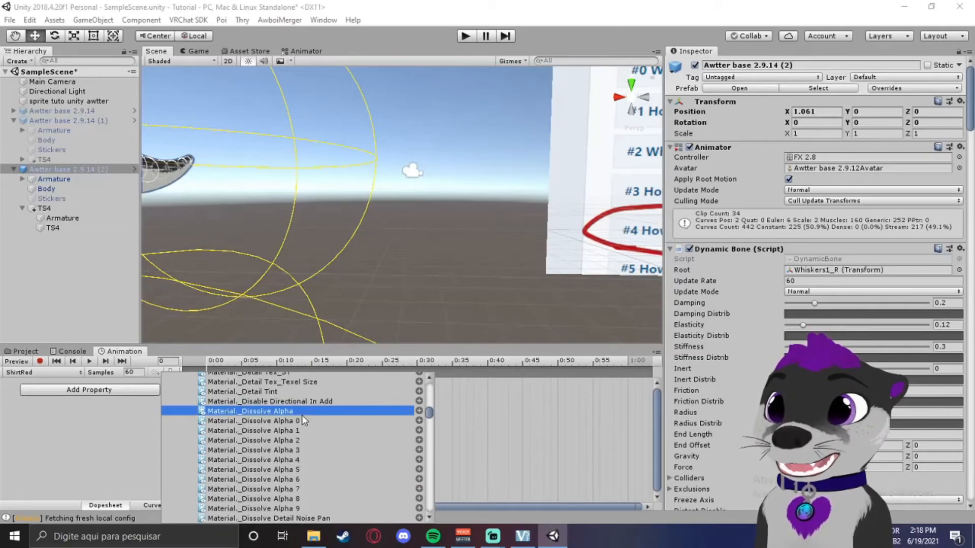
pyautogui.click(419, 411)
# - Set the Dissolve Alpha to 1 at frame 60 of ShirtRed and play the clip as a preview
pyautogui.click(140, 392)
pyautogui.moveTo(245, 366); pyautogui.dragTo(593, 375)
pyautogui.click(137, 391)
pyautogui.write('1')
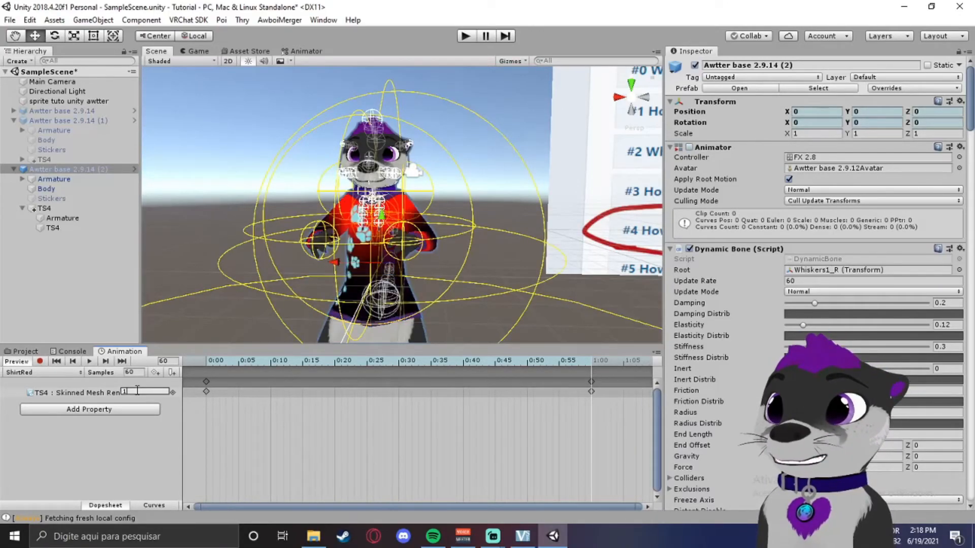
pyautogui.click(205, 291)
pyautogui.click(90, 361)
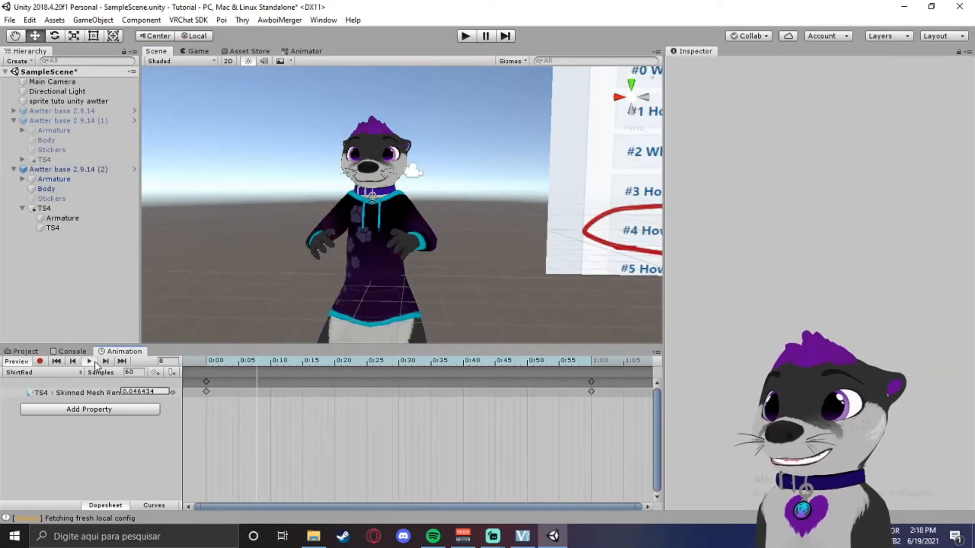
# - Enter play mode and enable the ts4 parameter in the FX controller's Animator parameters
pyautogui.scroll(-5, 373, 188)
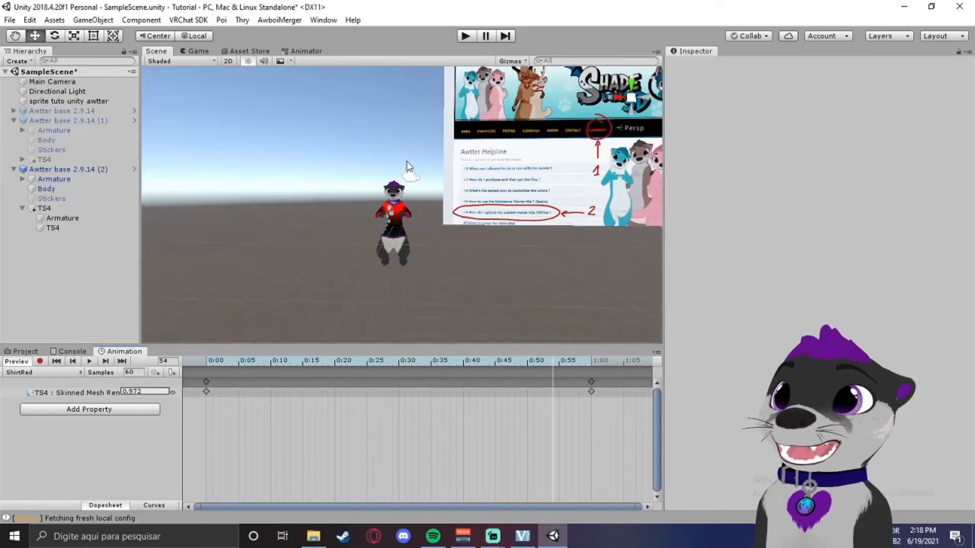
pyautogui.click(464, 36)
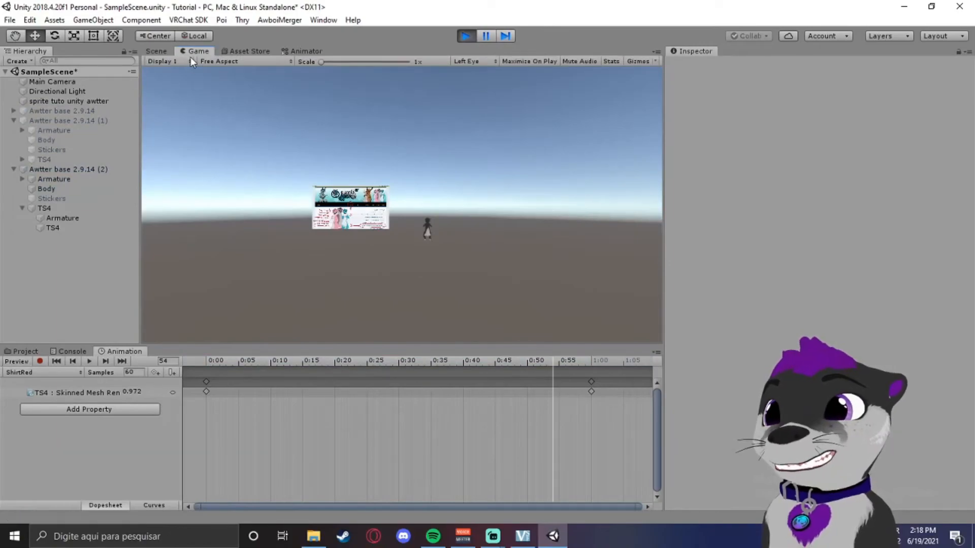
pyautogui.scroll(5, 287, 213)
pyautogui.moveTo(294, 225); pyautogui.dragTo(415, 213, button='middle')
pyautogui.scroll(2, 417, 238)
pyautogui.click(300, 51)
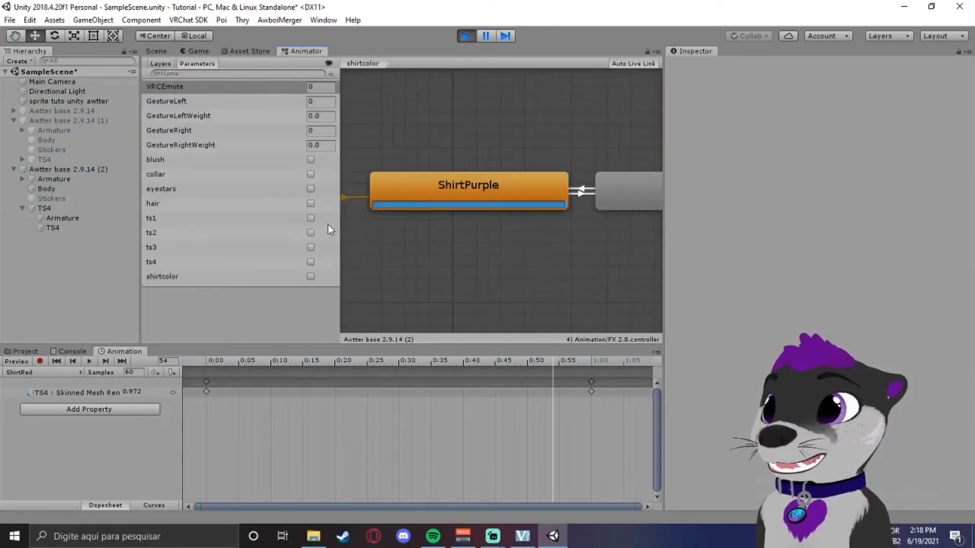
pyautogui.click(311, 261)
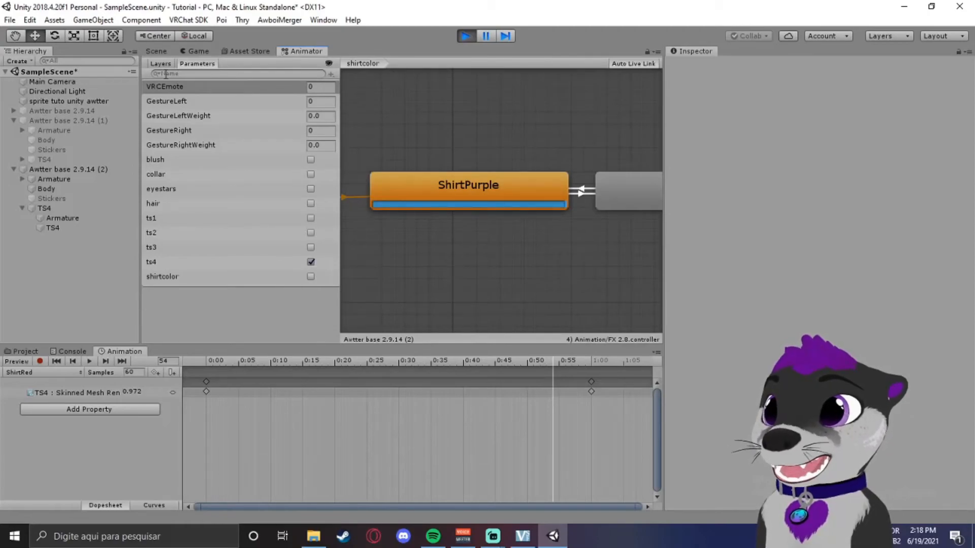
# - Dock the Animator beside the Inspector, then test switching shirtcolor on and off with the avatar in view before ending play mode
pyautogui.click(152, 51)
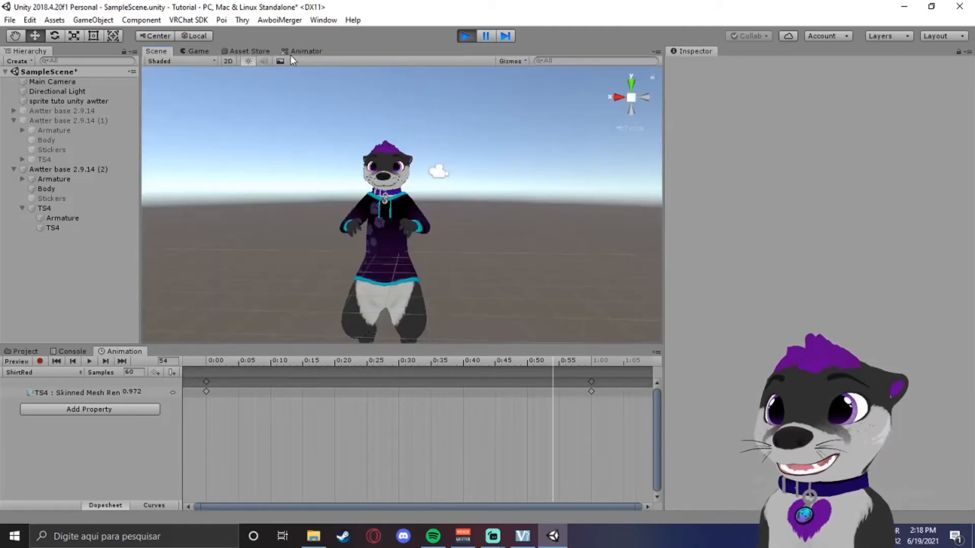
pyautogui.moveTo(316, 51); pyautogui.dragTo(749, 57)
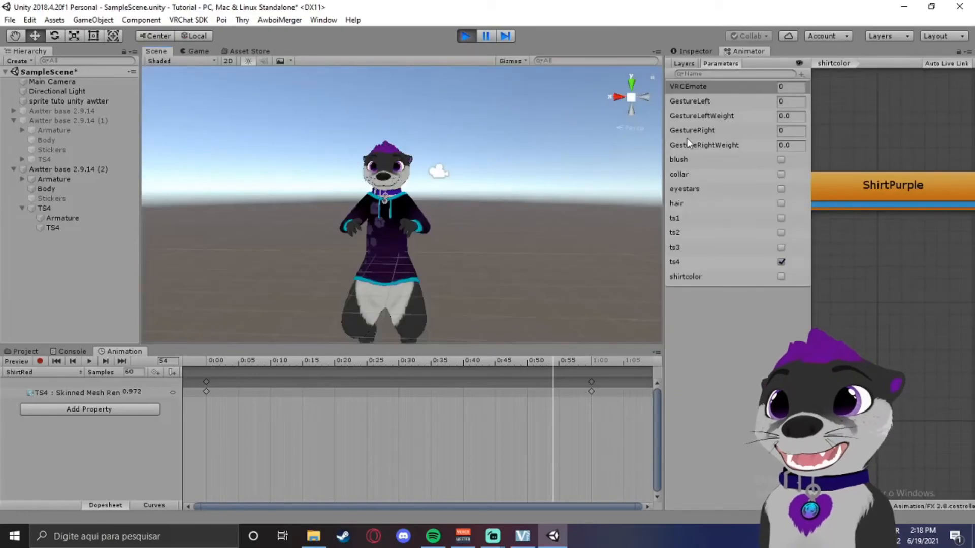
pyautogui.click(780, 277)
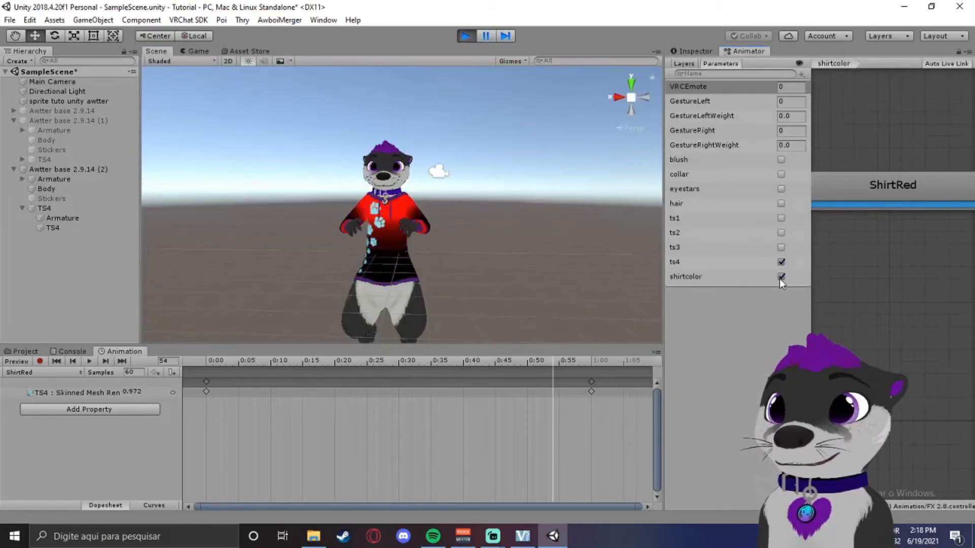
pyautogui.click(780, 276)
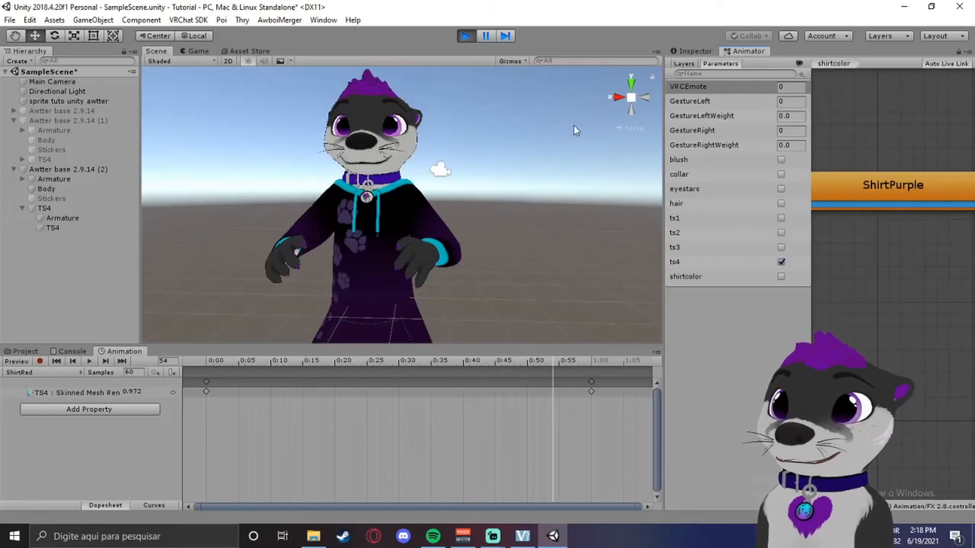
pyautogui.click(464, 36)
pyautogui.click(695, 51)
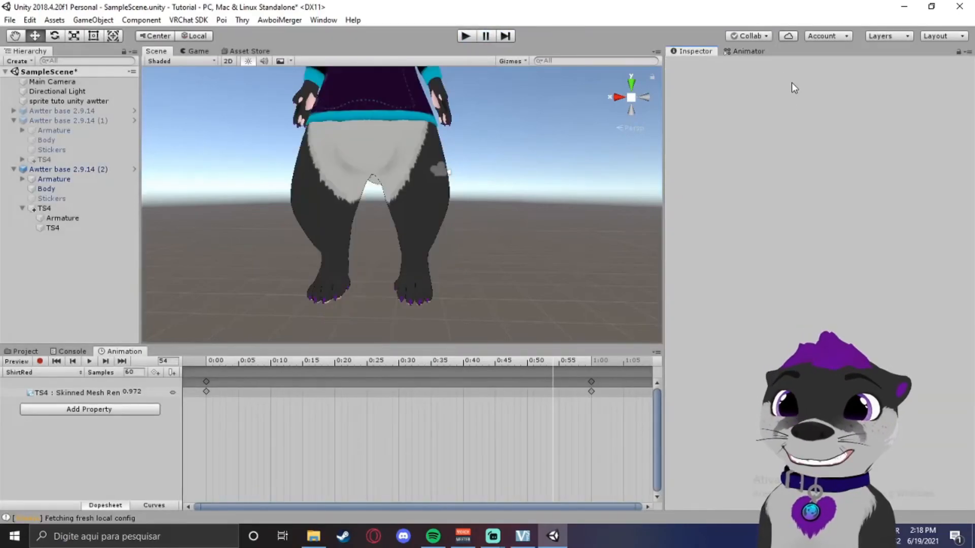
pyautogui.click(189, 20)
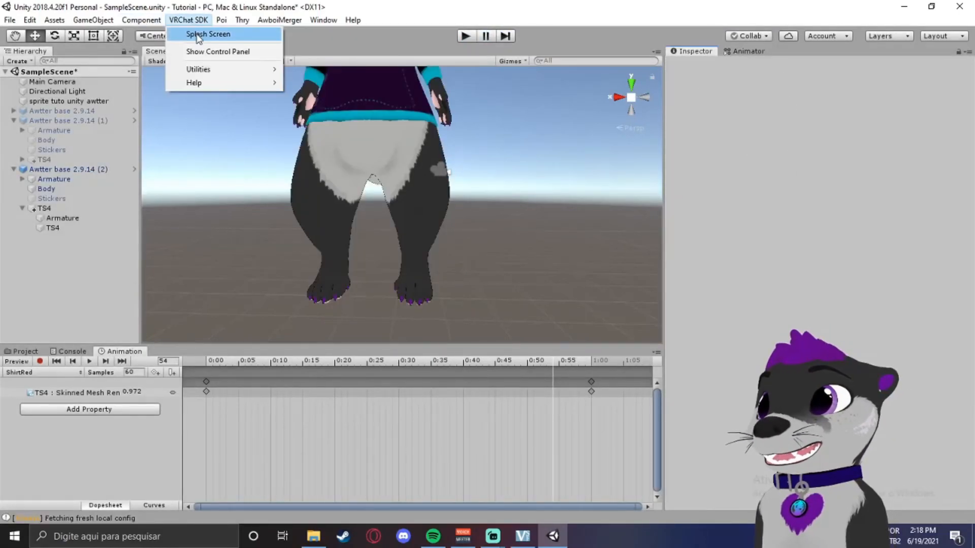
pyautogui.click(206, 52)
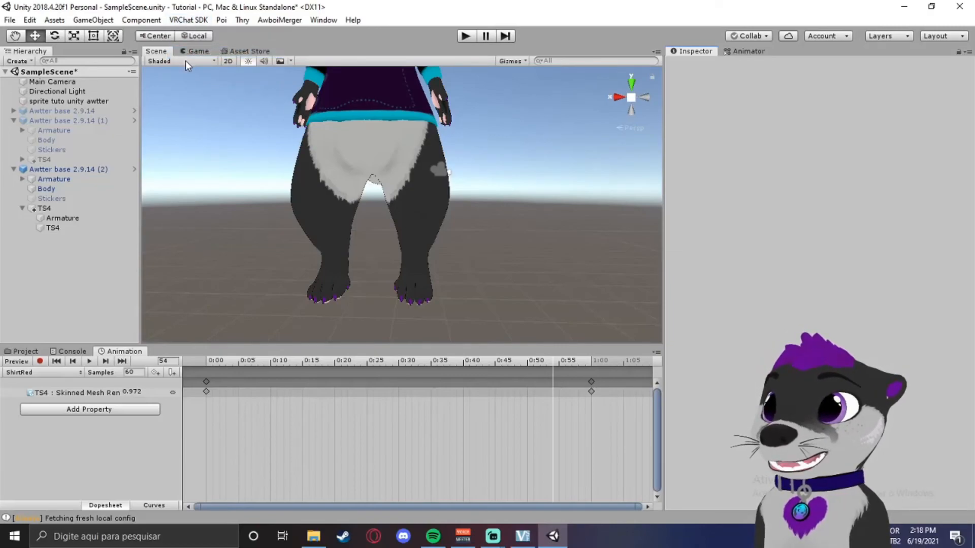
pyautogui.scroll(-5, 341, 223)
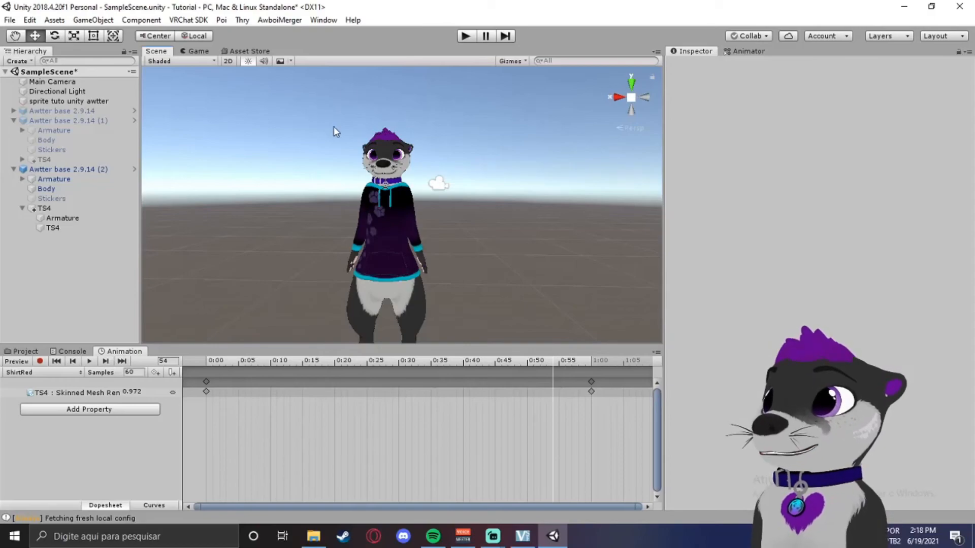
pyautogui.scroll(2, 381, 225)
pyautogui.scroll(2, 380, 226)
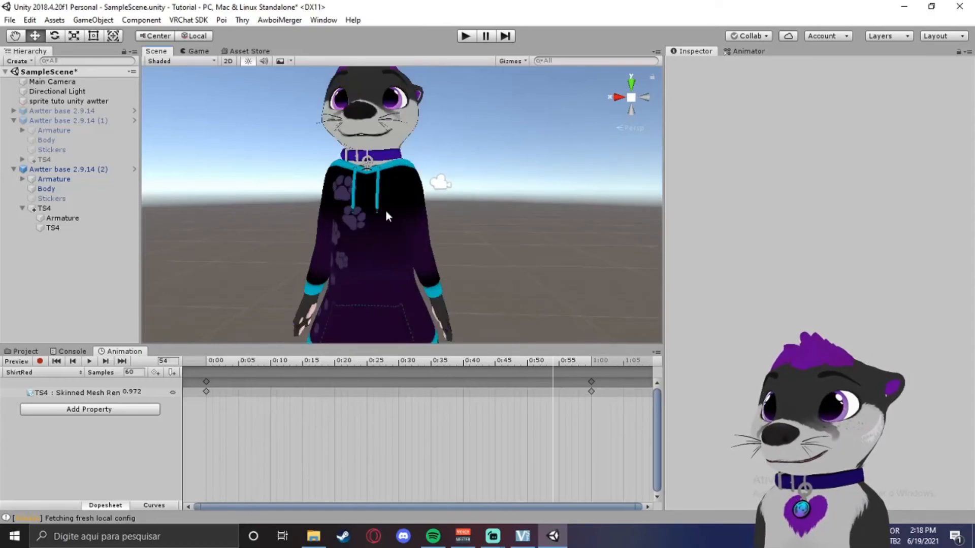
pyautogui.scroll(-4, 369, 254)
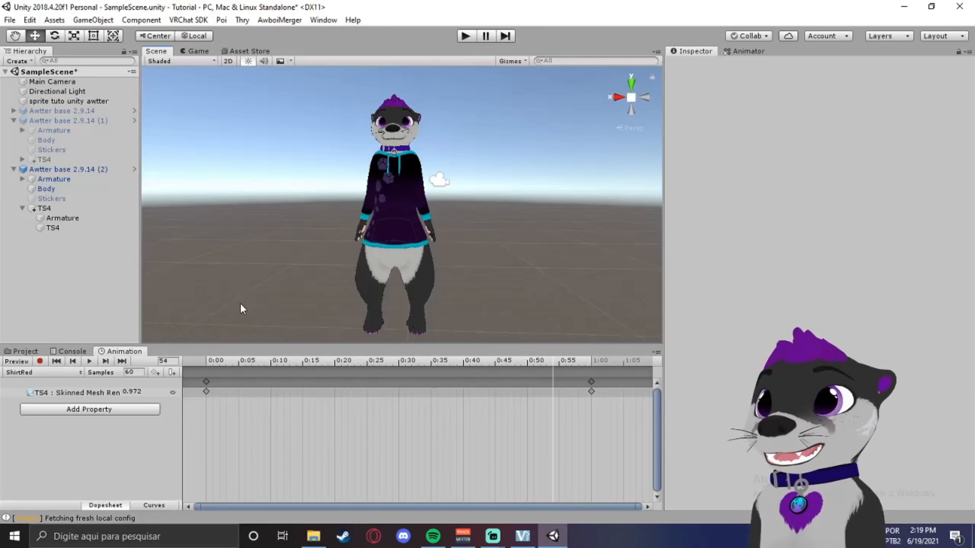
pyautogui.scroll(4, 367, 254)
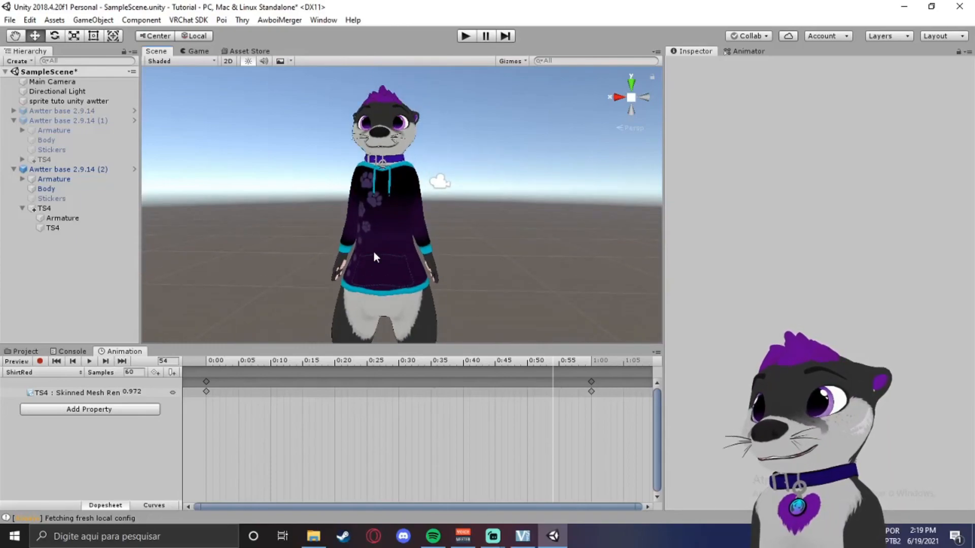